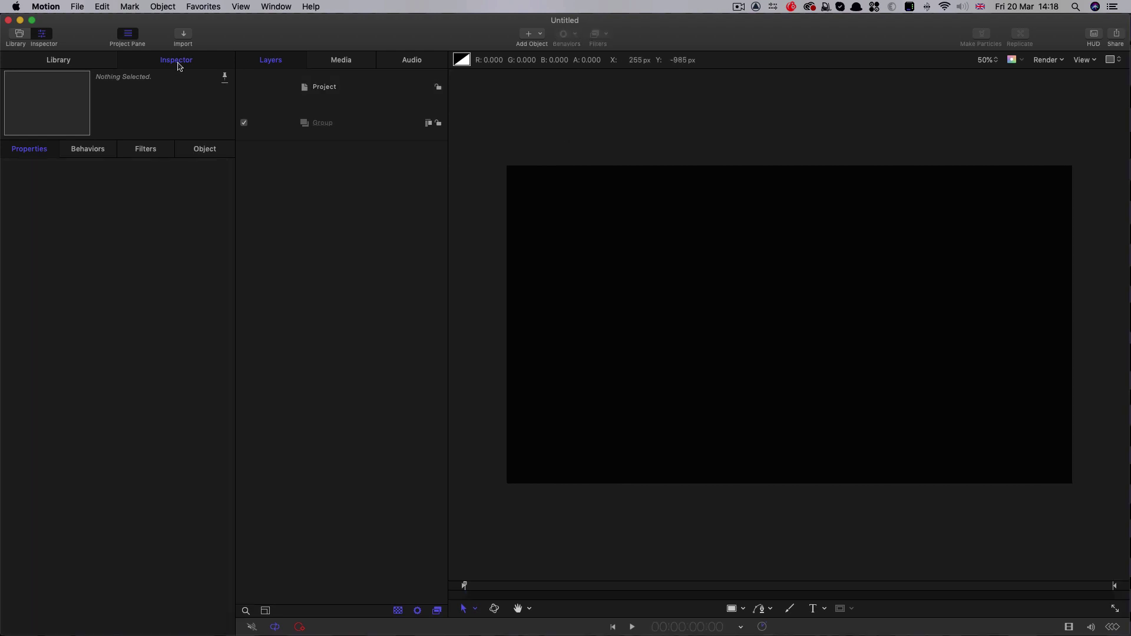
Add a Radial Gradient generator to the empty group.
{"action": "left_click", "coordinate": [348, 124]}
{"action": "left_click", "coordinate": [542, 35]}
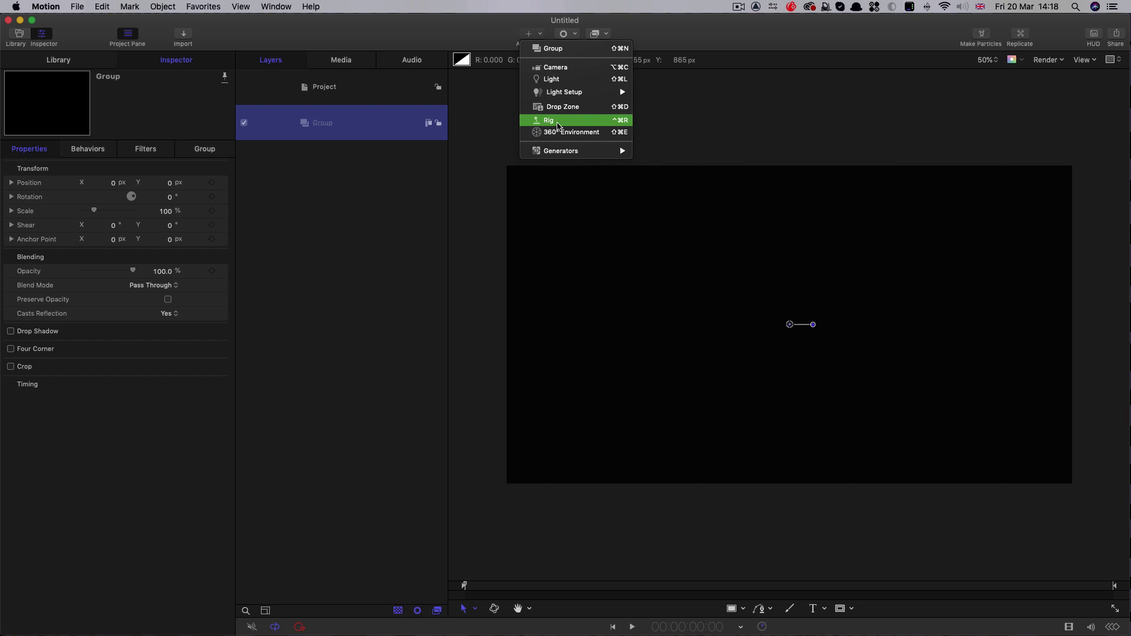
{"action": "mouse_move", "coordinate": [560, 151]}
{"action": "mouse_move", "coordinate": [665, 160]}
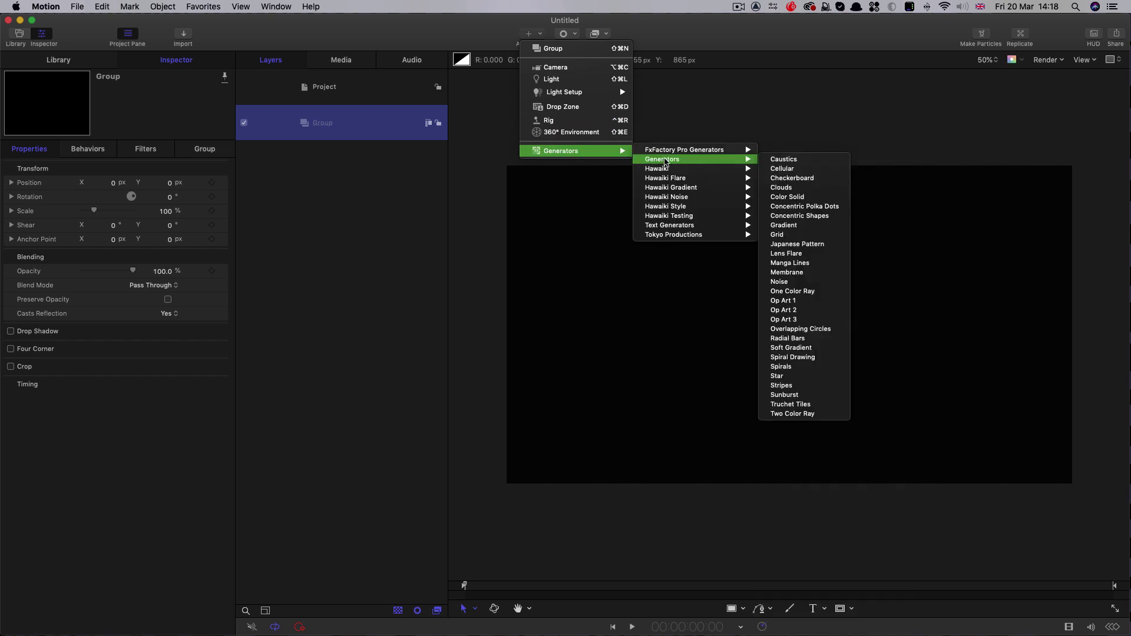
{"action": "left_click", "coordinate": [784, 225]}
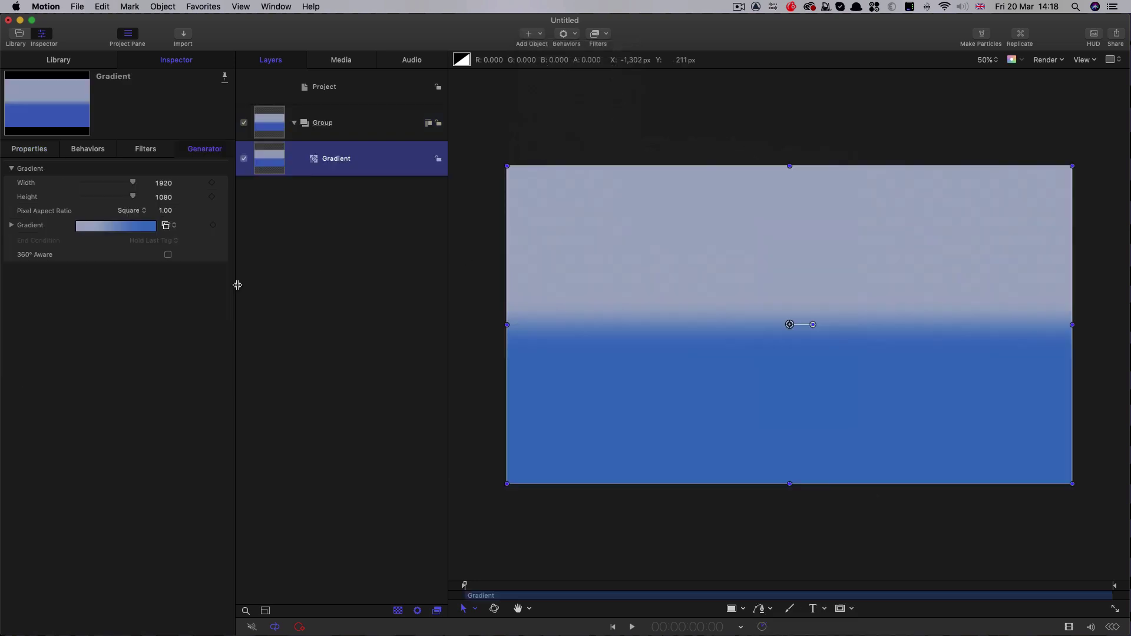
{"action": "left_click", "coordinate": [12, 225]}
{"action": "left_click", "coordinate": [165, 391]}
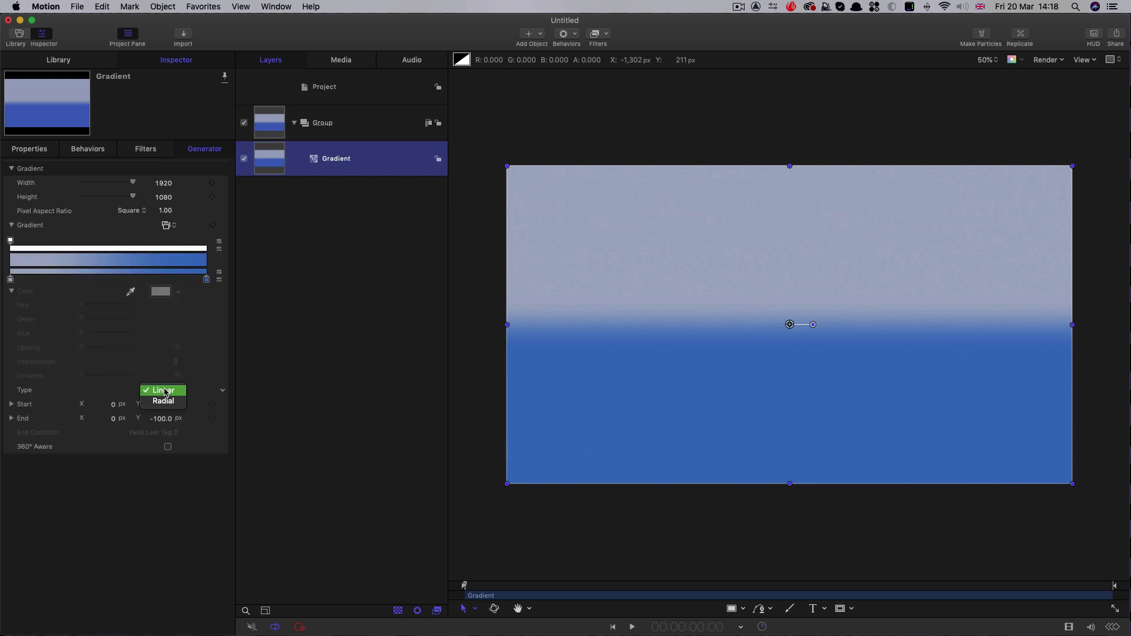
{"action": "key", "text": "Return"}
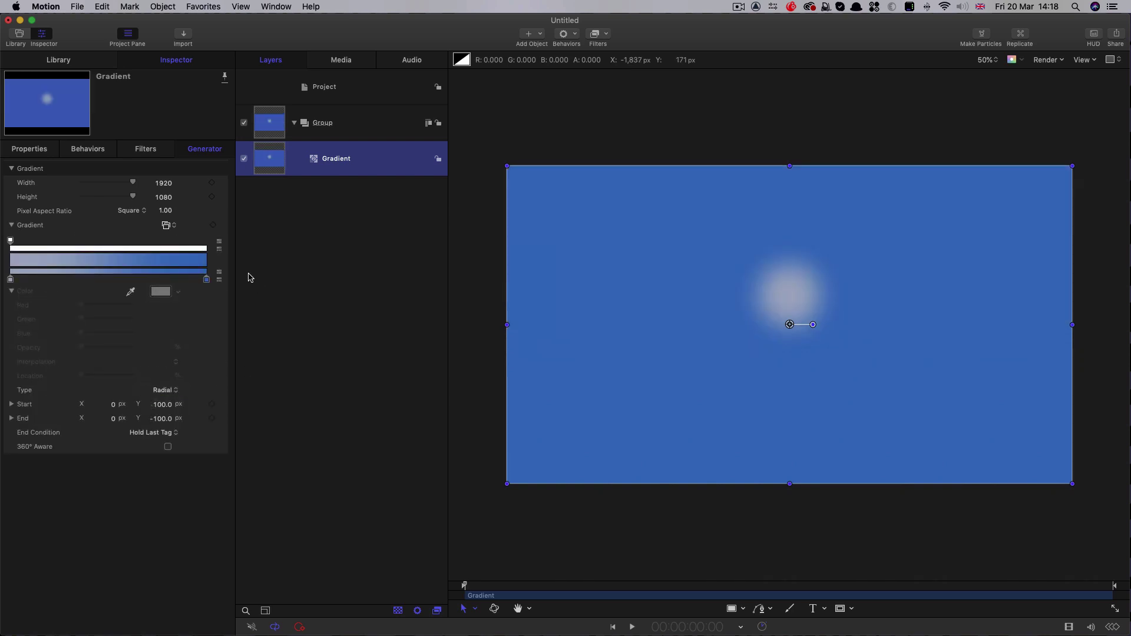
Colour the gradient dark teal outside and pale grey-blue inside, shifting the glow upward.
{"action": "double_click", "coordinate": [206, 280]}
{"action": "left_click", "coordinate": [307, 443]}
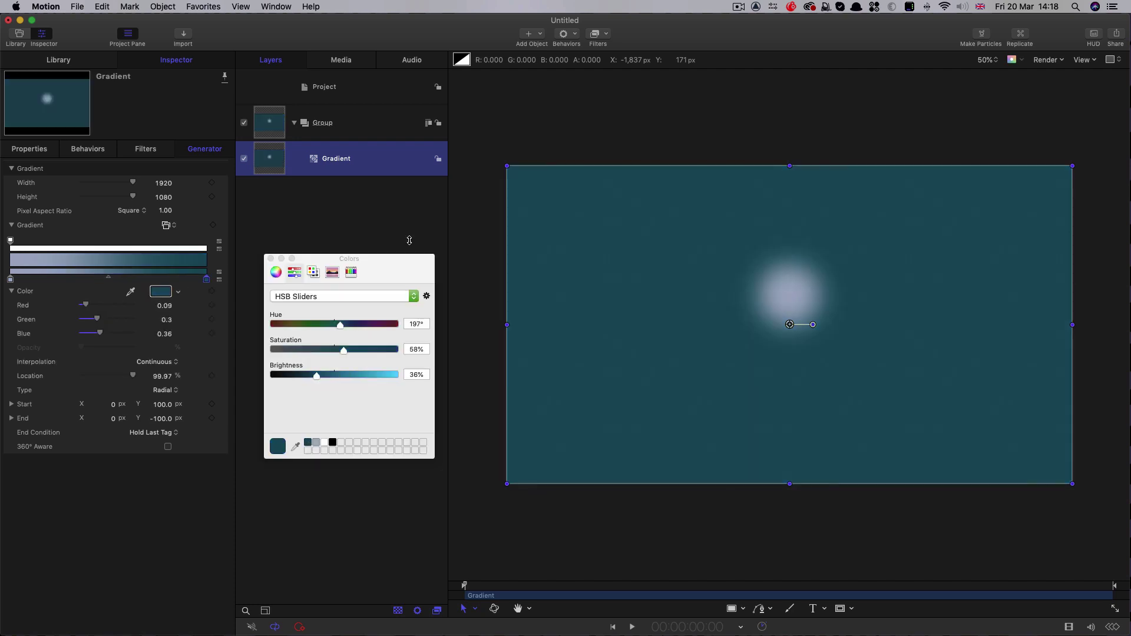
{"action": "left_click", "coordinate": [10, 279]}
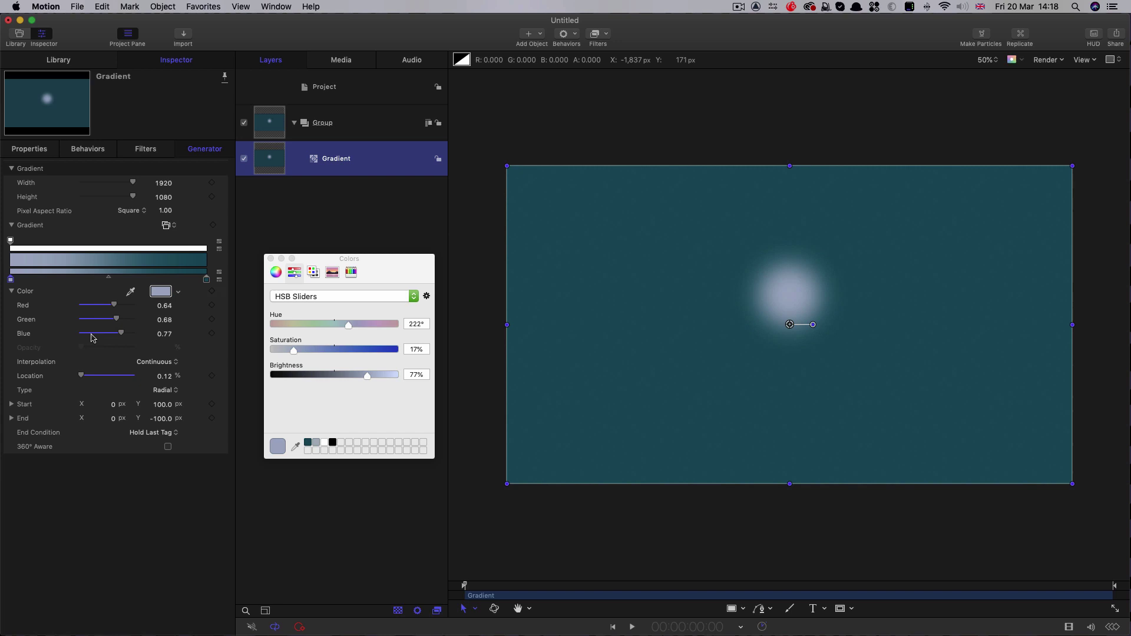
{"action": "left_click", "coordinate": [317, 443]}
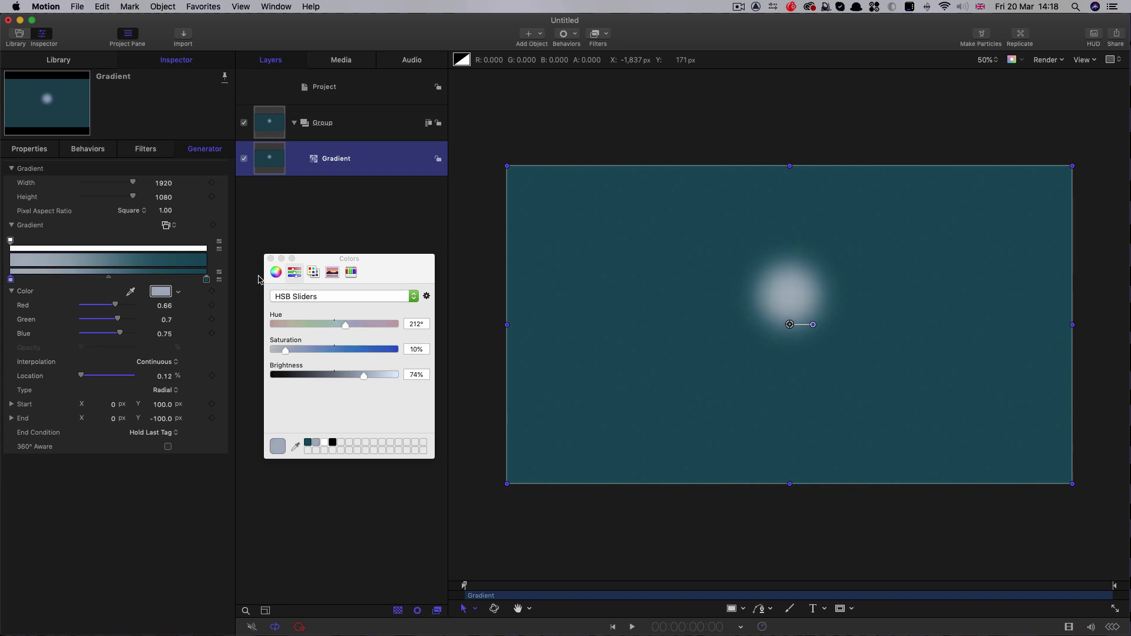
{"action": "left_click", "coordinate": [270, 259]}
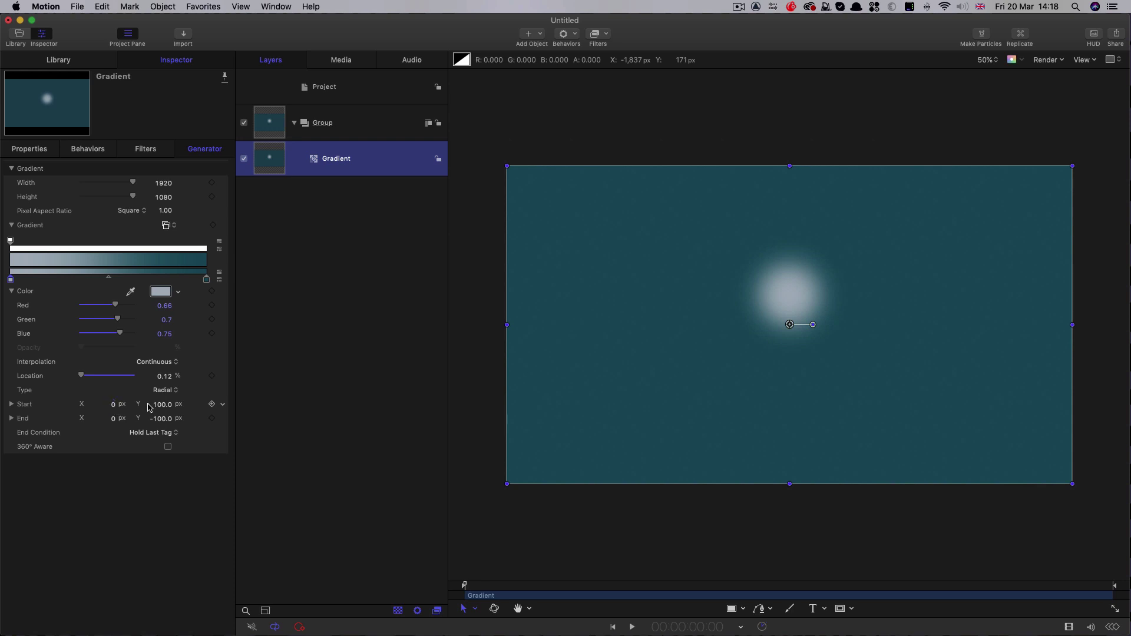
{"action": "mouse_move", "coordinate": [161, 405]}
{"action": "left_mouse_down"}
{"action": "mouse_move", "coordinate": [195, 405]}
{"action": "mouse_move", "coordinate": [112, 405]}
{"action": "mouse_move", "coordinate": [160, 419]}
{"action": "left_mouse_up"}
Apply non-animating Blue Noise at amount 0.1 to the gradient, then deselect everything.
{"action": "left_click", "coordinate": [597, 33]}
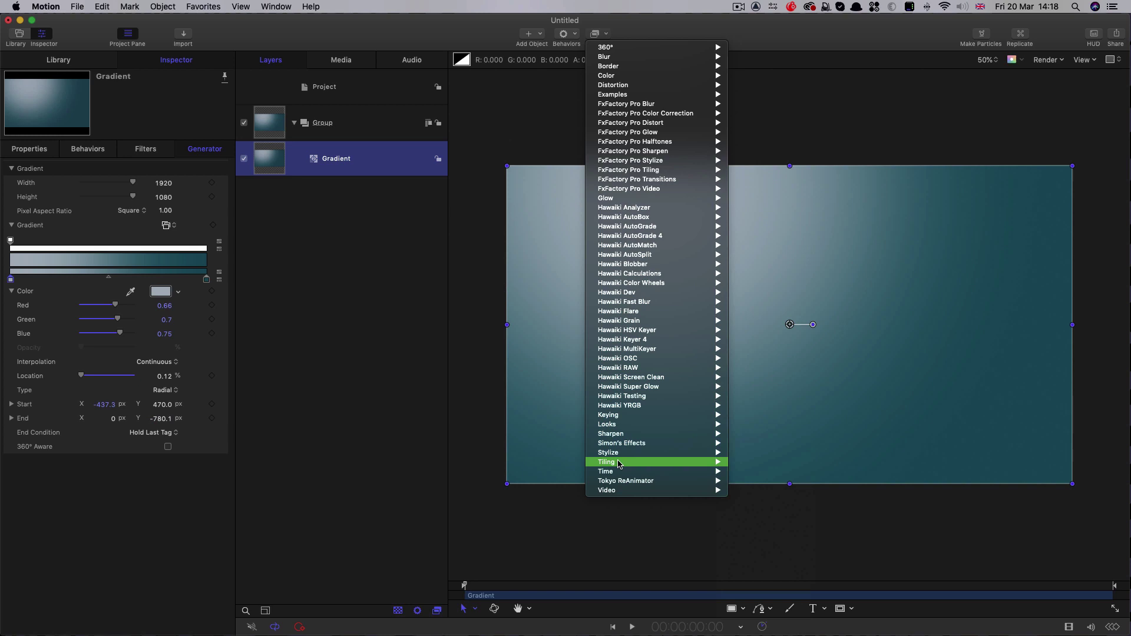
{"action": "mouse_move", "coordinate": [617, 454]}
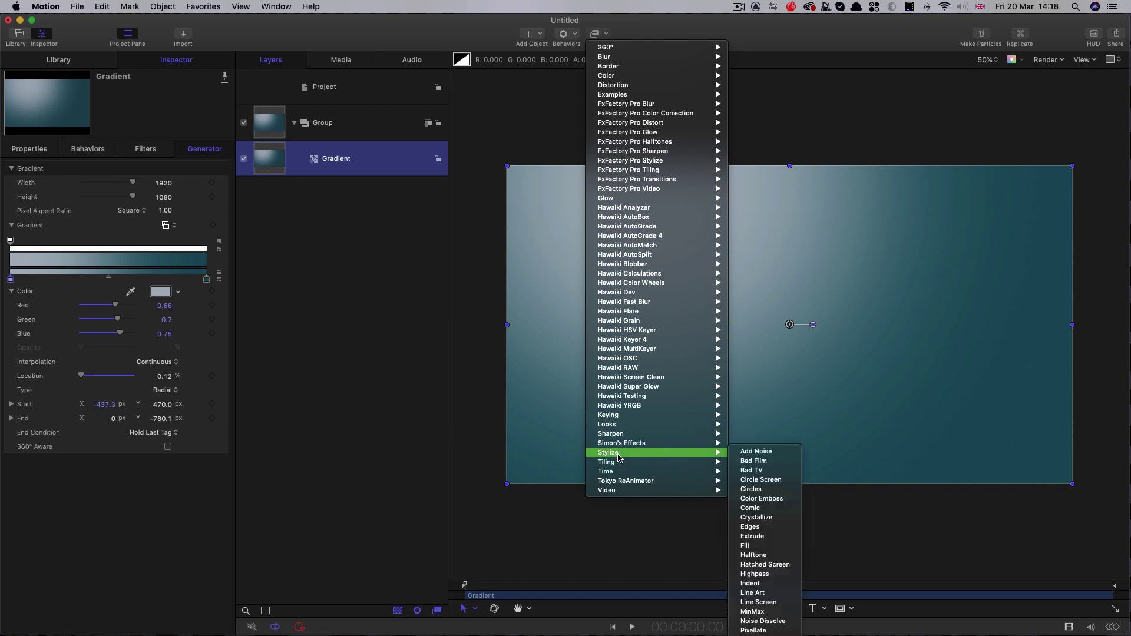
{"action": "left_click", "coordinate": [753, 455]}
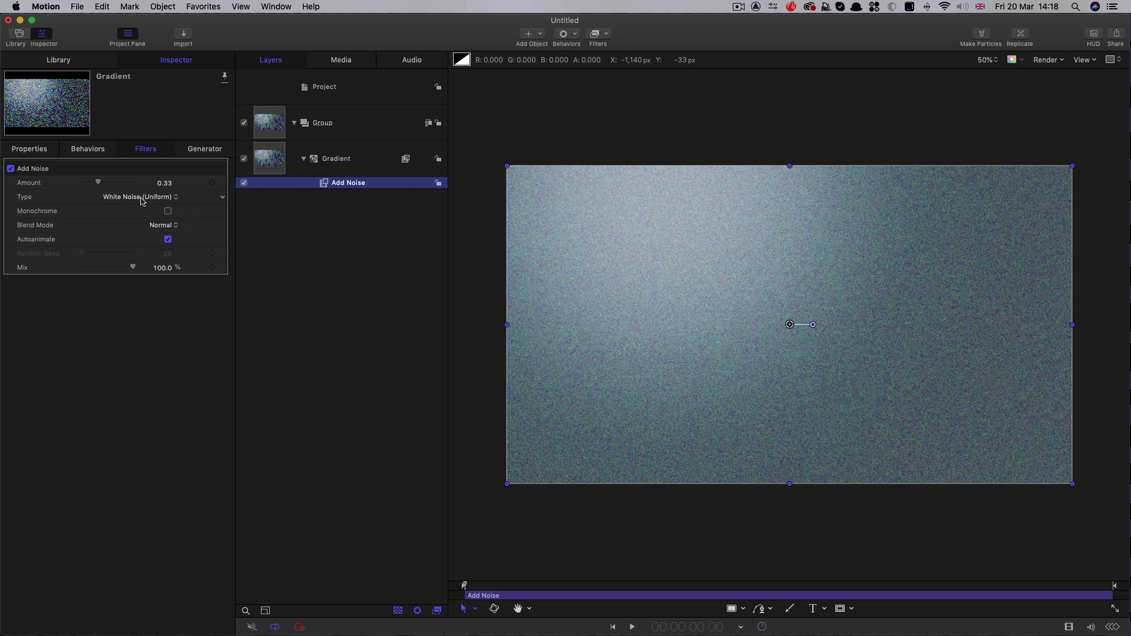
{"action": "left_click", "coordinate": [141, 198]}
{"action": "left_click", "coordinate": [152, 219]}
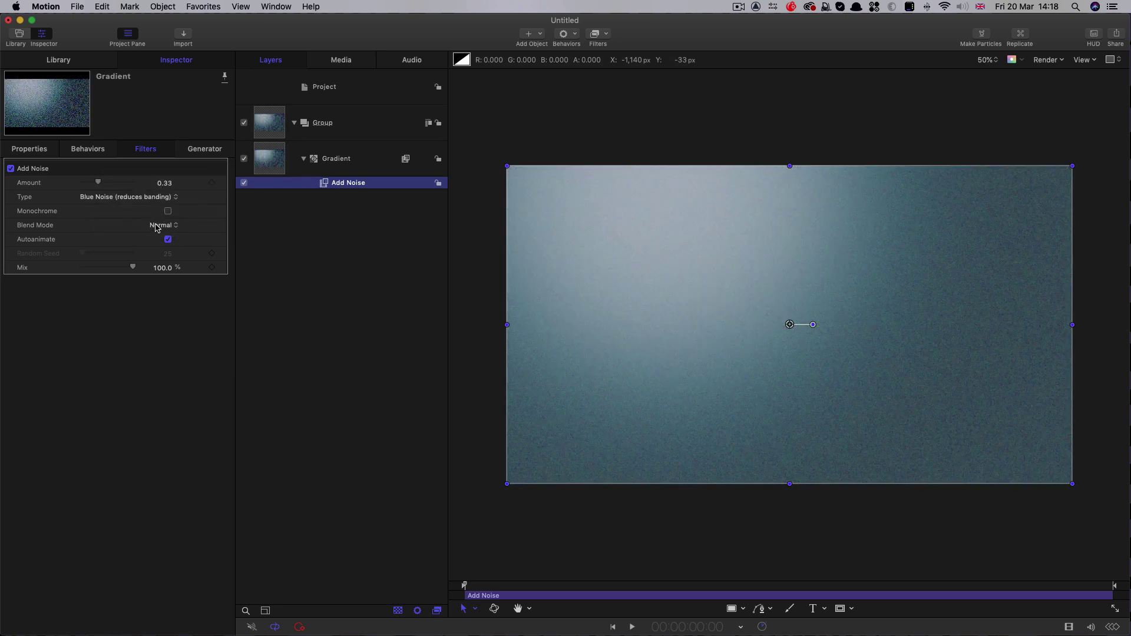
{"action": "left_click", "coordinate": [168, 239]}
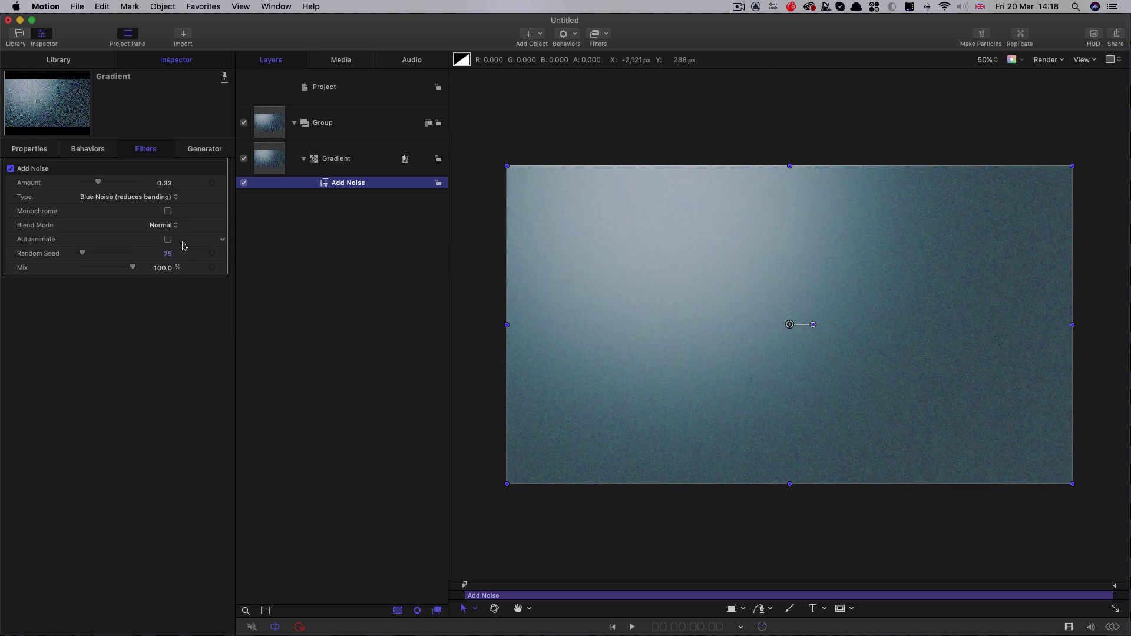
{"action": "left_click", "coordinate": [164, 184]}
{"action": "type", "text": "0.1"}
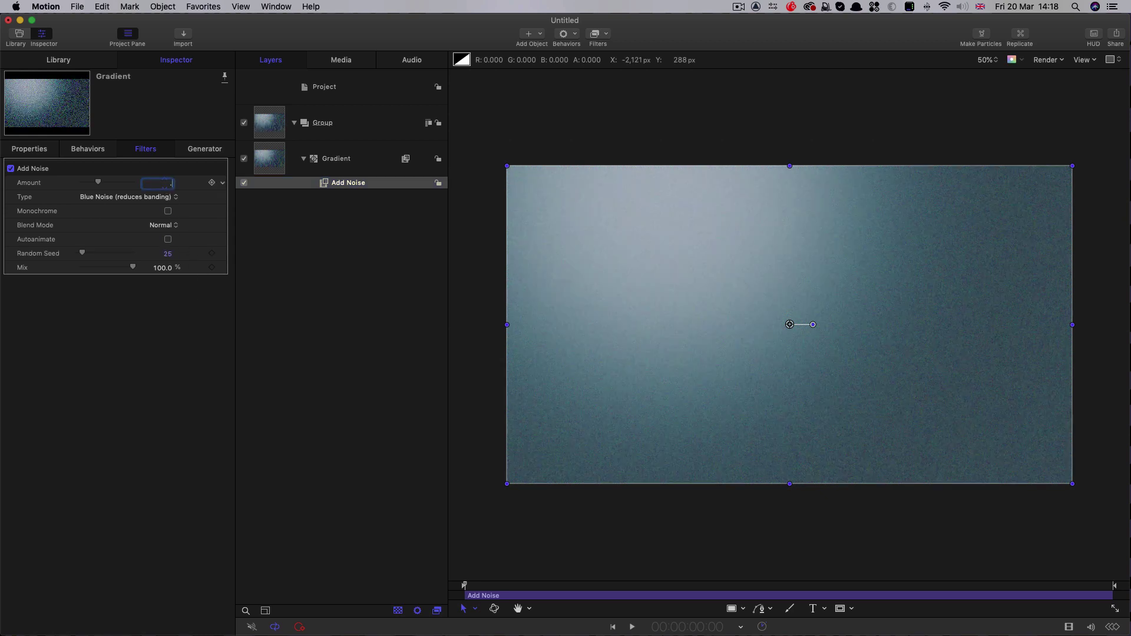
{"action": "key", "text": "Return"}
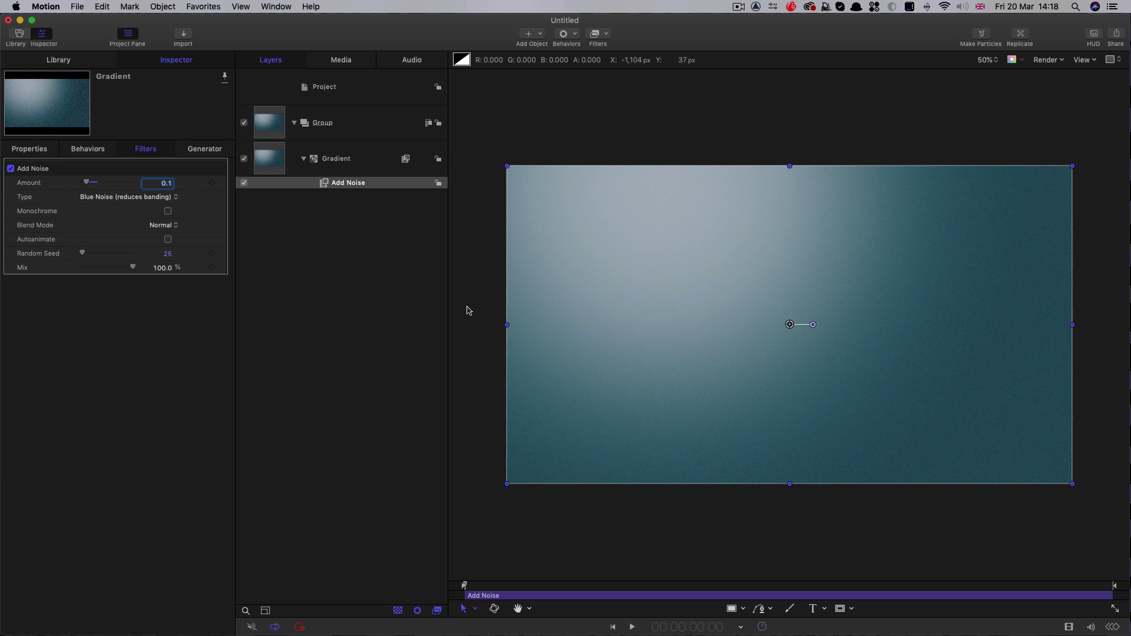
{"action": "key", "text": "super+slash"}
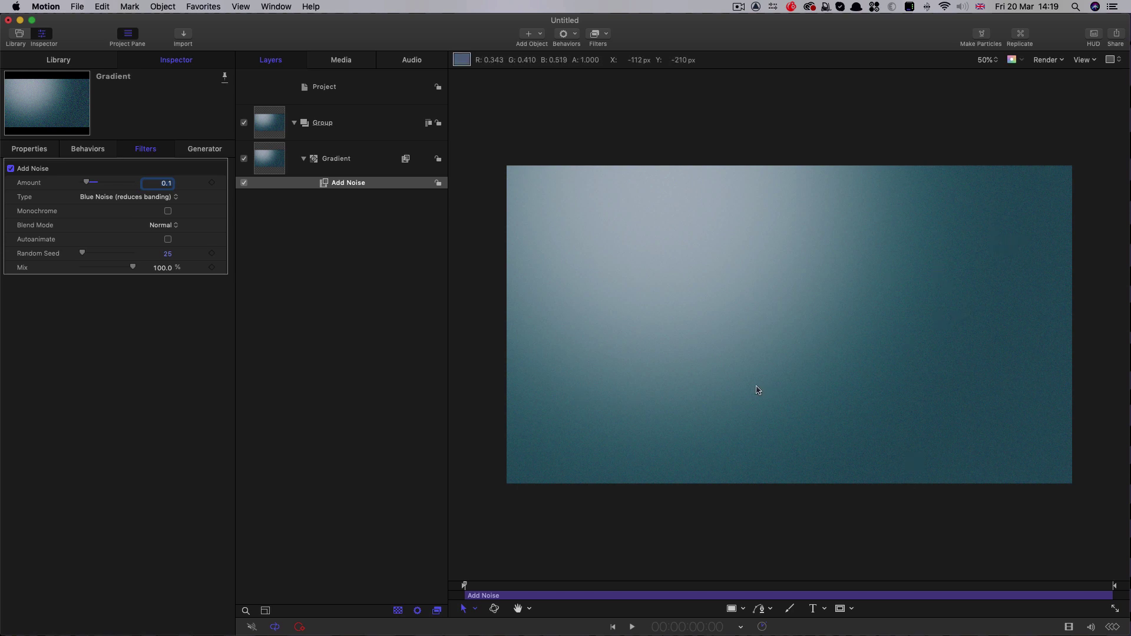
Type 'SLASH' / 'THIS TEXT' centred at size 331 with tighter line spacing.
{"action": "left_click", "coordinate": [814, 610]}
{"action": "left_click", "coordinate": [676, 291]}
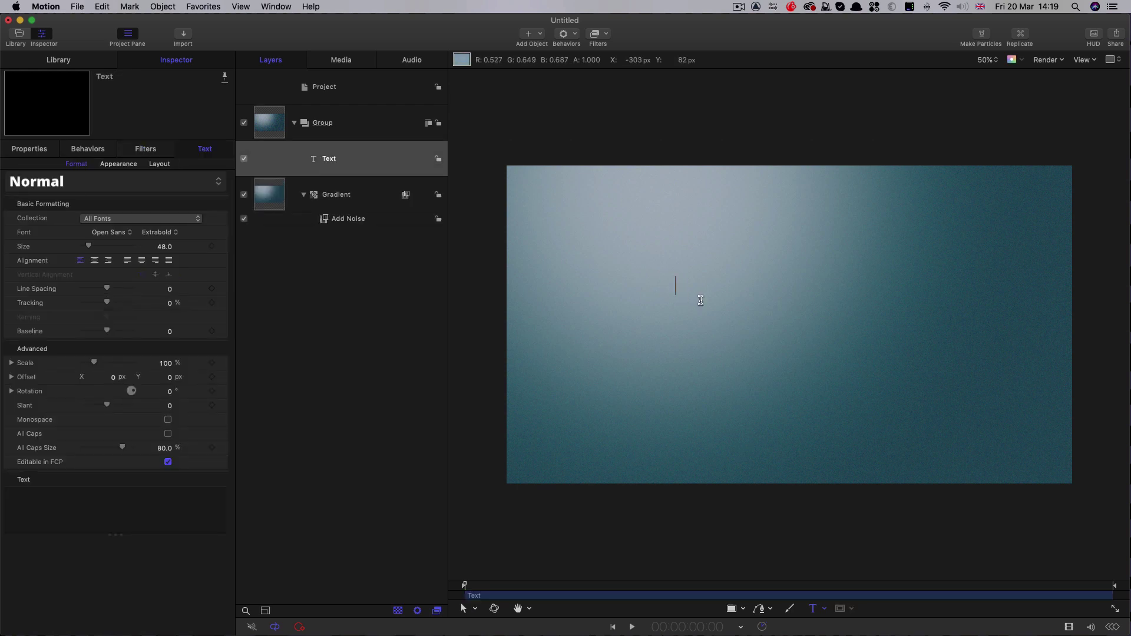
{"action": "type", "text": "SLASH"}
{"action": "key", "text": "Return"}
{"action": "type", "text": "THIS"}
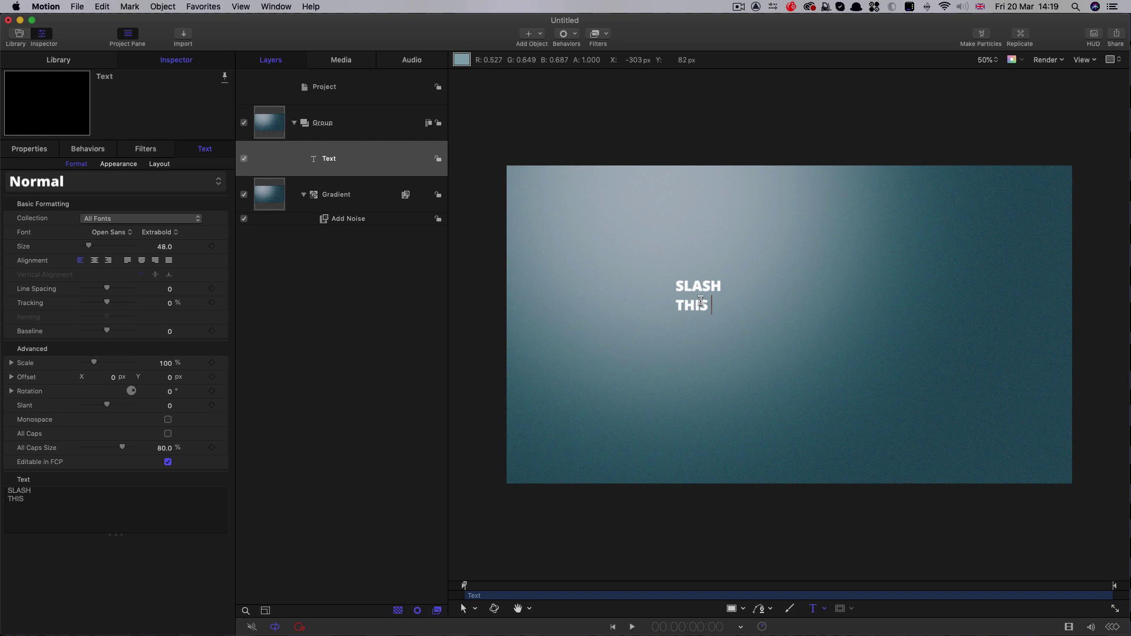
{"action": "type", "text": " TEXT"}
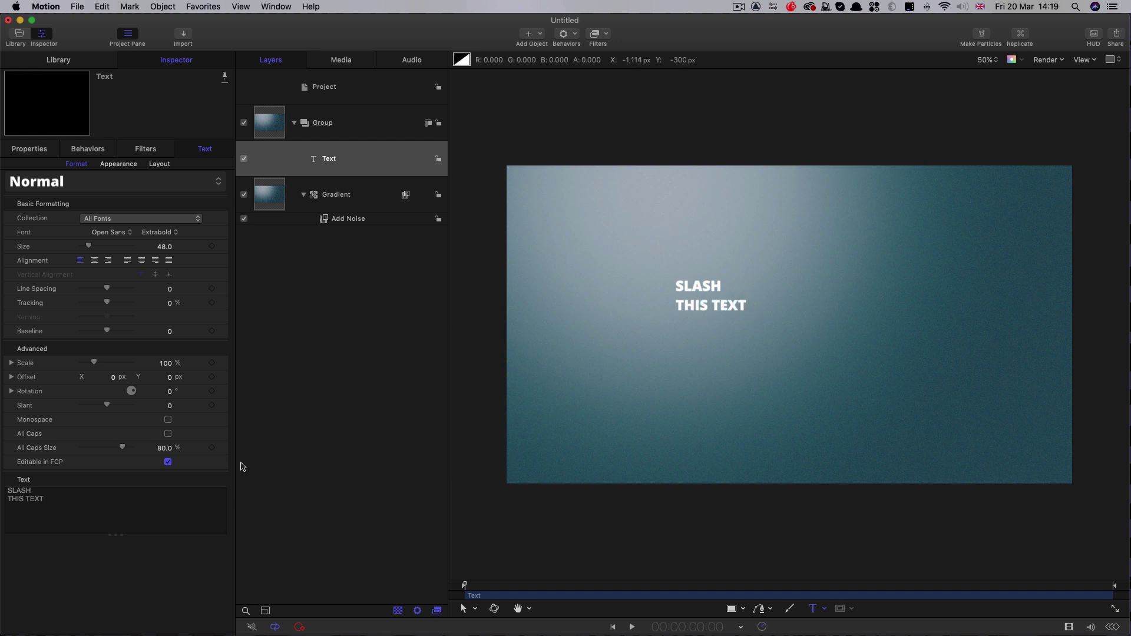
{"action": "key", "text": "super+a"}
{"action": "left_click", "coordinate": [94, 260]}
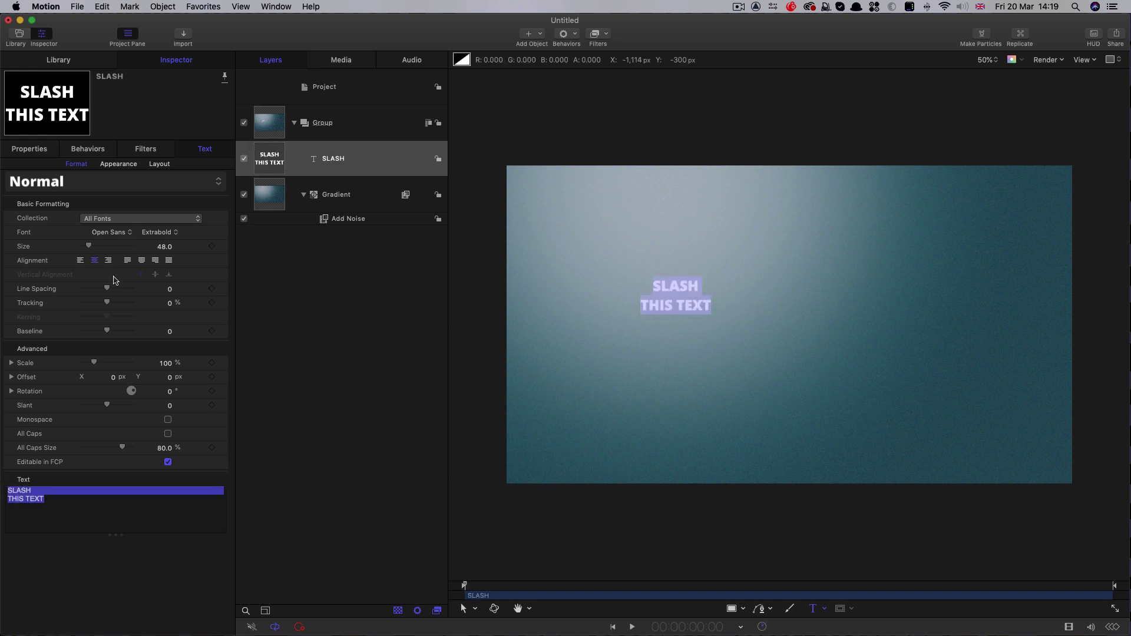
{"action": "left_click_drag", "start_coordinate": [165, 248], "coordinate": [164, 247]}
{"action": "left_click_drag", "start_coordinate": [170, 290], "coordinate": [37, 151]}
Reset the text position to centre and raise its baseline to about 62.
{"action": "left_click", "coordinate": [37, 151]}
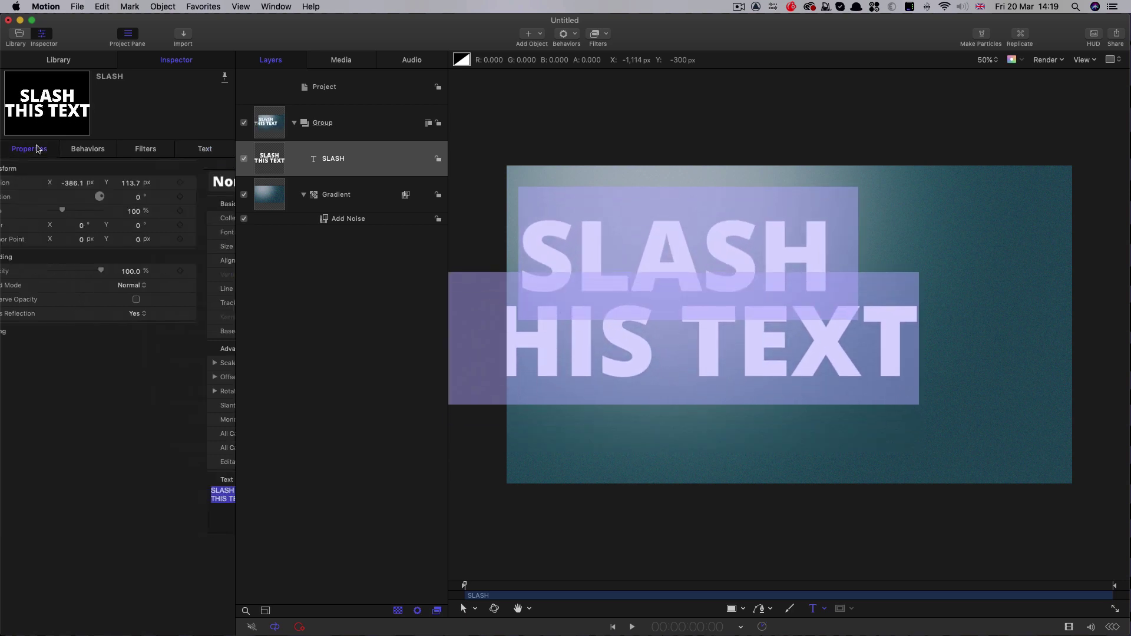
{"action": "right_click", "coordinate": [135, 172]}
{"action": "left_click", "coordinate": [135, 177]}
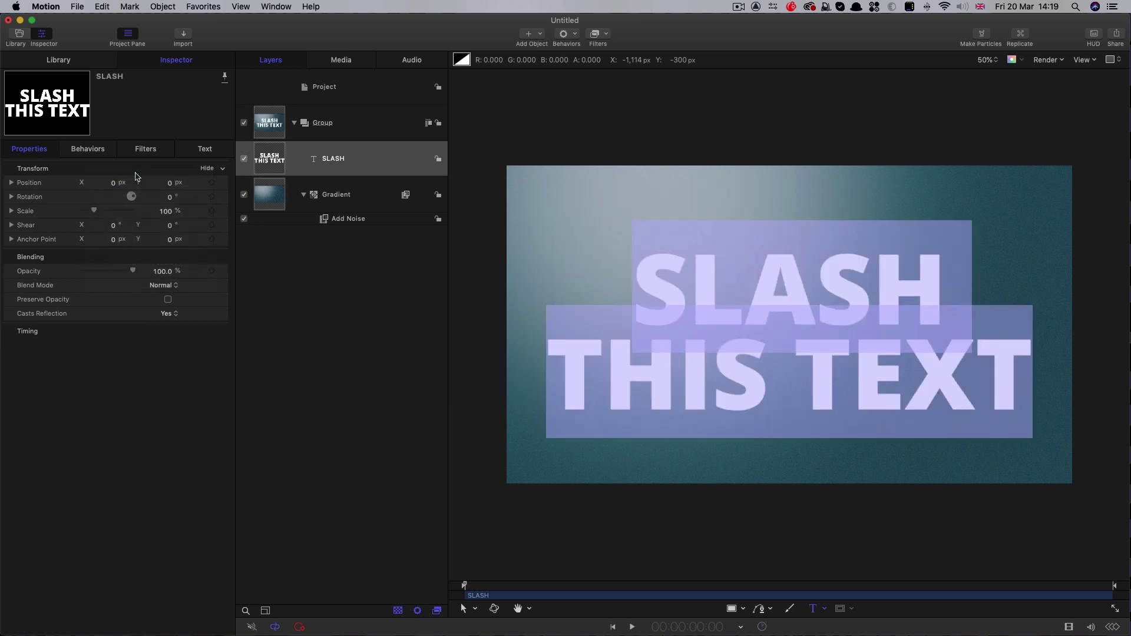
{"action": "left_click", "coordinate": [205, 148]}
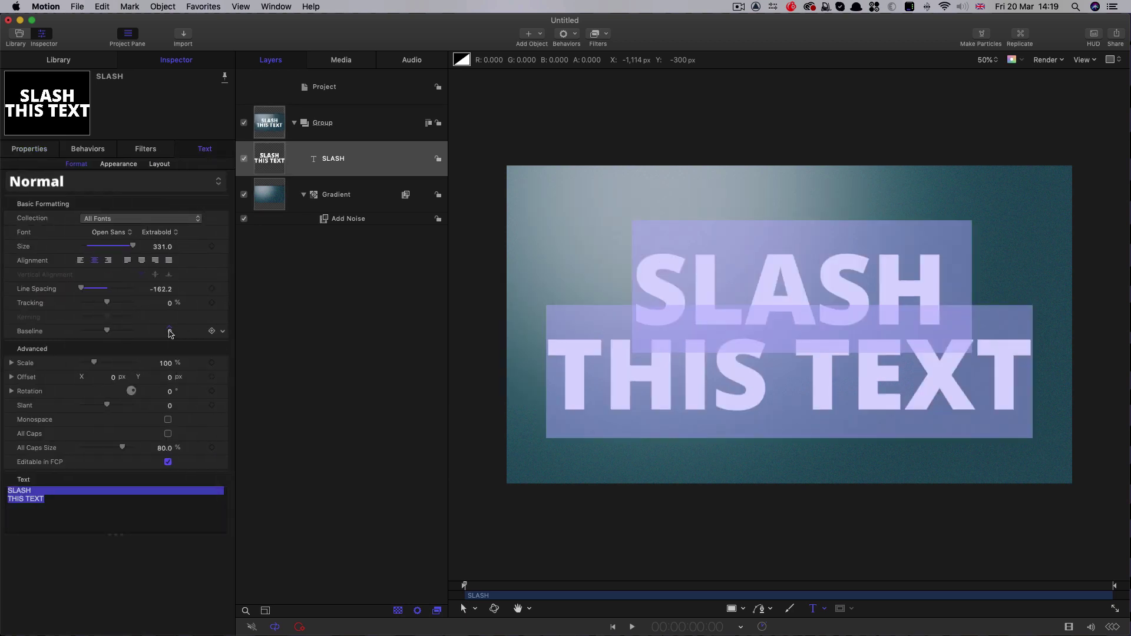
{"action": "mouse_move", "coordinate": [170, 332]}
{"action": "left_mouse_down"}
{"action": "mouse_move", "coordinate": [169, 307]}
{"action": "mouse_move", "coordinate": [169, 330]}
{"action": "left_mouse_up"}
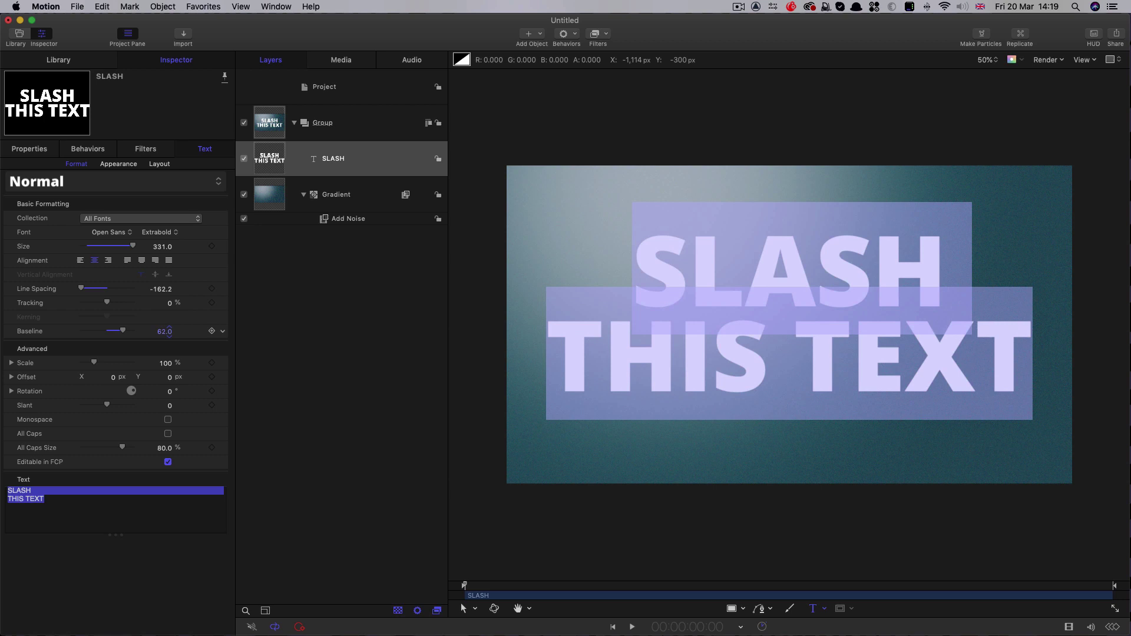
{"action": "key", "text": "Escape"}
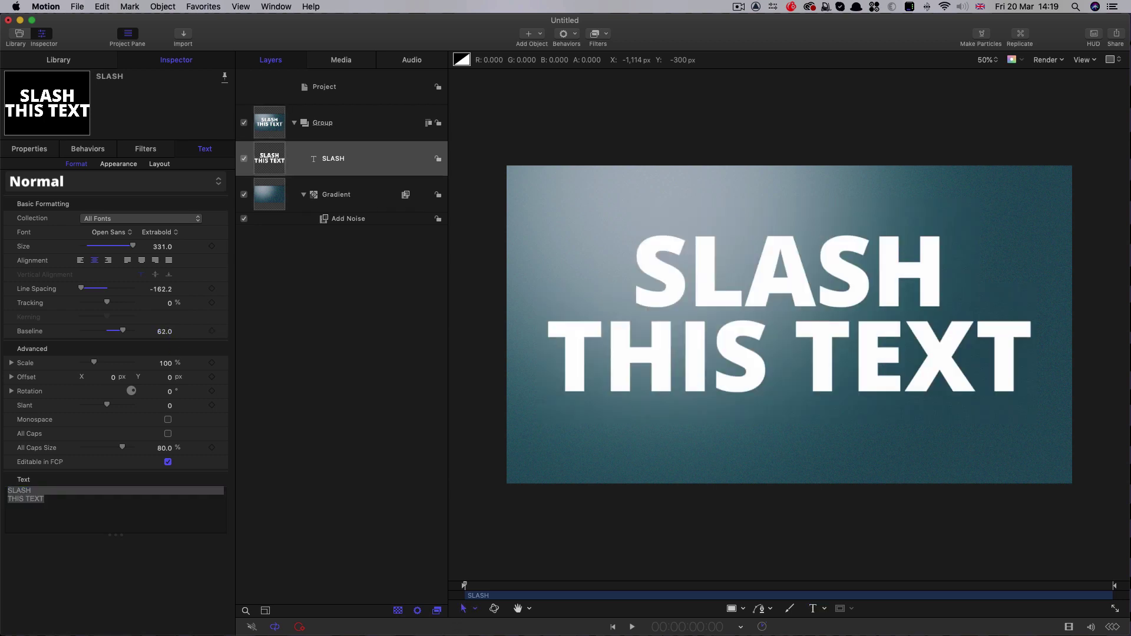
Clone the SLASH layer, then send the original to the bottom and hide it.
{"action": "right_click", "coordinate": [270, 157]}
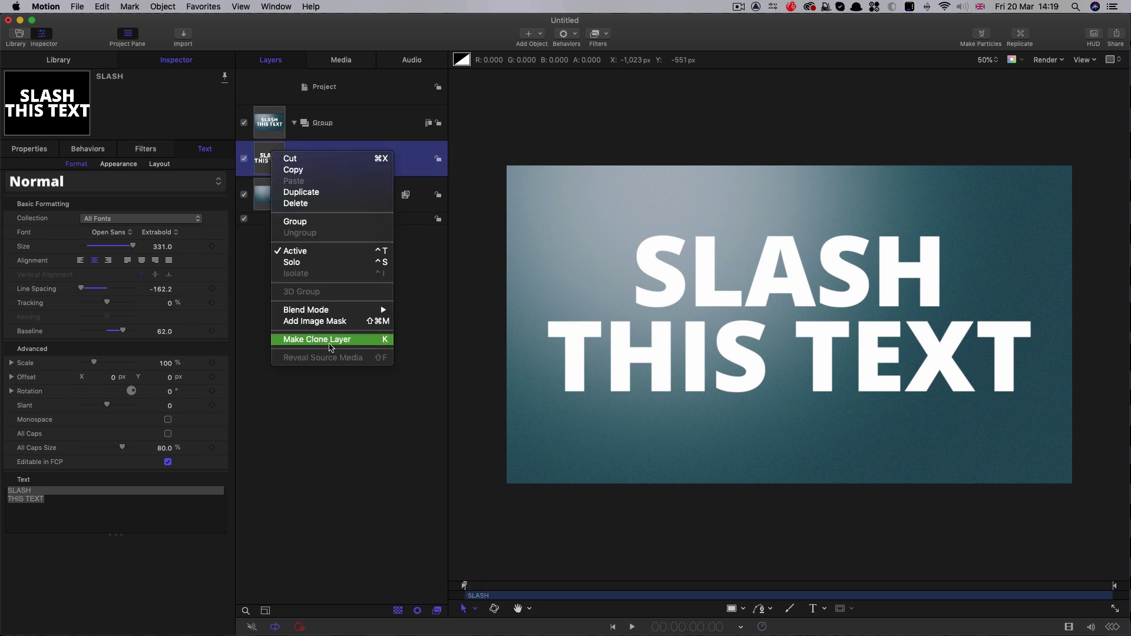
{"action": "left_click", "coordinate": [318, 340]}
{"action": "left_click", "coordinate": [275, 200]}
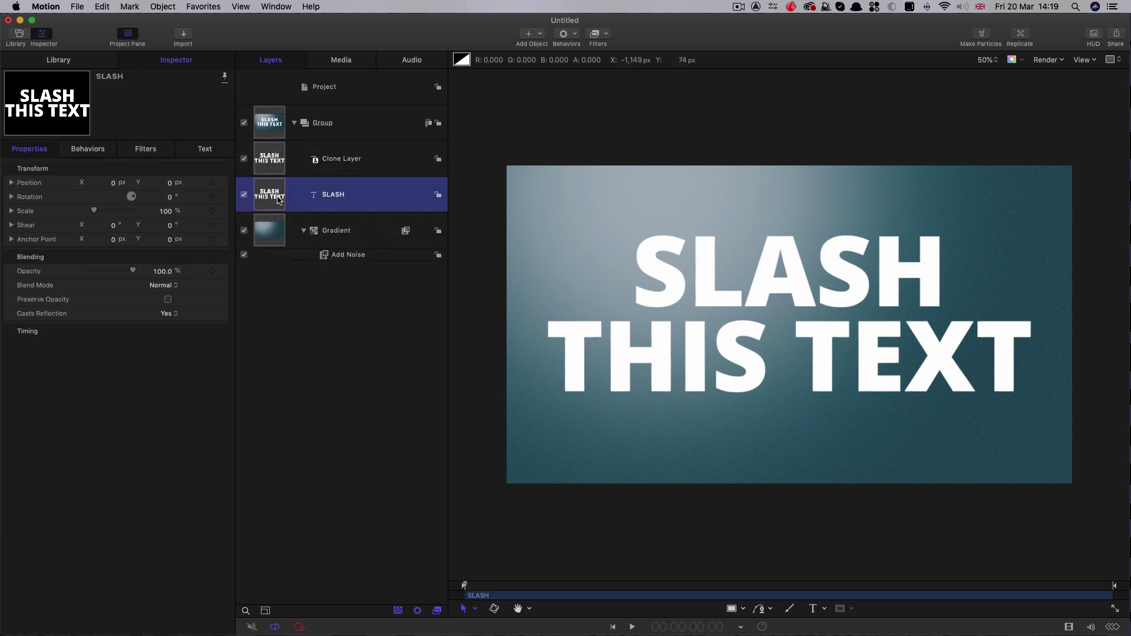
{"action": "key", "text": "super+bracketleft"}
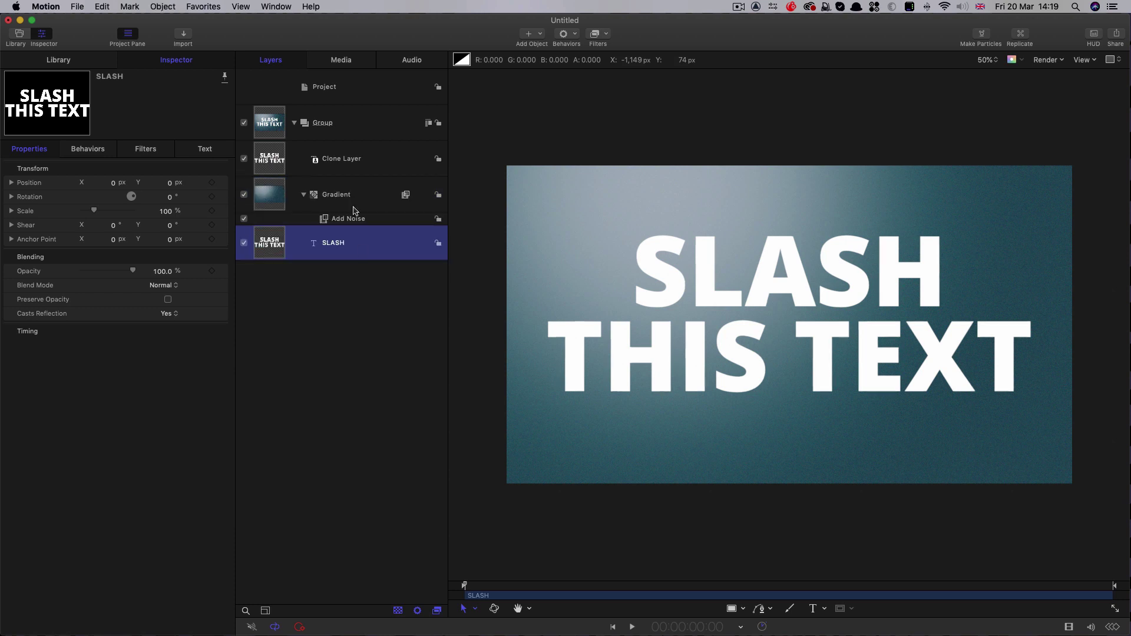
{"action": "left_click", "coordinate": [244, 244]}
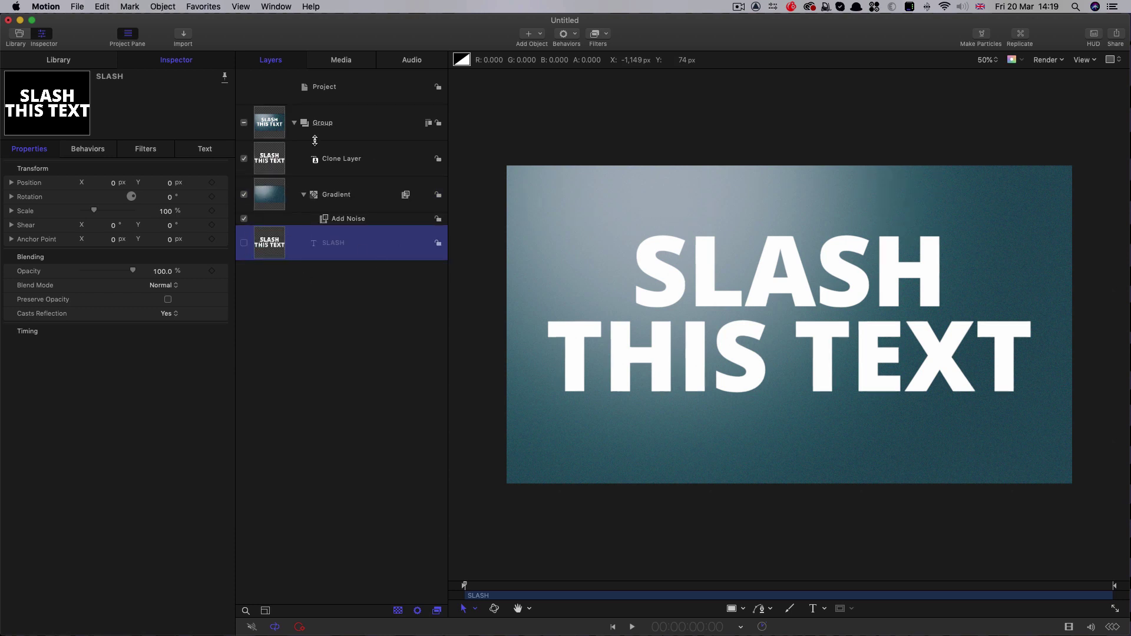
{"action": "left_click", "coordinate": [266, 157]}
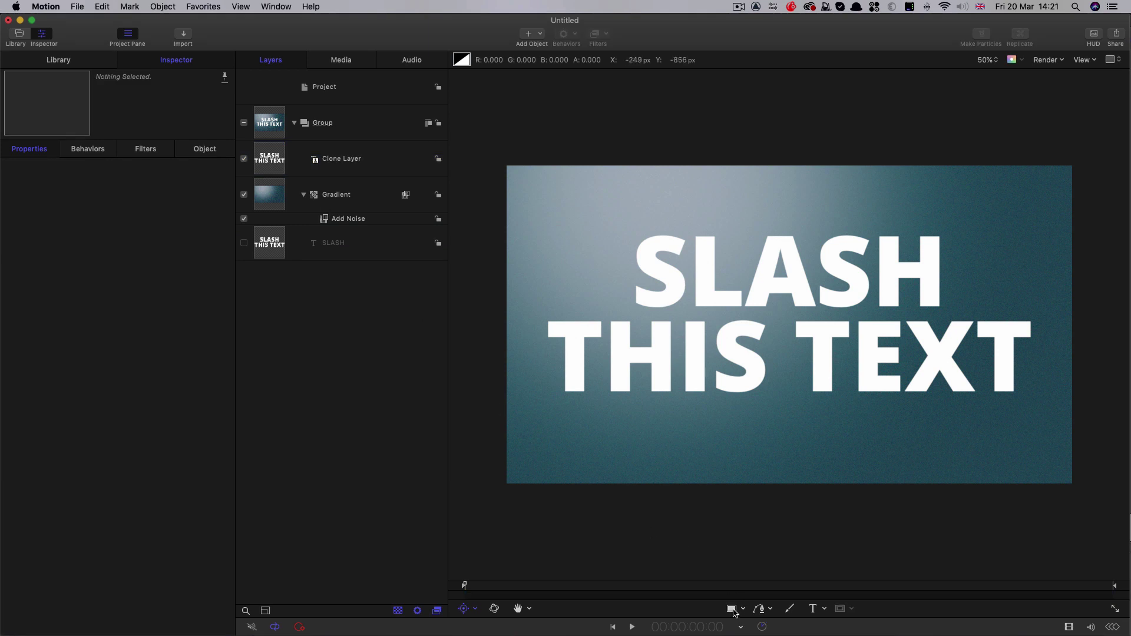
Draw a rectangle over the text and reset its position to centre.
{"action": "left_click", "coordinate": [735, 612]}
{"action": "left_click", "coordinate": [750, 628]}
{"action": "left_click_drag", "start_coordinate": [615, 182], "coordinate": [909, 440]}
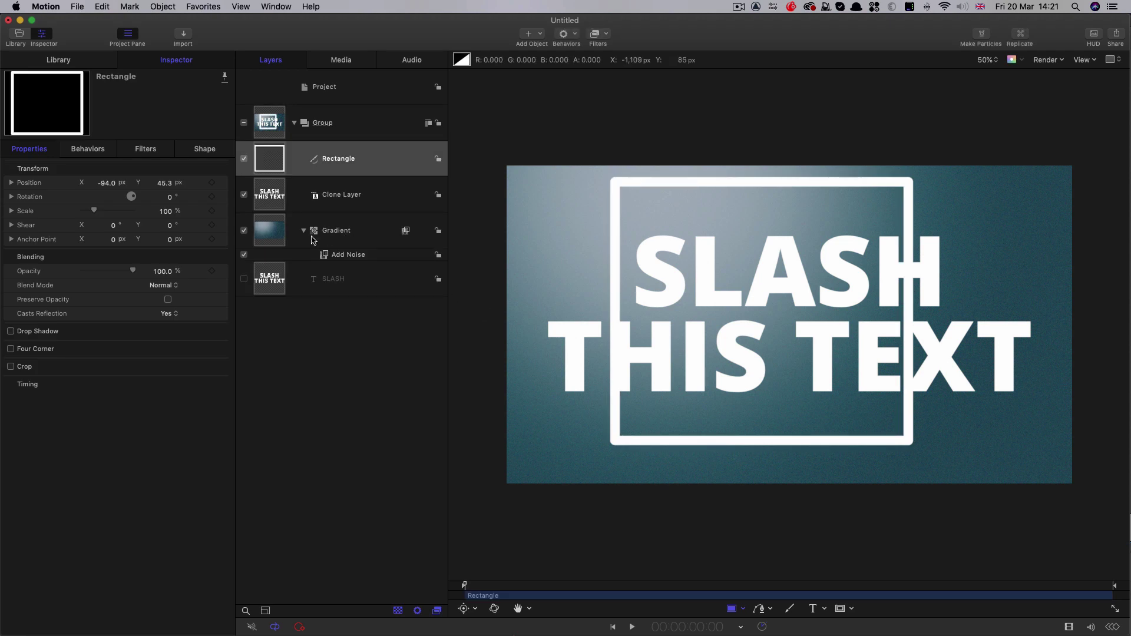
{"action": "right_click", "coordinate": [98, 168]}
{"action": "left_click", "coordinate": [130, 170]}
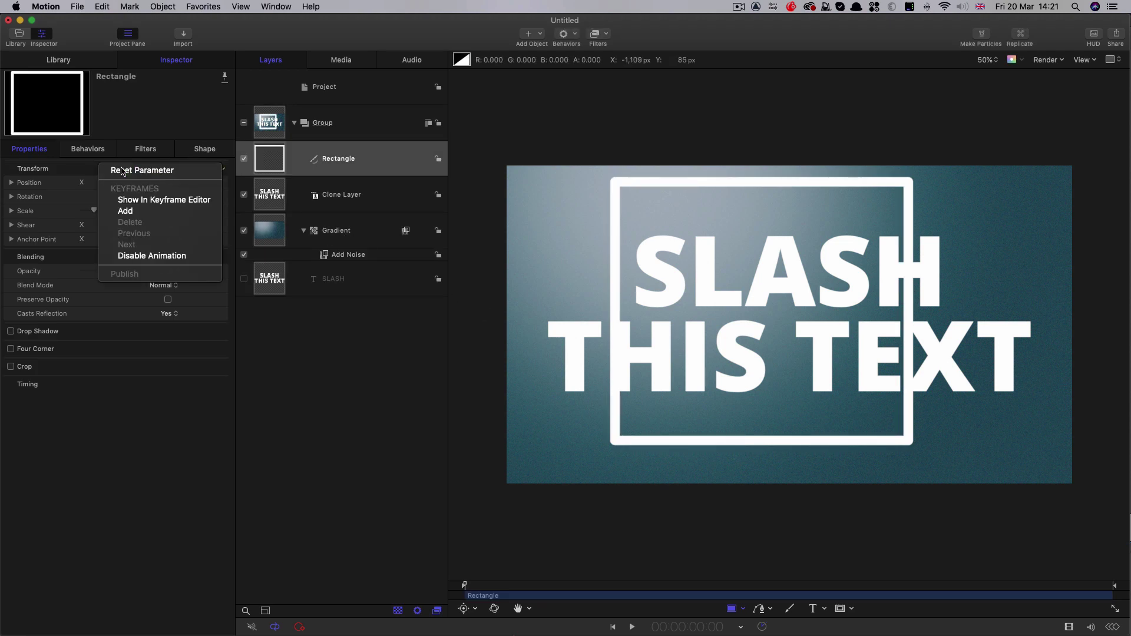
Give the rectangle a white fill with no outline and size 2220.
{"action": "left_click", "coordinate": [205, 149]}
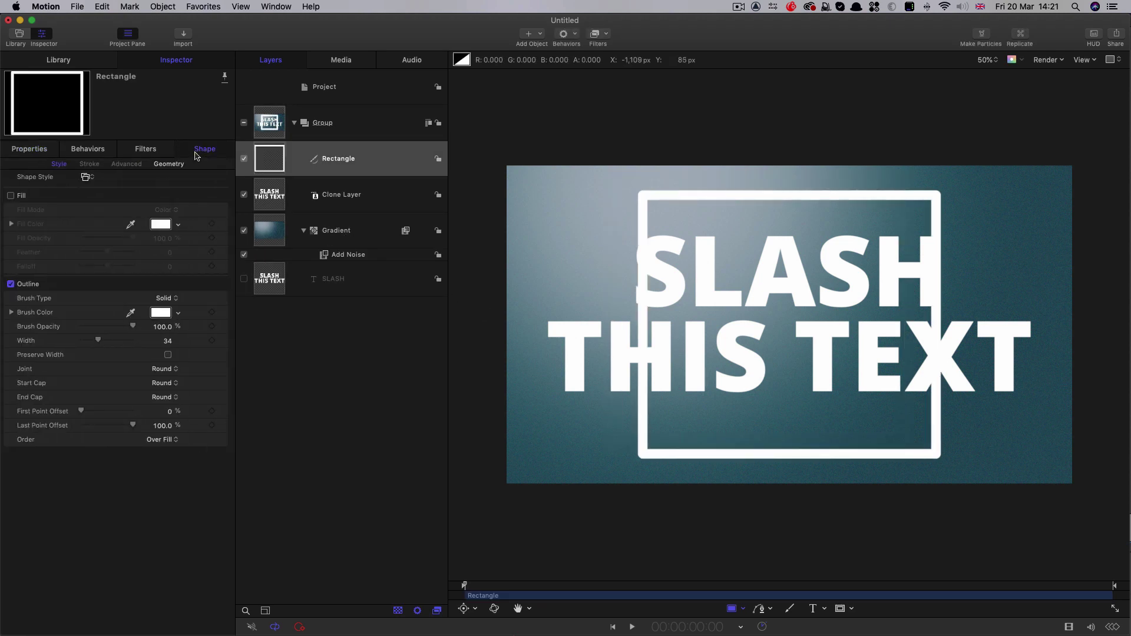
{"action": "left_click", "coordinate": [11, 285]}
{"action": "left_click", "coordinate": [11, 196]}
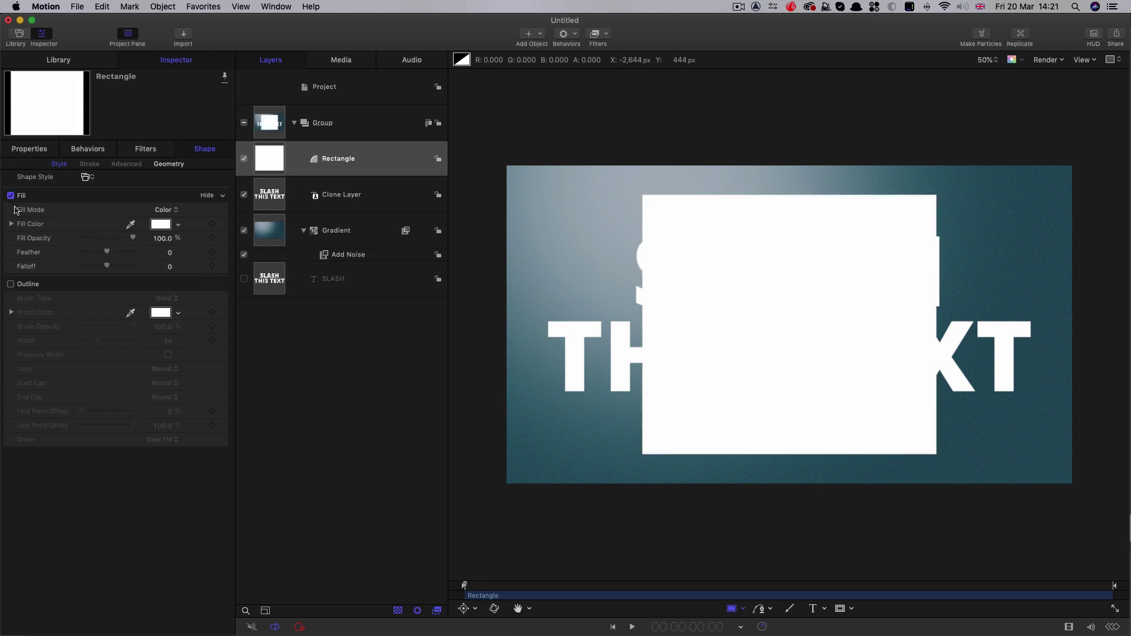
{"action": "left_click", "coordinate": [169, 164]}
{"action": "left_click", "coordinate": [158, 223]}
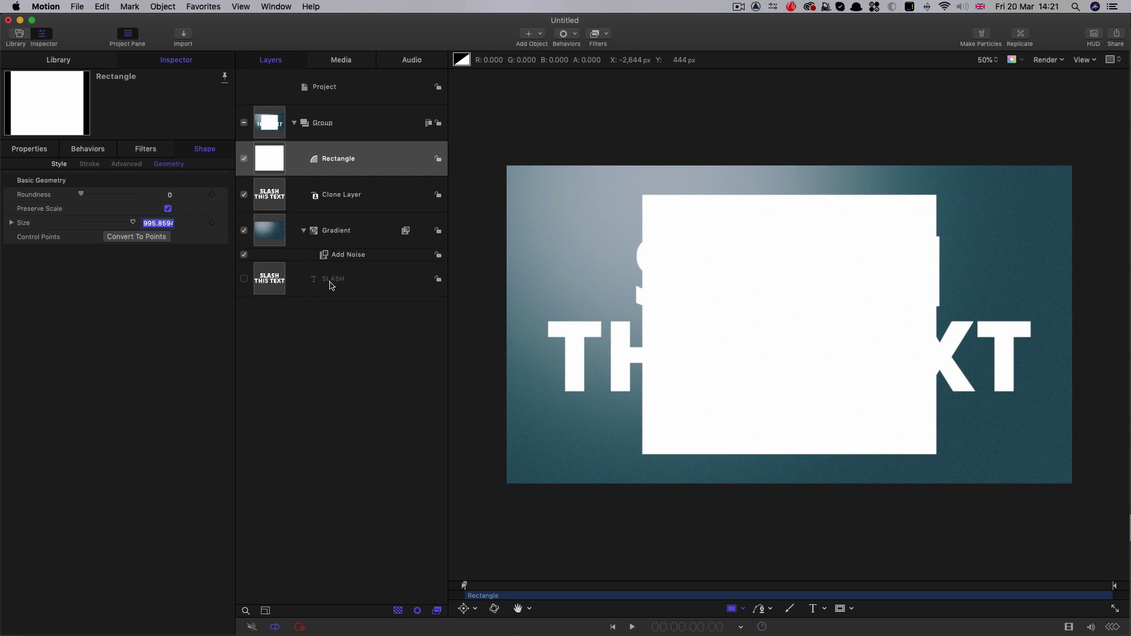
{"action": "type", "text": "2220"}
{"action": "key", "text": "Return"}
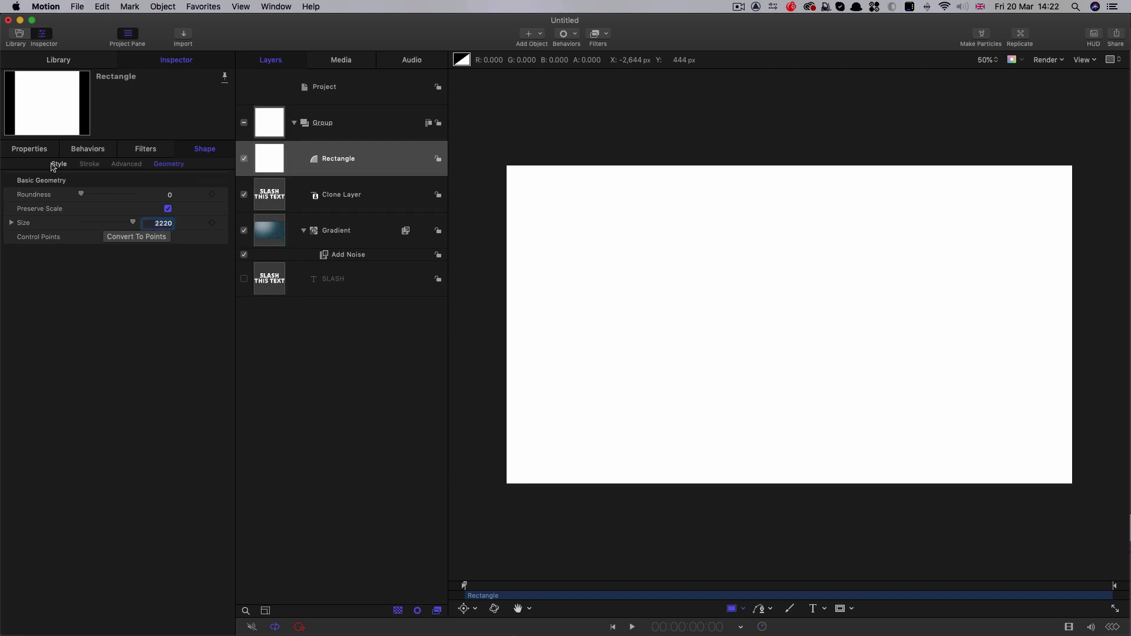
Set the rectangle's anchor X to 1110 and move it beneath the gradient.
{"action": "left_click", "coordinate": [37, 150]}
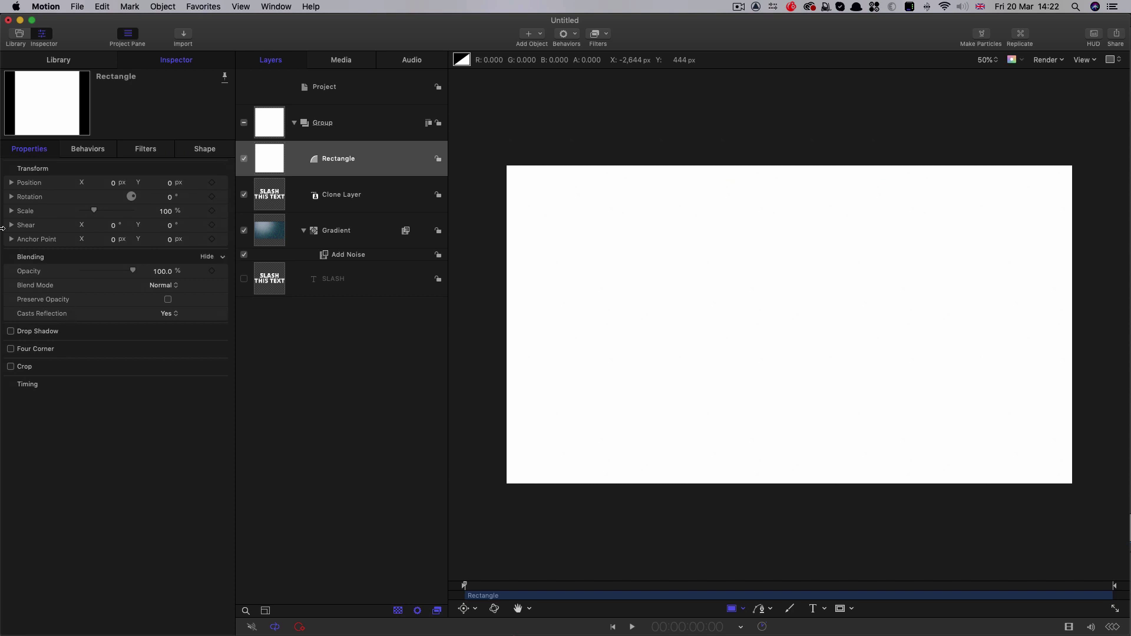
{"action": "left_click", "coordinate": [113, 239]}
{"action": "type", "text": "1110"}
{"action": "key", "text": "Return"}
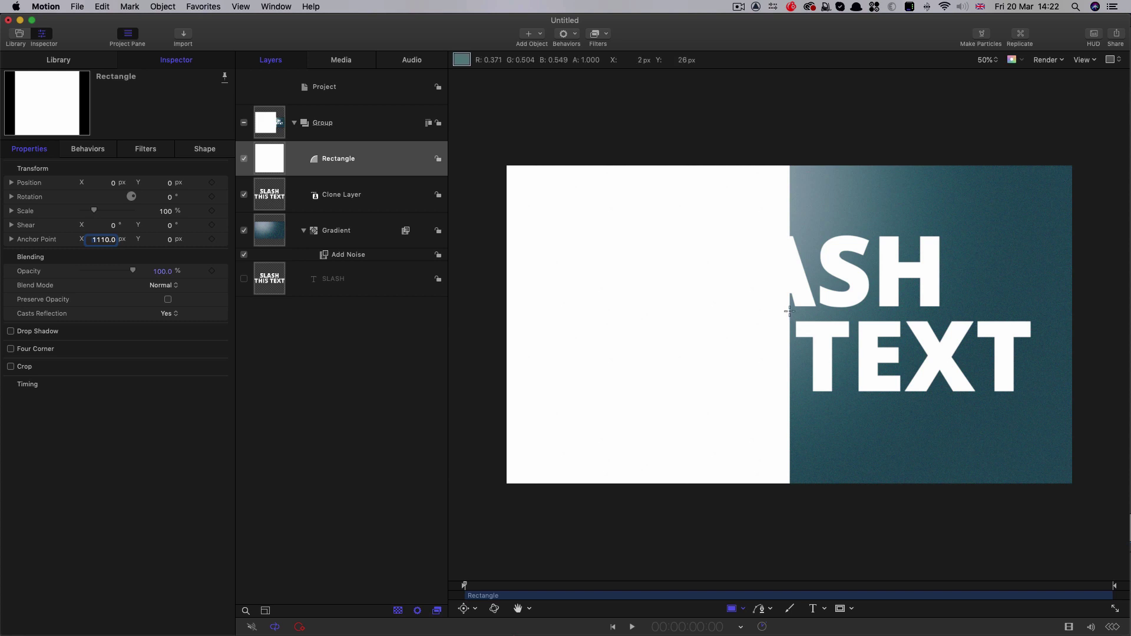
{"action": "key", "text": "Tab"}
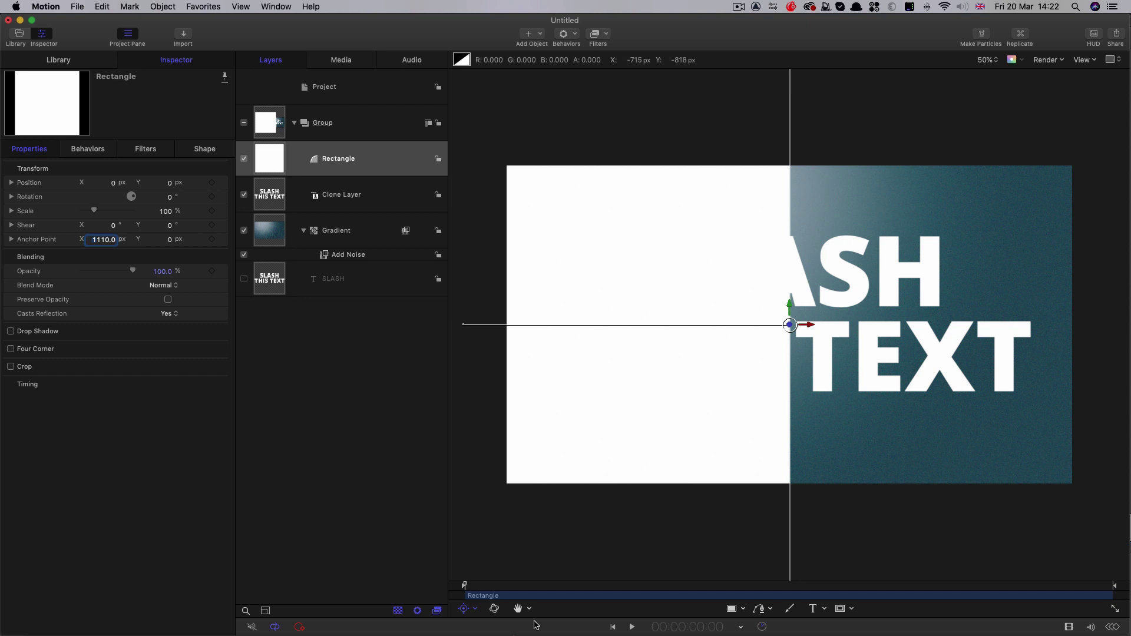
{"action": "left_click", "coordinate": [475, 613]}
{"action": "left_click", "coordinate": [501, 624]}
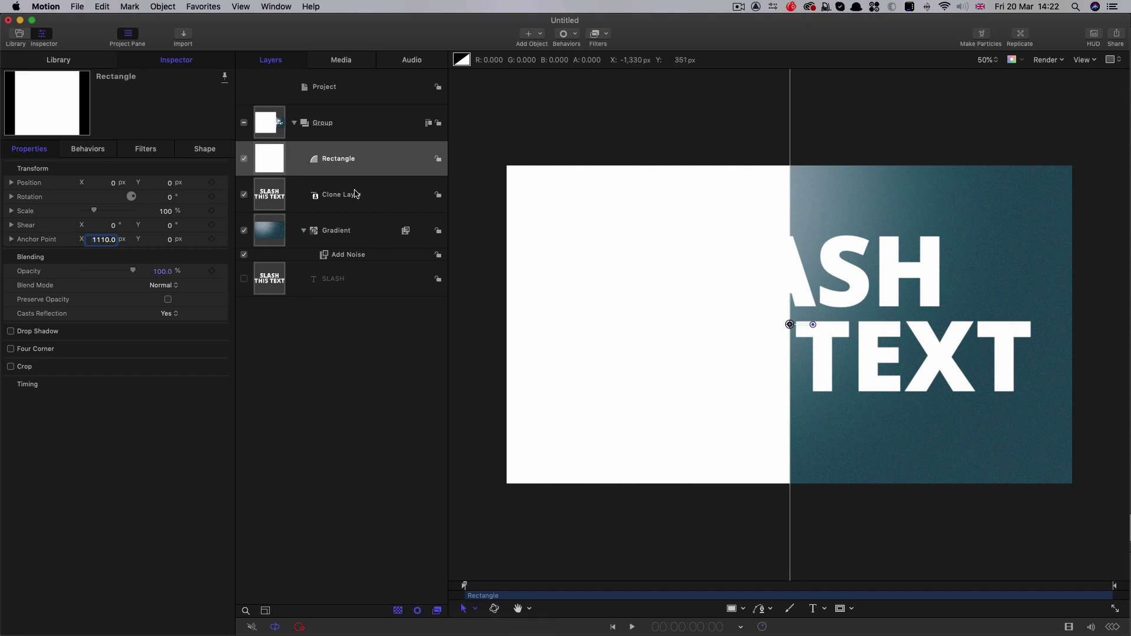
{"action": "left_click_drag", "start_coordinate": [266, 155], "coordinate": [271, 268]}
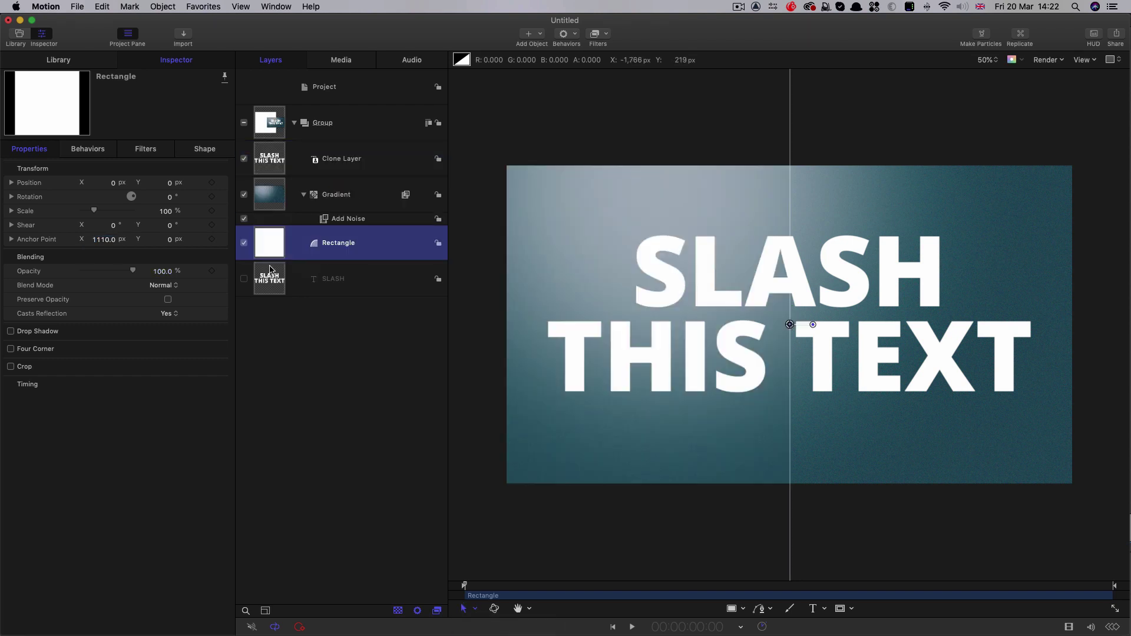
Add an image mask to the Clone Layer using the Rectangle as source.
{"action": "left_click", "coordinate": [266, 157]}
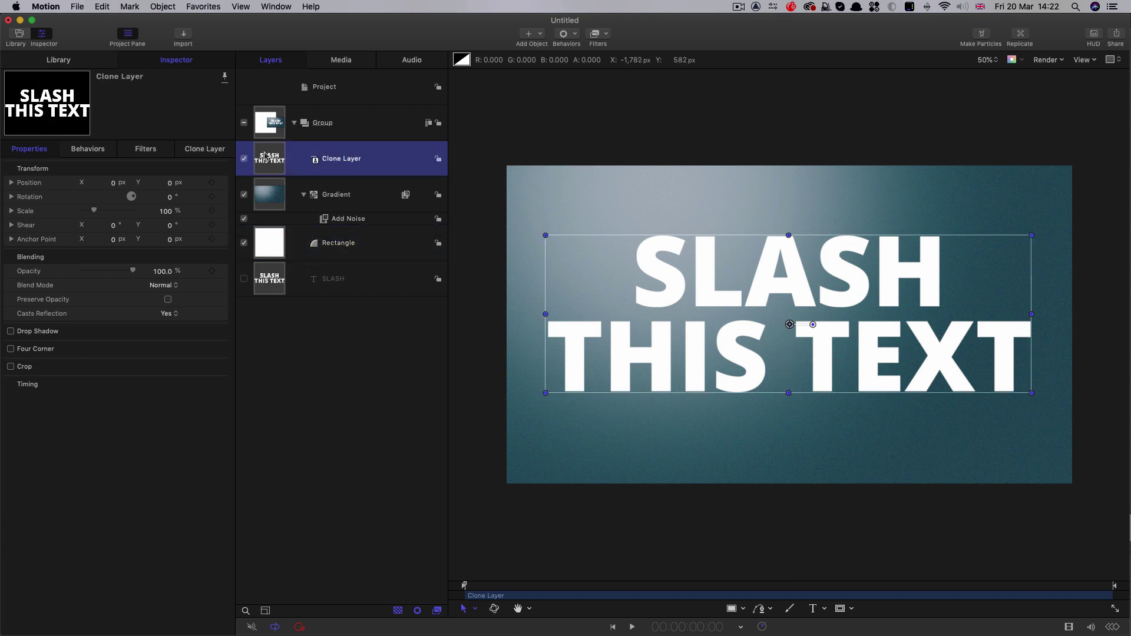
{"action": "right_click", "coordinate": [265, 155]}
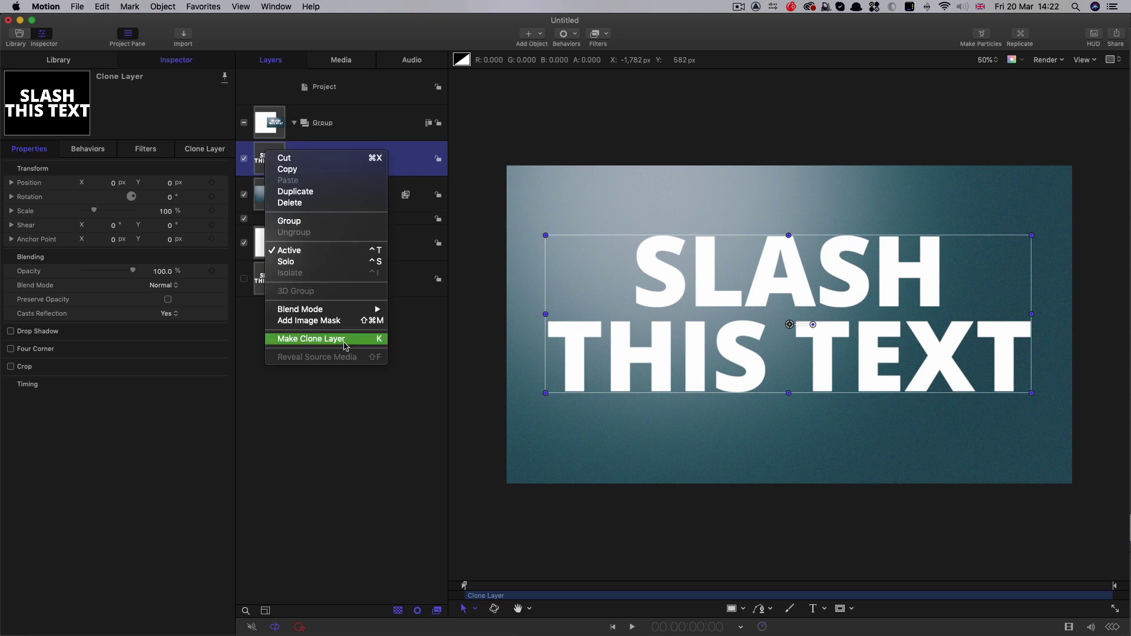
{"action": "left_click", "coordinate": [343, 322]}
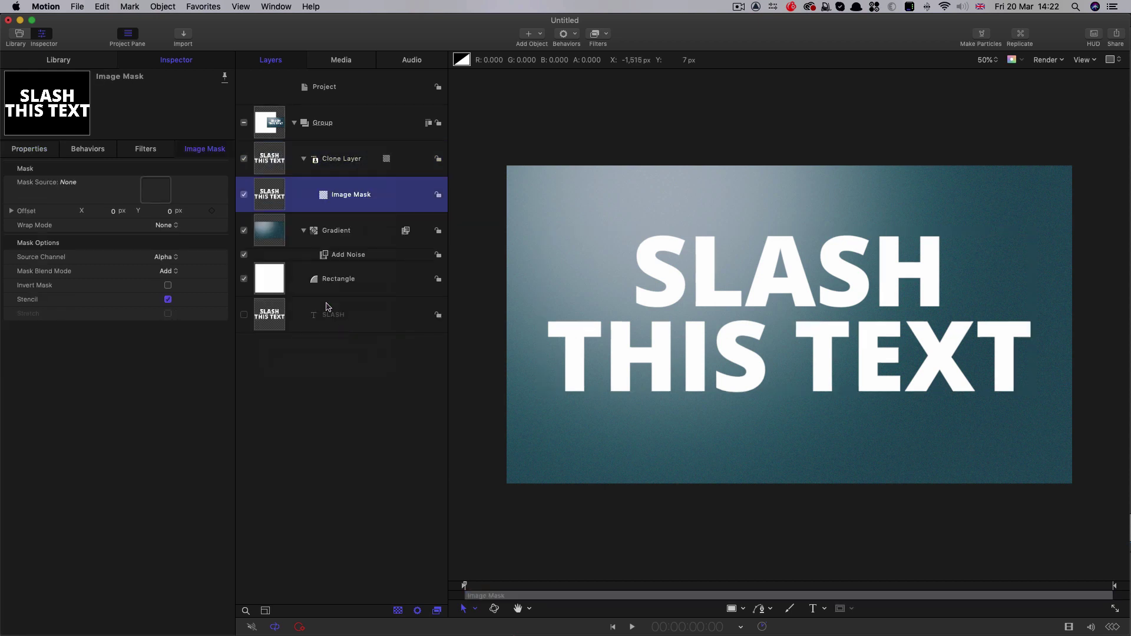
{"action": "left_click_drag", "start_coordinate": [273, 281], "coordinate": [152, 190]}
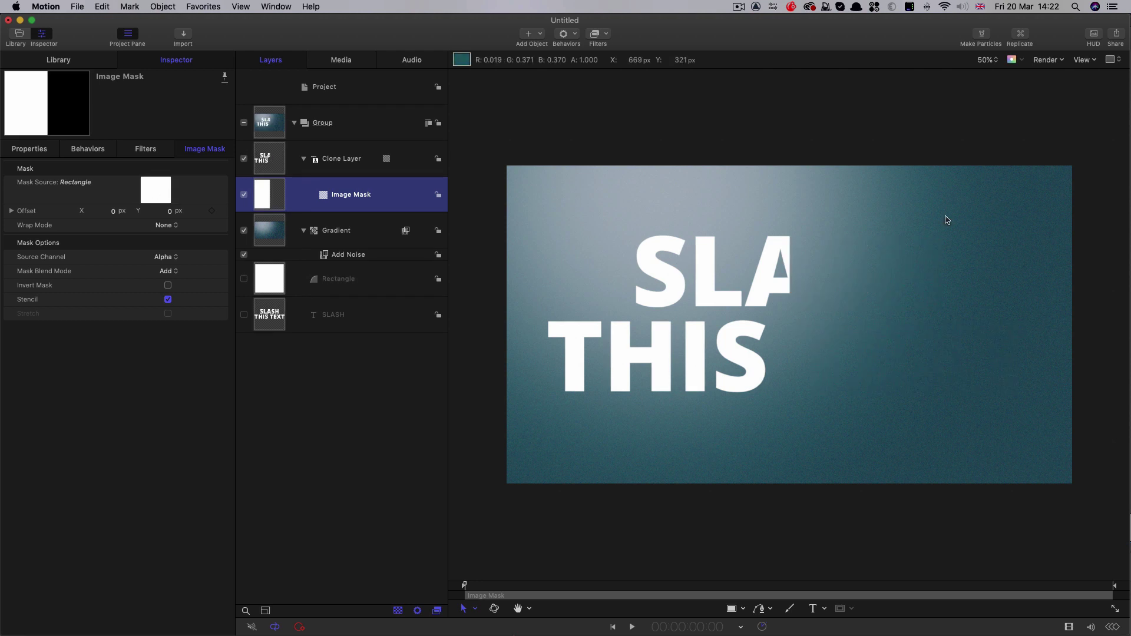
Duplicate the masked Clone Layer and invert the copy's mask to show the right half.
{"action": "left_click", "coordinate": [270, 160]}
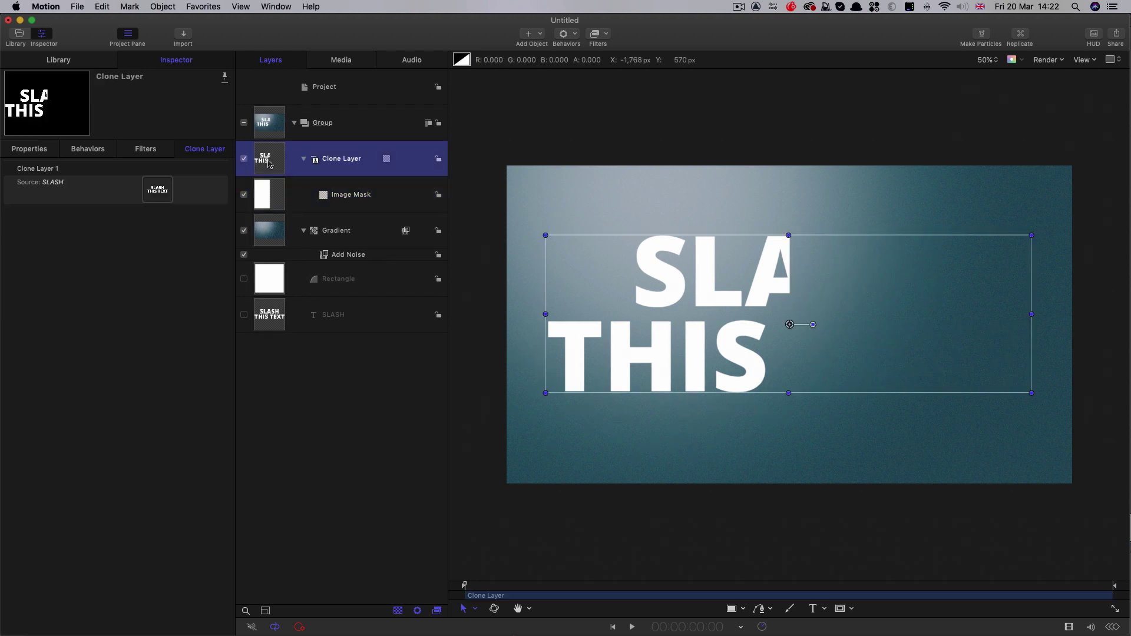
{"action": "right_click", "coordinate": [260, 155]}
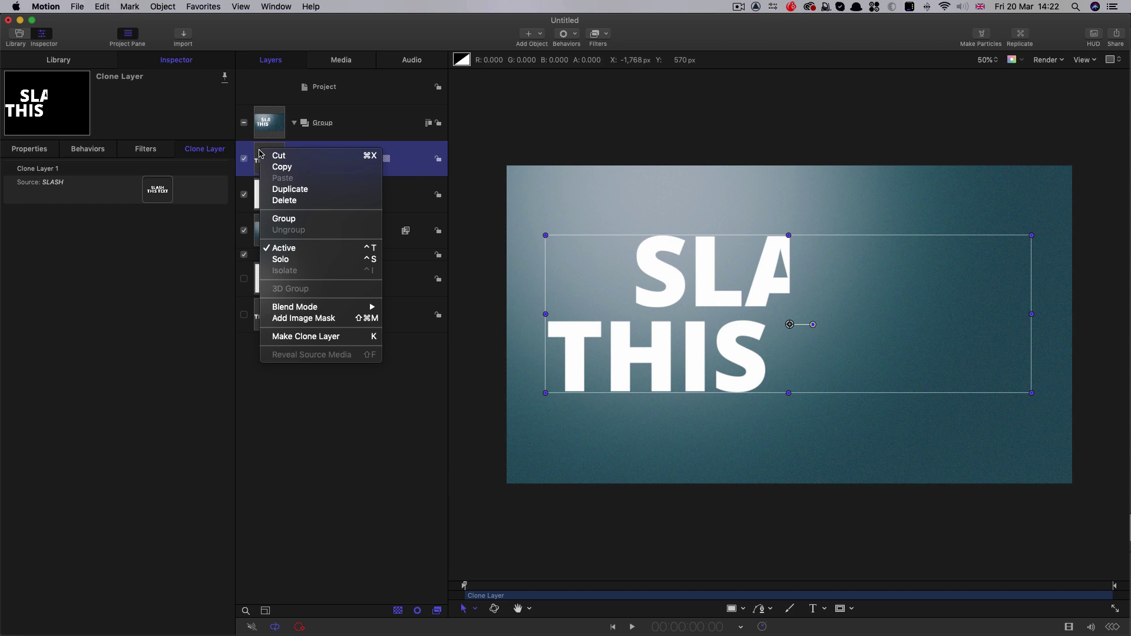
{"action": "left_click", "coordinate": [291, 189]}
{"action": "left_click", "coordinate": [275, 196]}
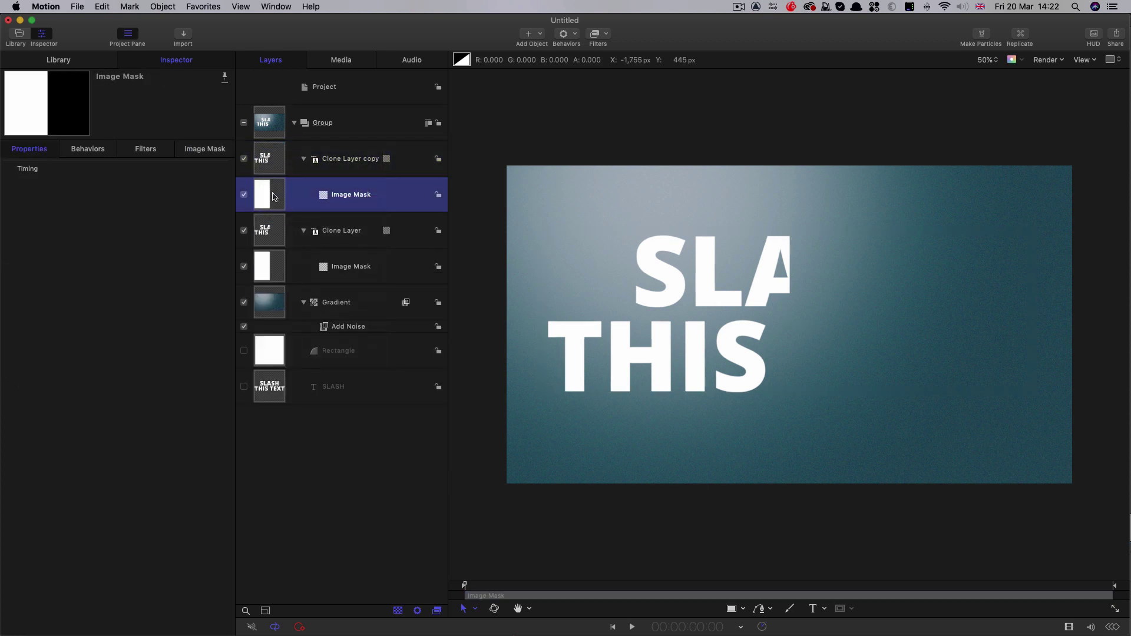
{"action": "left_click", "coordinate": [205, 149]}
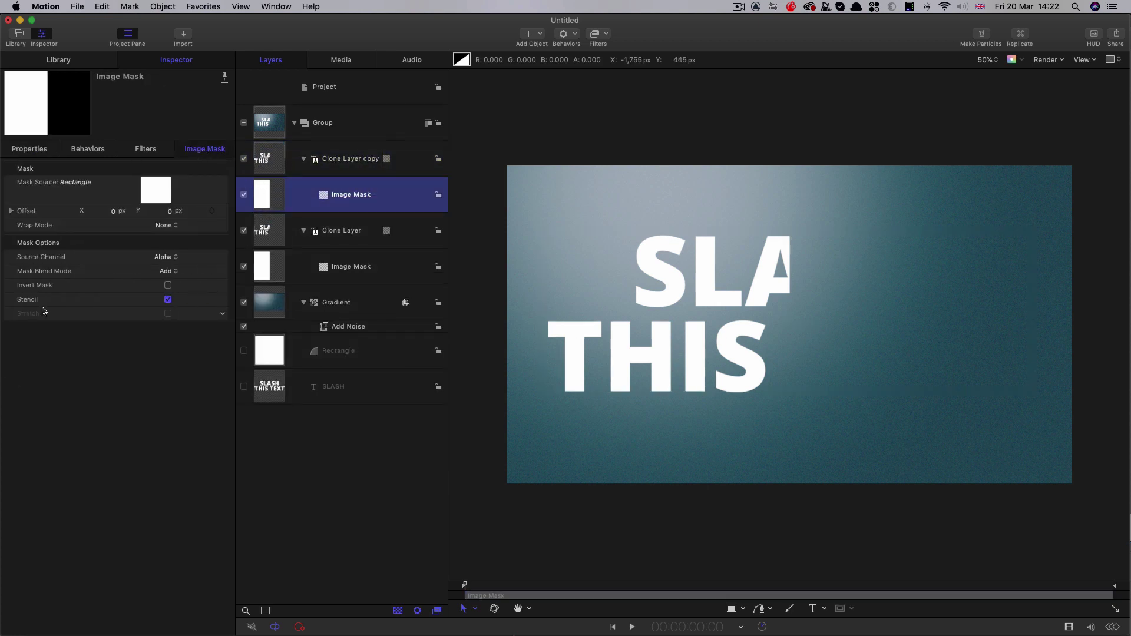
{"action": "left_click", "coordinate": [169, 285]}
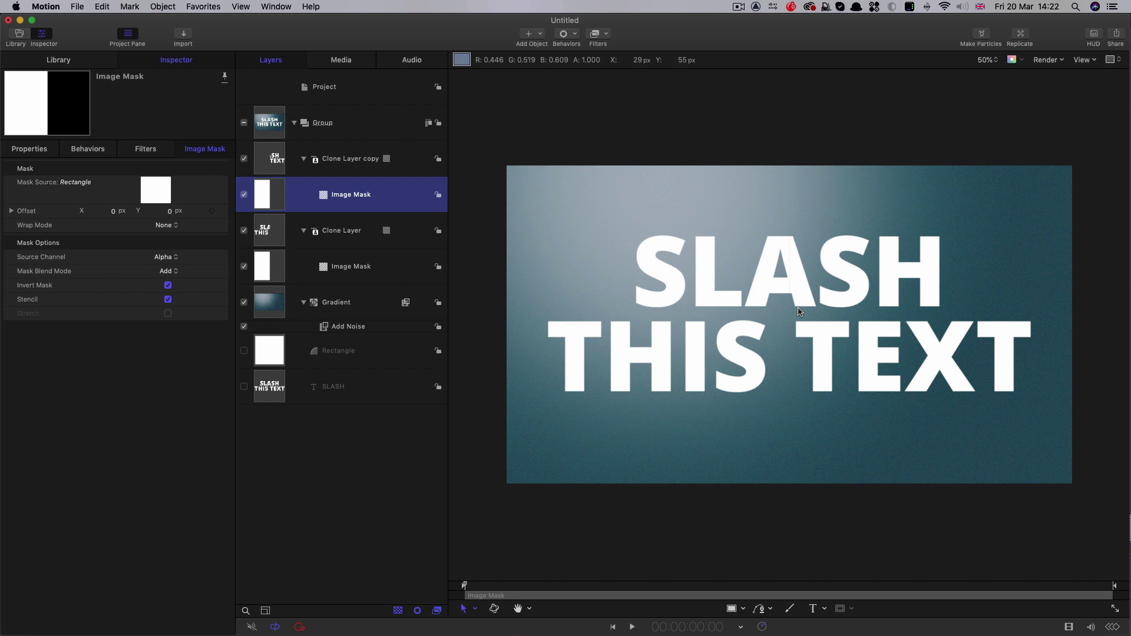
Duplicate the Rectangle layer, move the copy to the top and make it visible.
{"action": "left_click", "coordinate": [270, 350]}
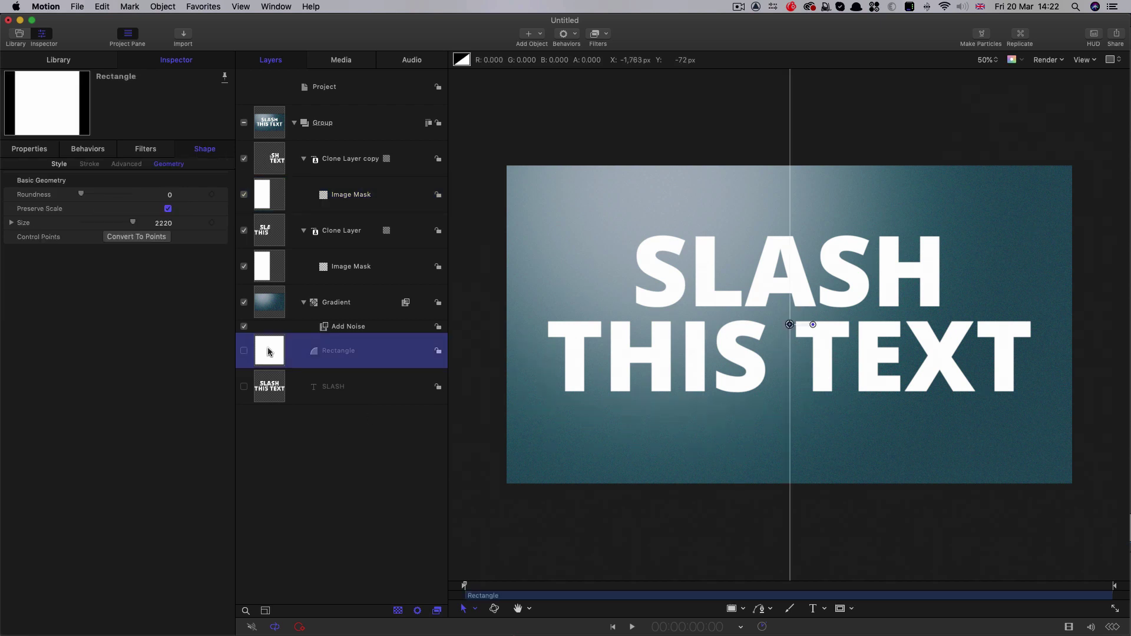
{"action": "right_click", "coordinate": [268, 352]}
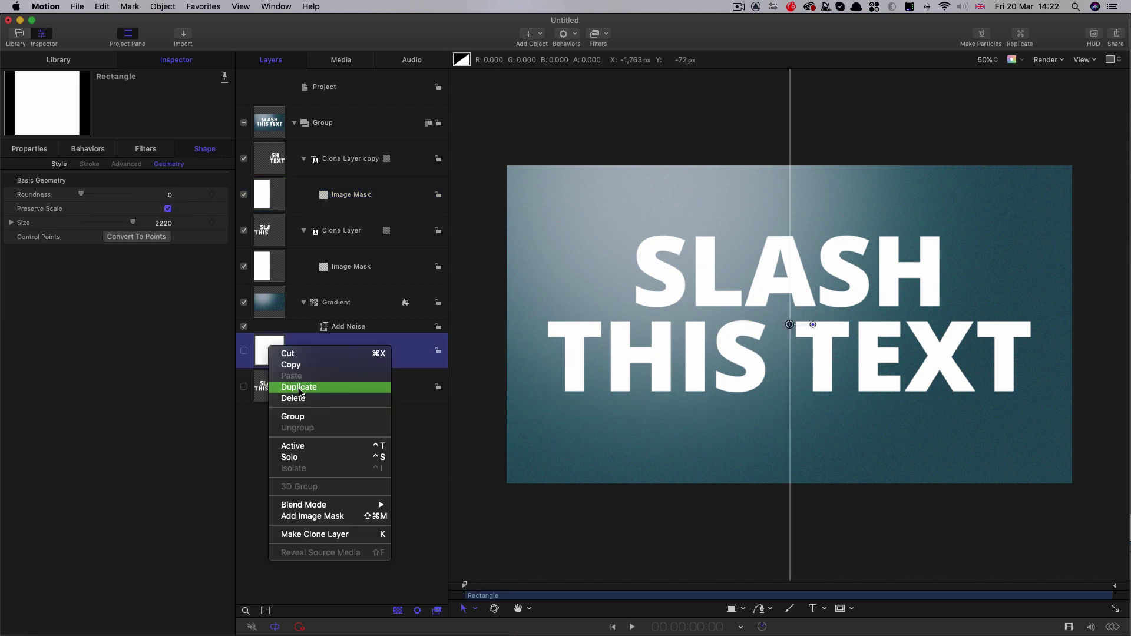
{"action": "left_click", "coordinate": [300, 390]}
{"action": "left_click_drag", "start_coordinate": [267, 356], "coordinate": [282, 139]}
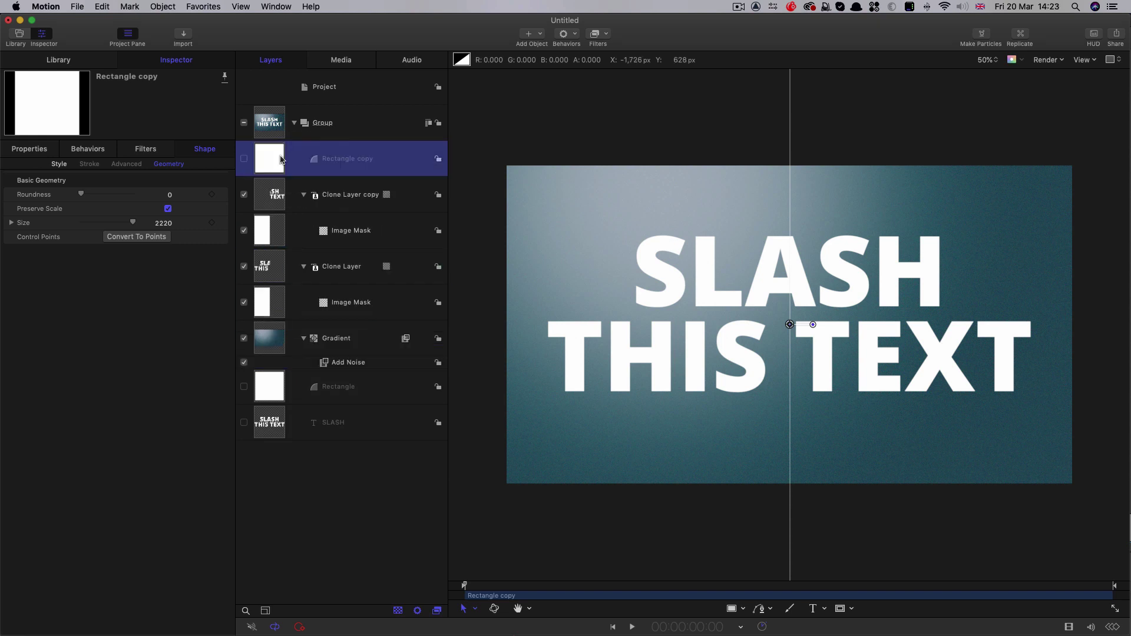
{"action": "left_click", "coordinate": [244, 160]}
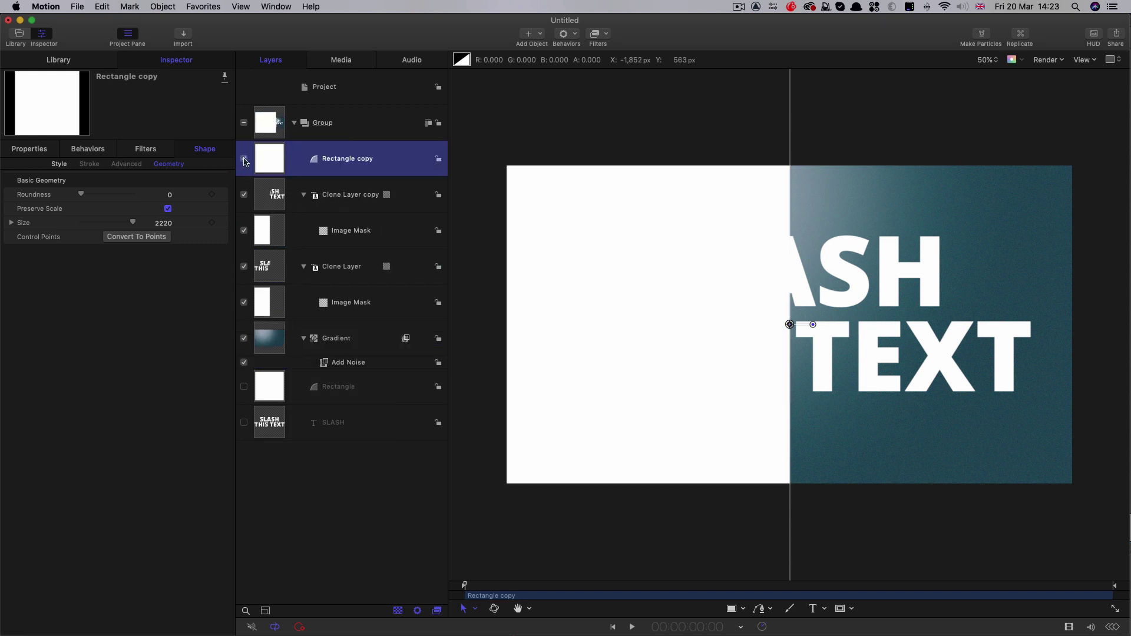
Sample a dark blue fill for the copy and darken it to about 9% brightness navy.
{"action": "left_click", "coordinate": [52, 165]}
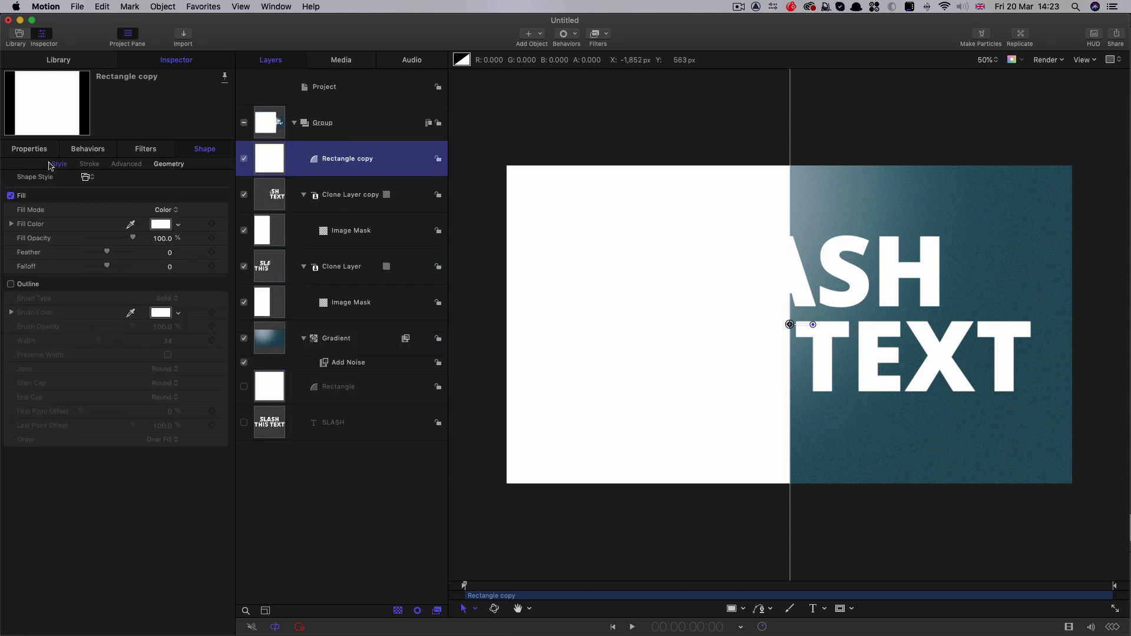
{"action": "left_click", "coordinate": [130, 225]}
{"action": "left_click", "coordinate": [1055, 177]}
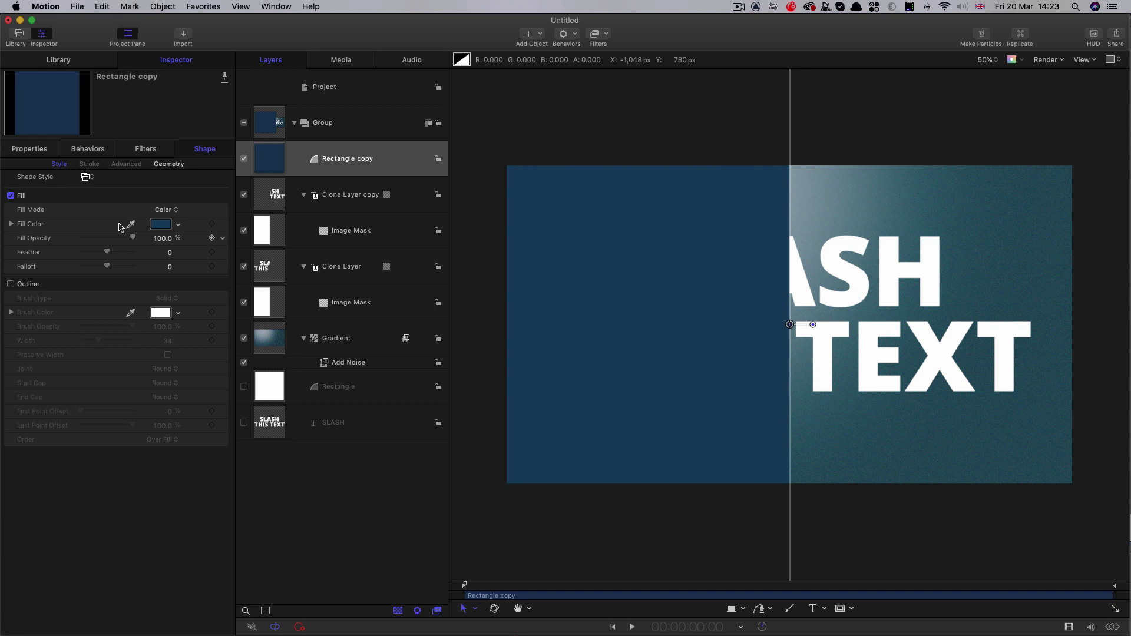
{"action": "left_click", "coordinate": [160, 227]}
{"action": "left_click_drag", "start_coordinate": [317, 377], "coordinate": [284, 384]}
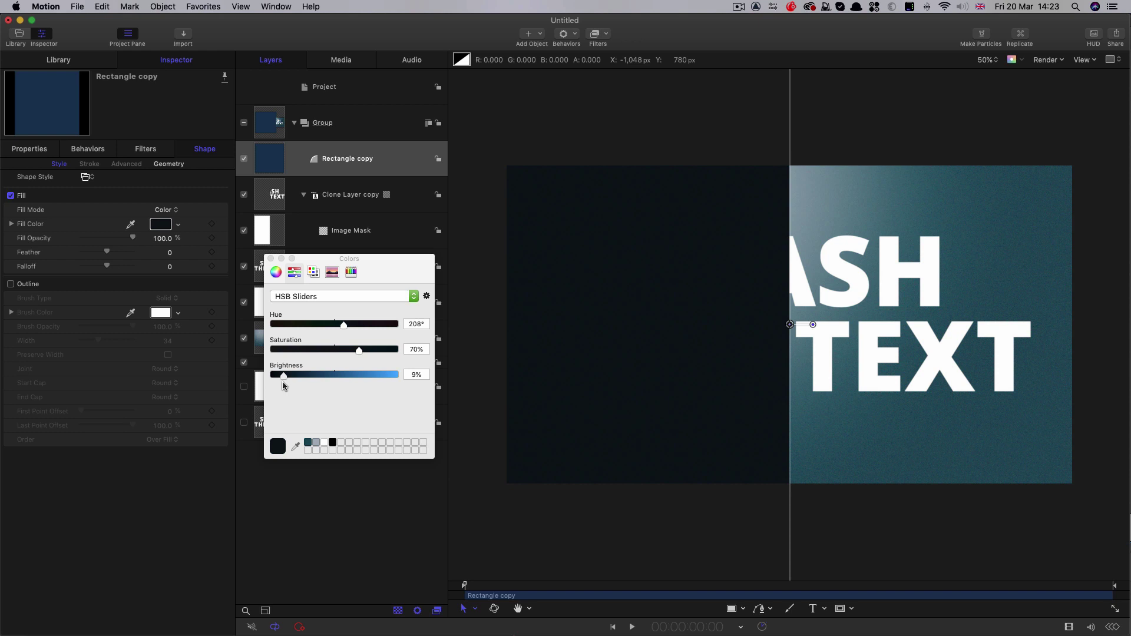
{"action": "left_click", "coordinate": [270, 259]}
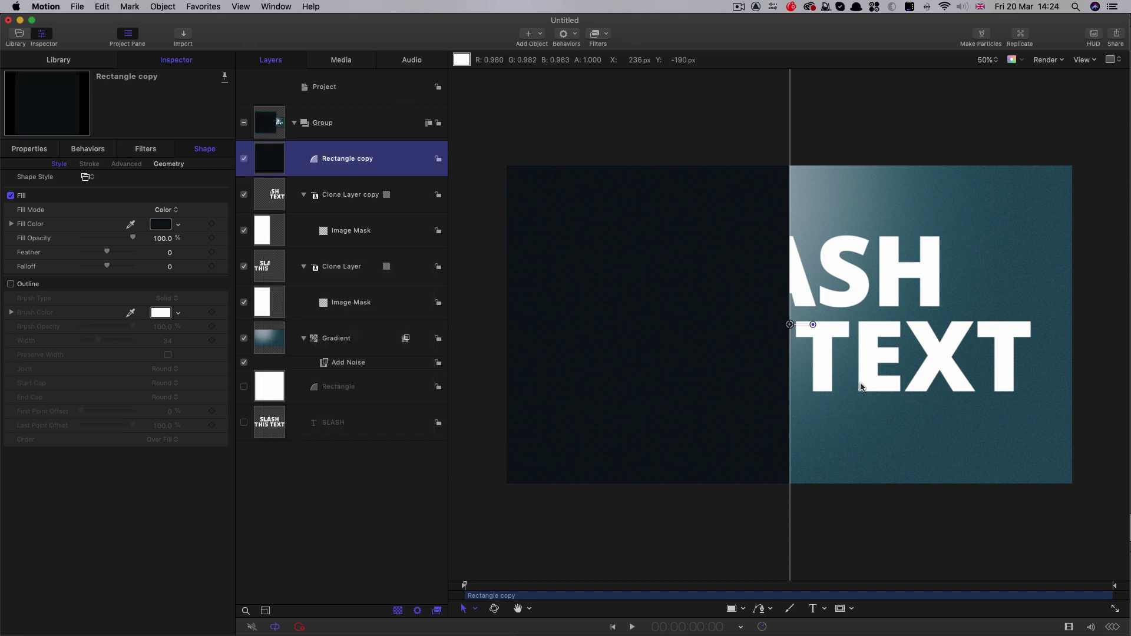
{"action": "left_click", "coordinate": [25, 150]}
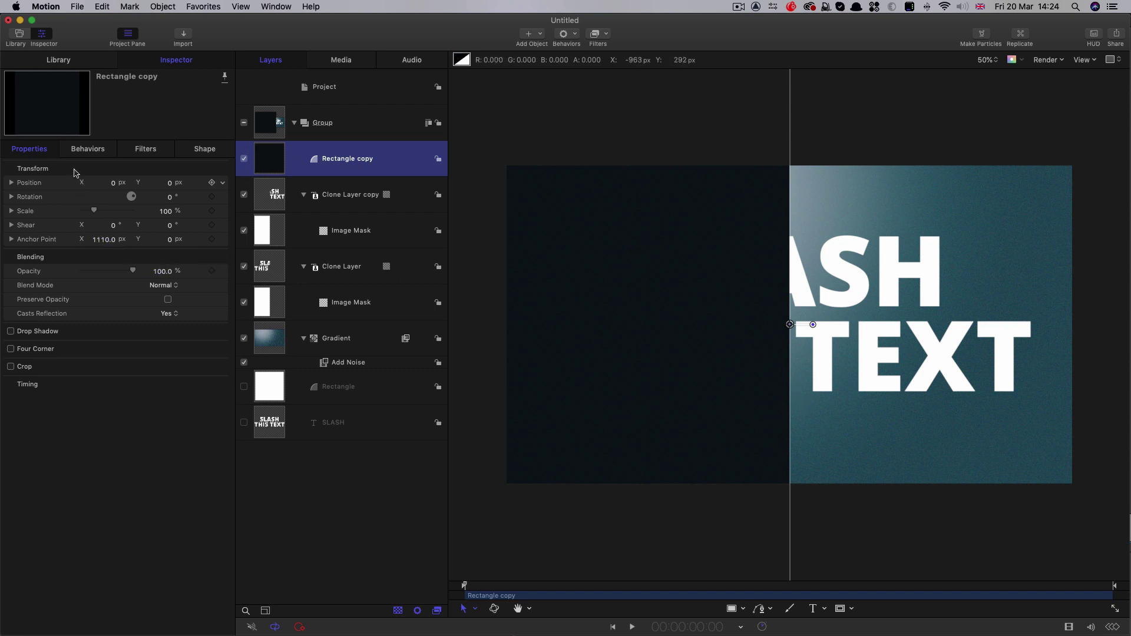
Link the Rectangle copy's Position to the Rectangle layer.
{"action": "left_click", "coordinate": [222, 184]}
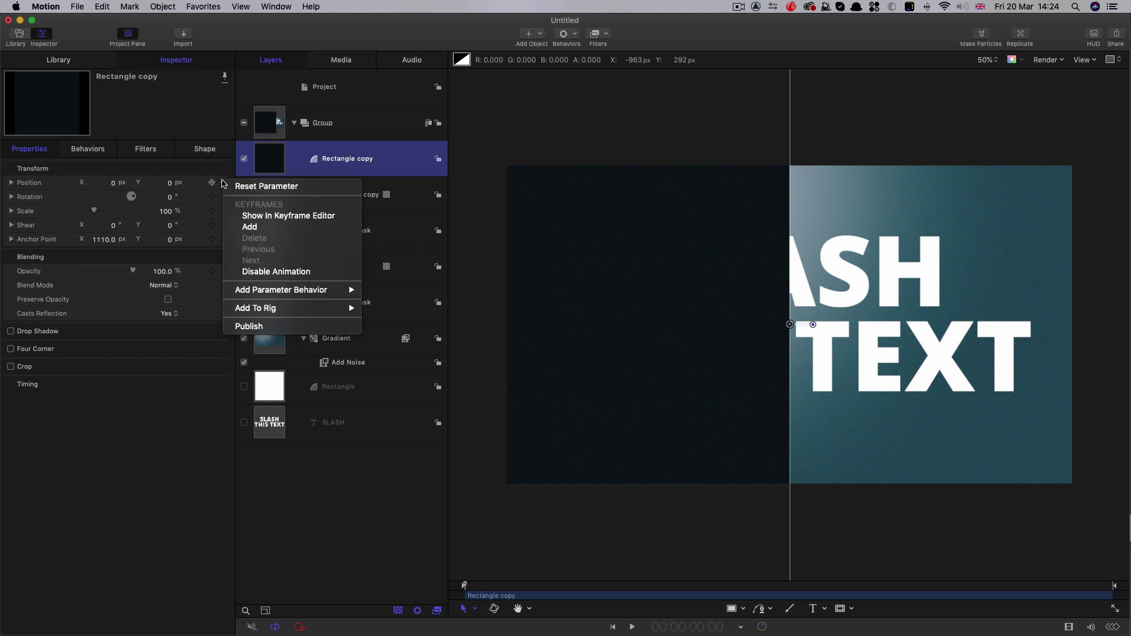
{"action": "mouse_move", "coordinate": [283, 290]}
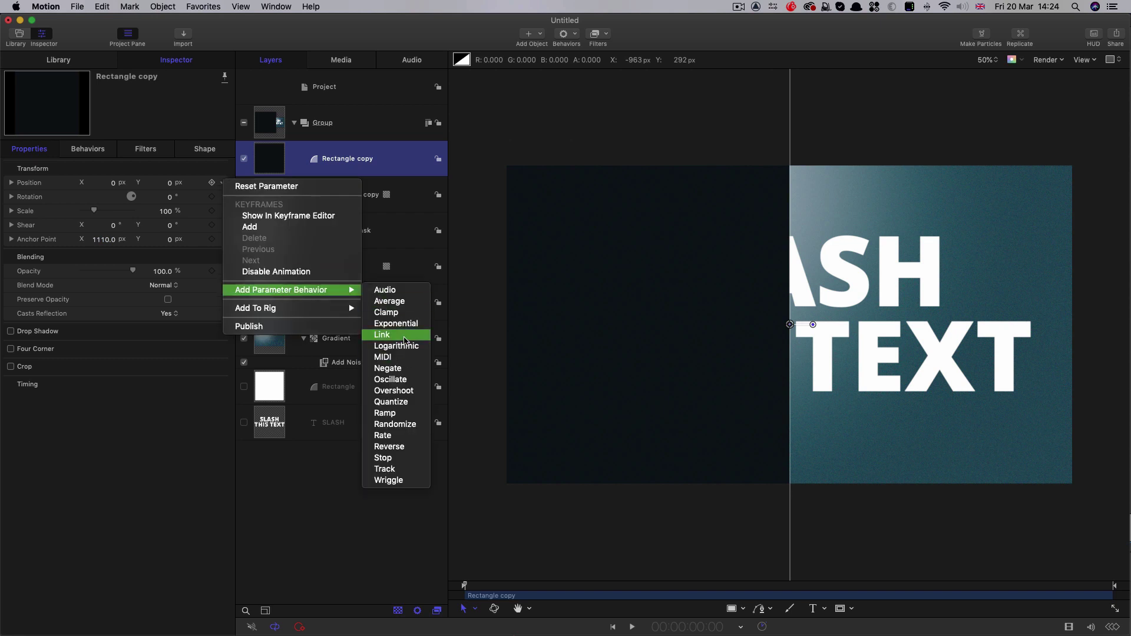
{"action": "left_click", "coordinate": [383, 335]}
{"action": "left_click_drag", "start_coordinate": [148, 191], "coordinate": [158, 195]}
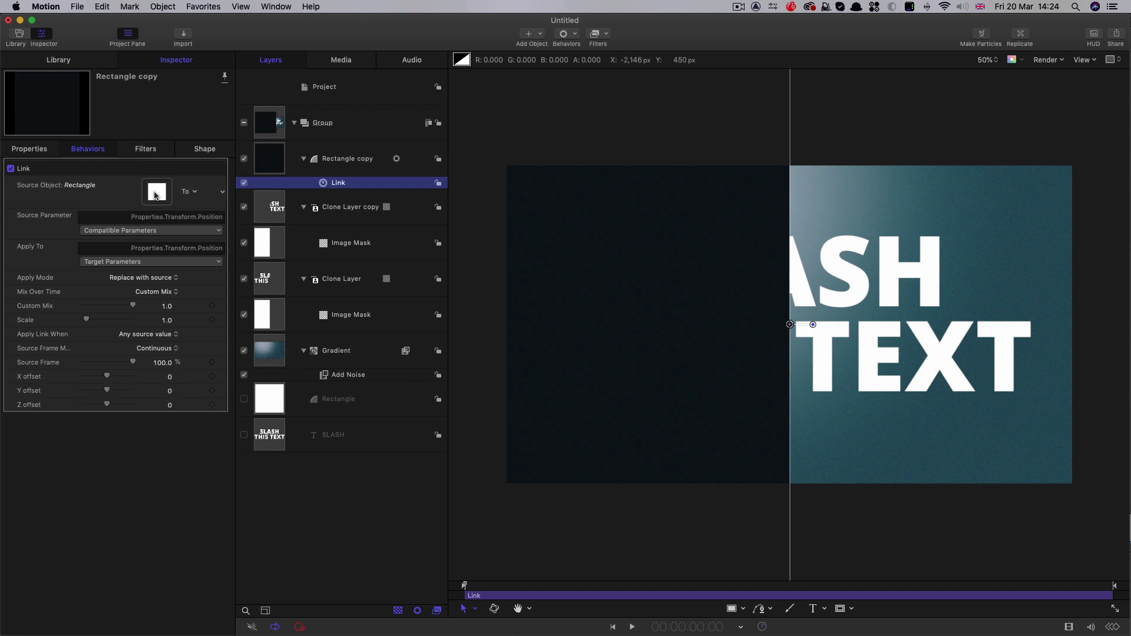
{"action": "left_click", "coordinate": [276, 160]}
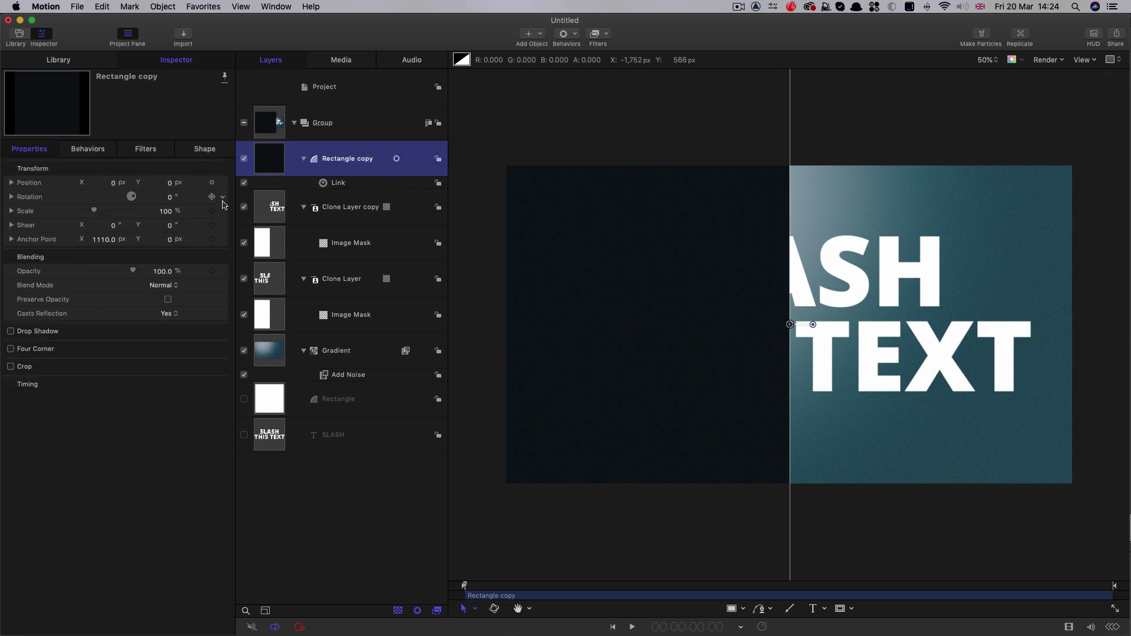
Link the Rectangle copy's Rotation to the Rectangle layer.
{"action": "left_click", "coordinate": [224, 198]}
{"action": "mouse_move", "coordinate": [282, 304]}
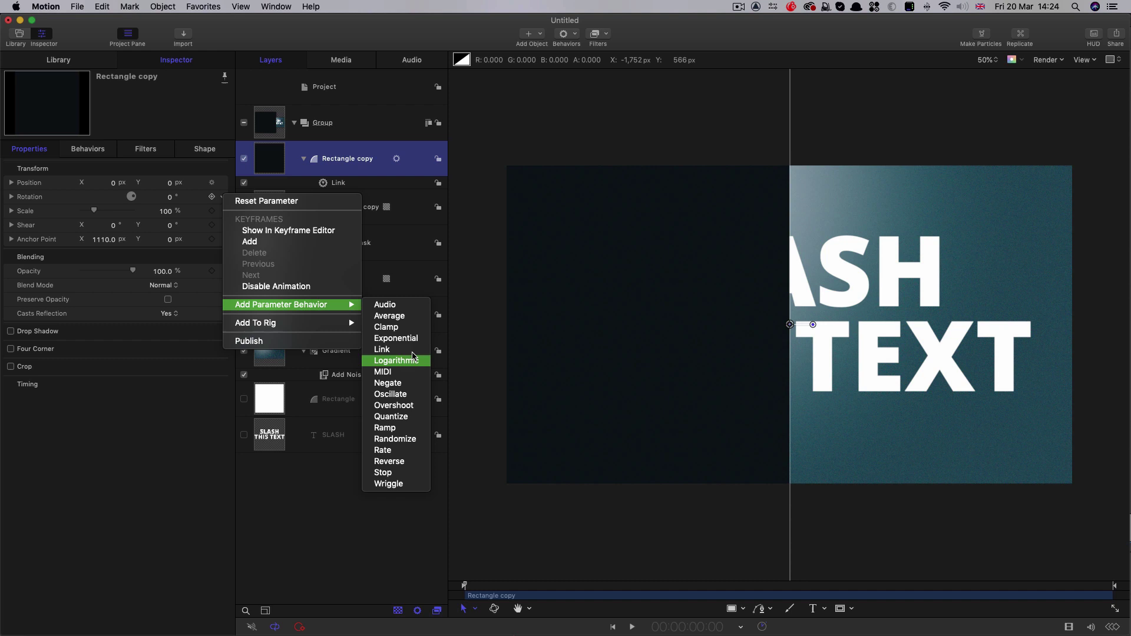
{"action": "left_click", "coordinate": [383, 349]}
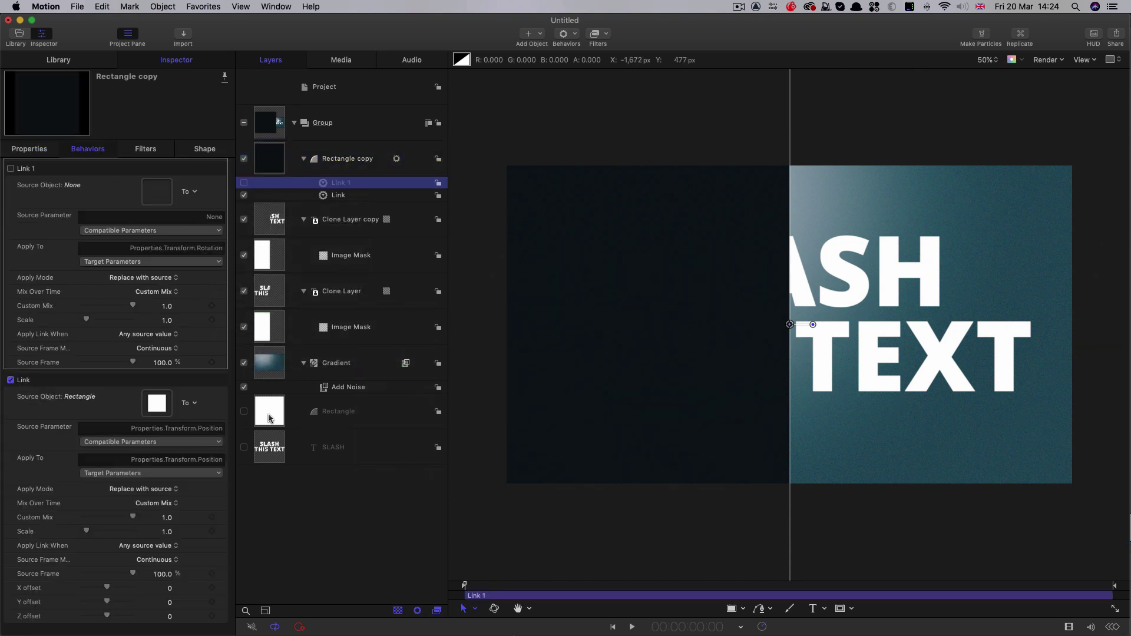
{"action": "left_click_drag", "start_coordinate": [266, 418], "coordinate": [154, 196]}
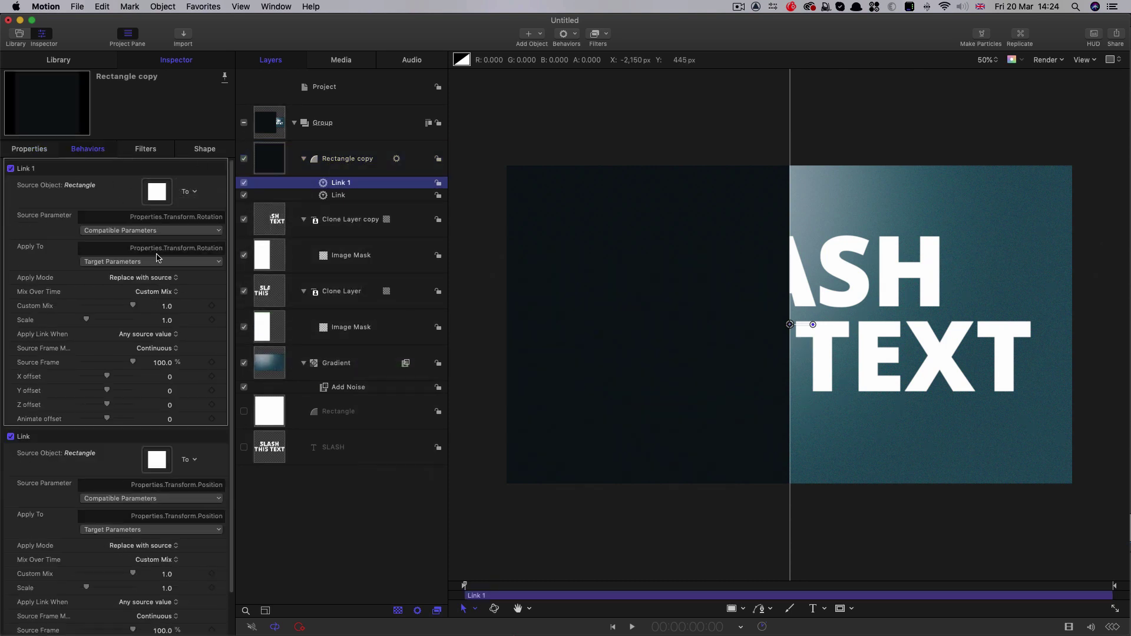
{"action": "left_click", "coordinate": [270, 160]}
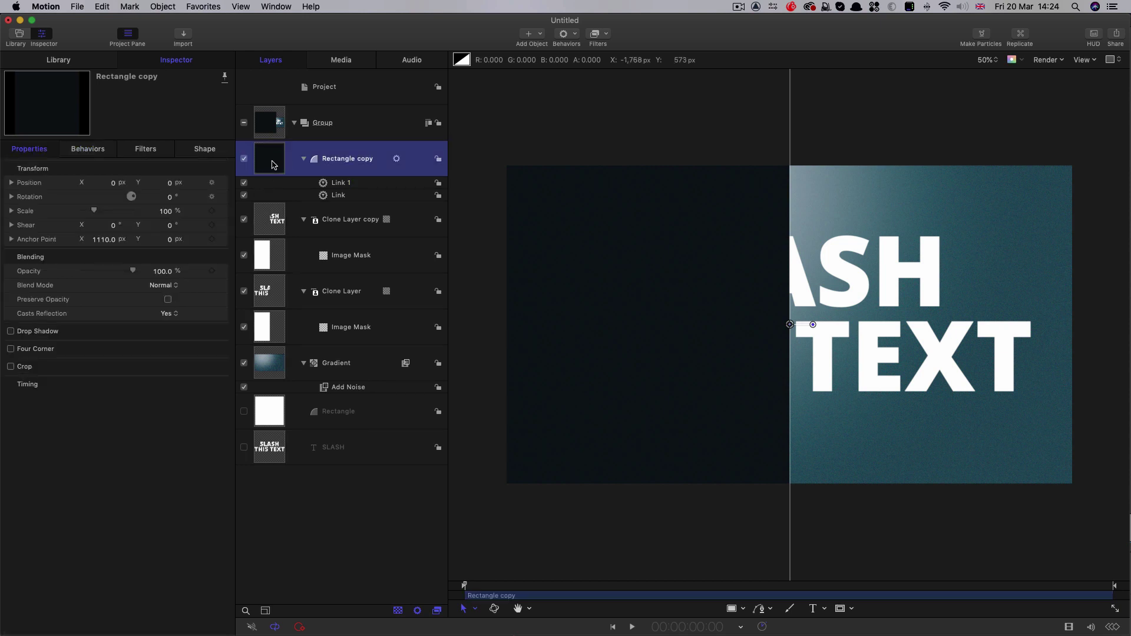
Add a Gaussian Blur to the Rectangle copy with Amount 64 and Vertical 0.
{"action": "left_click", "coordinate": [609, 33]}
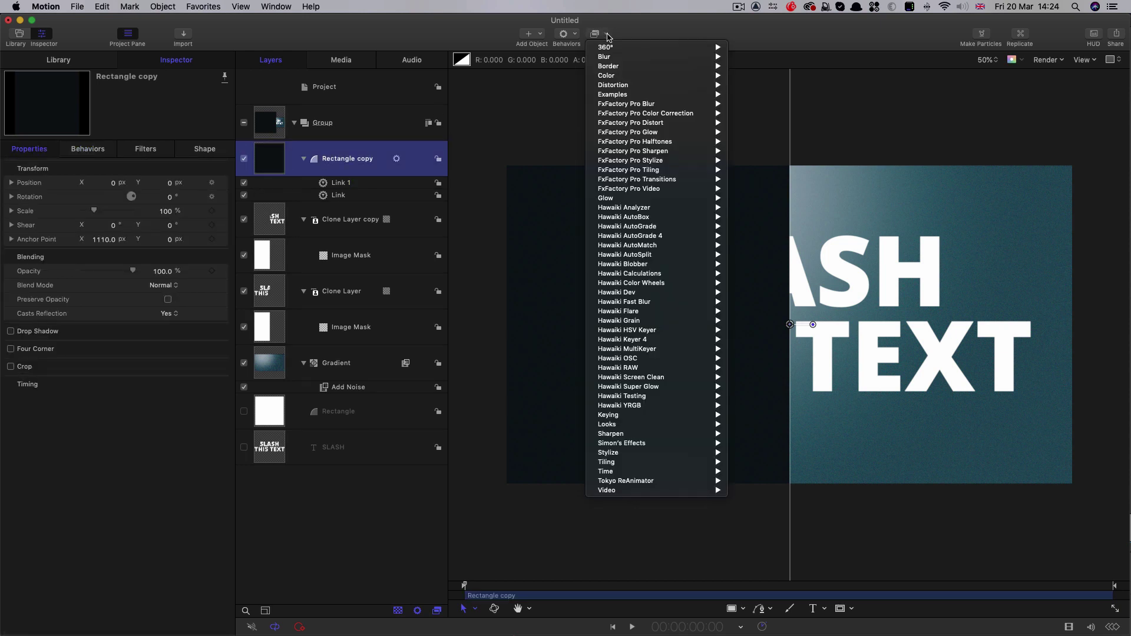
{"action": "mouse_move", "coordinate": [611, 59]}
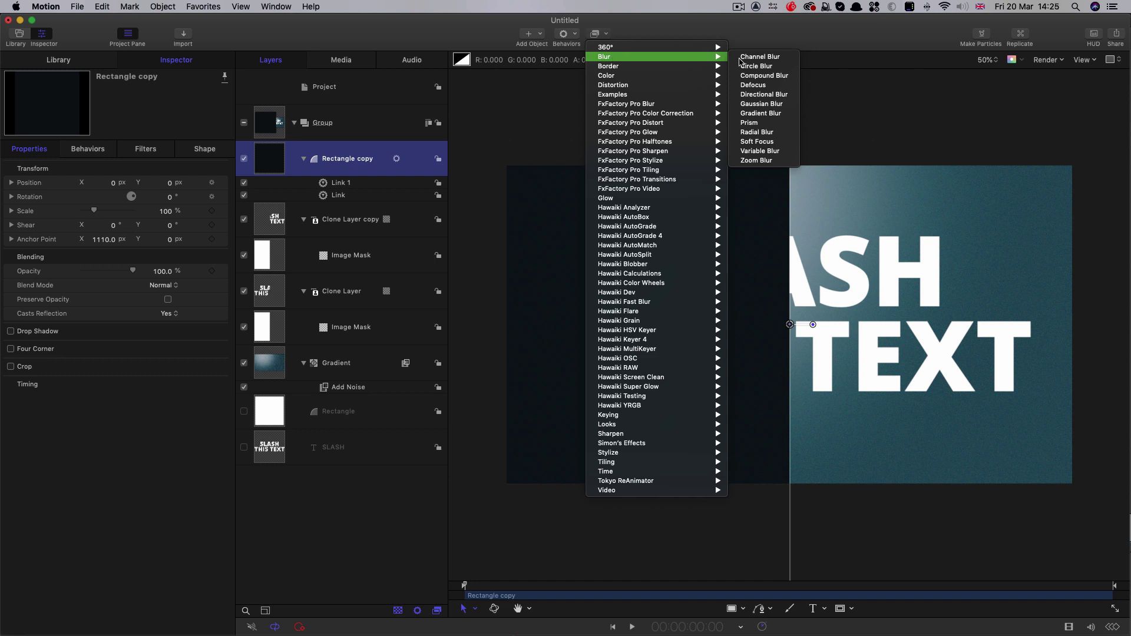
{"action": "left_click", "coordinate": [762, 104]}
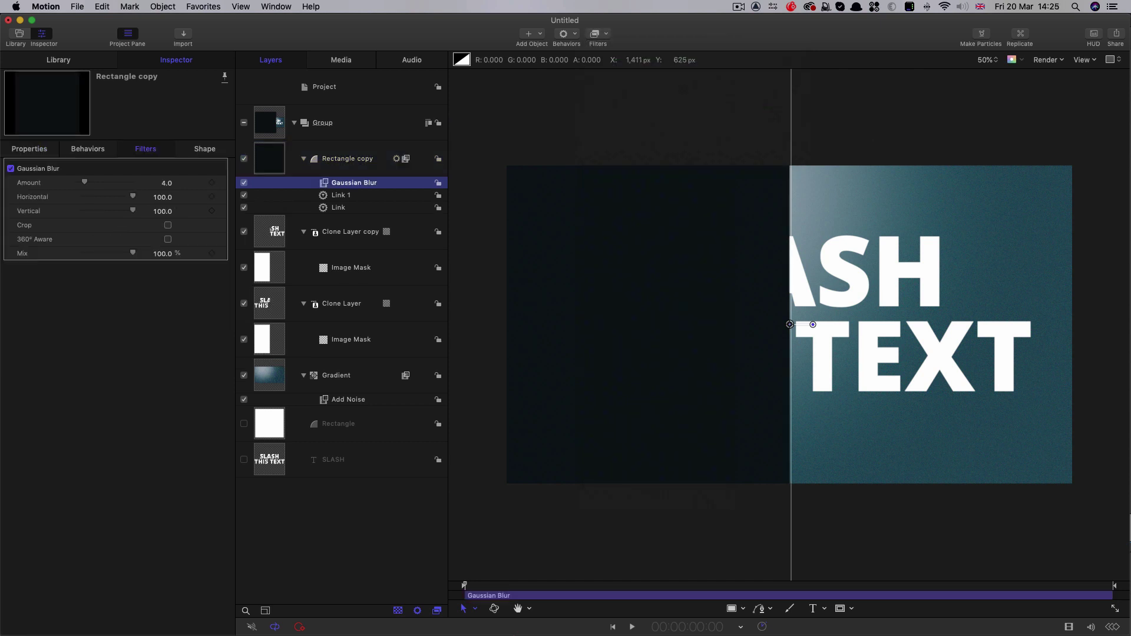
{"action": "left_click_drag", "start_coordinate": [85, 183], "coordinate": [369, 202]}
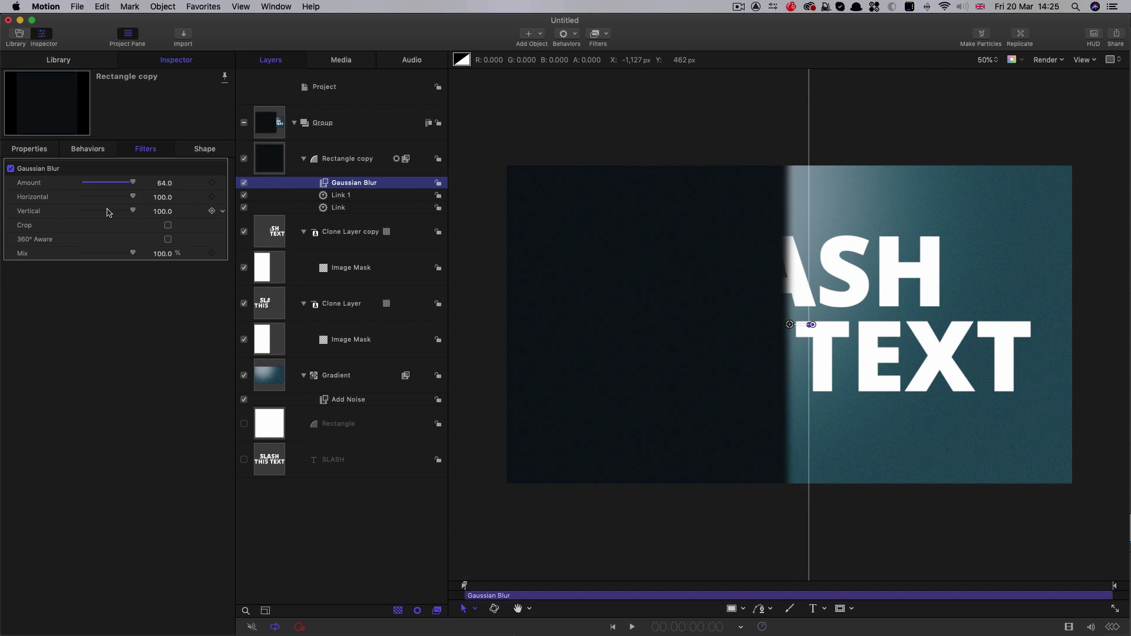
{"action": "left_click_drag", "start_coordinate": [134, 213], "coordinate": [8, 204]}
Mask the Rectangle copy with the inverted Rectangle, then tilt the Rectangle to about -17°.
{"action": "left_click", "coordinate": [275, 161]}
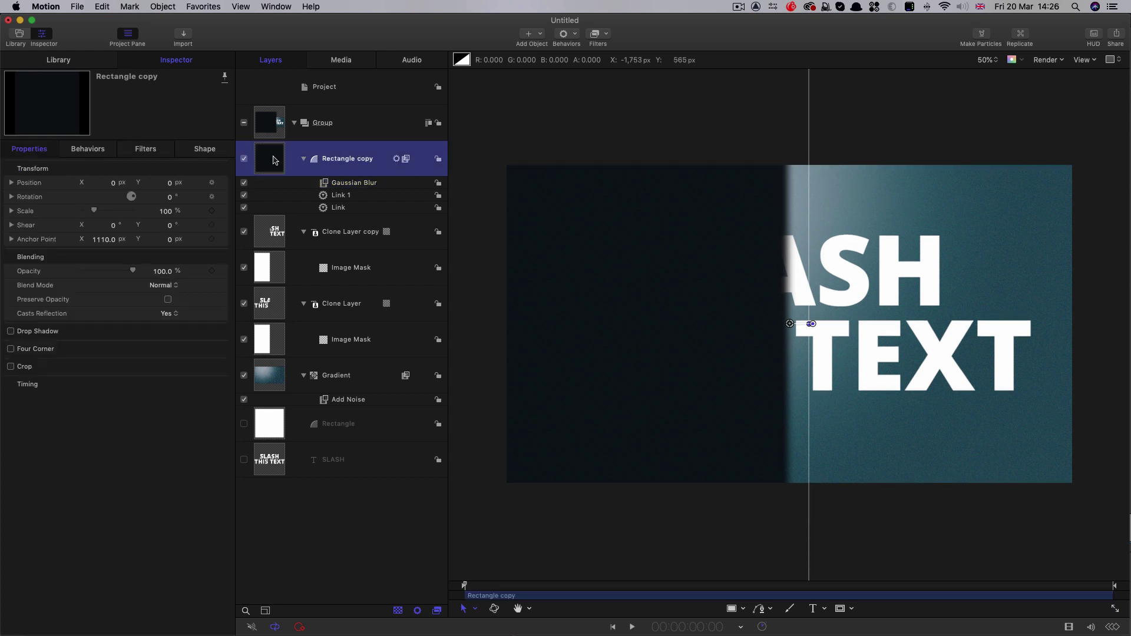
{"action": "right_click", "coordinate": [264, 155]}
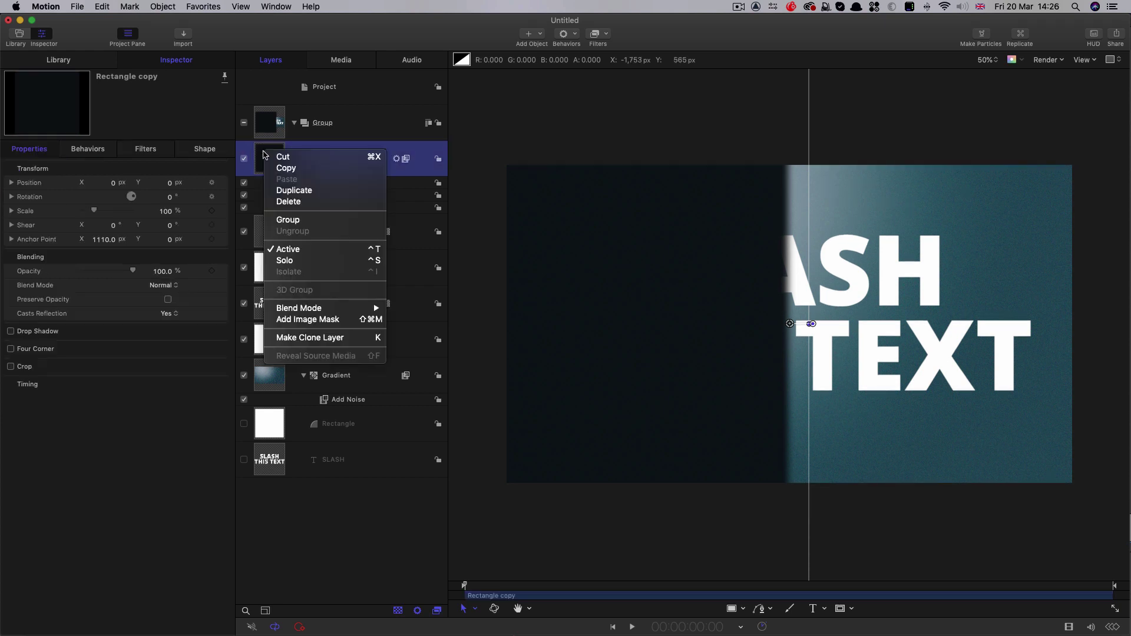
{"action": "left_click", "coordinate": [313, 319]}
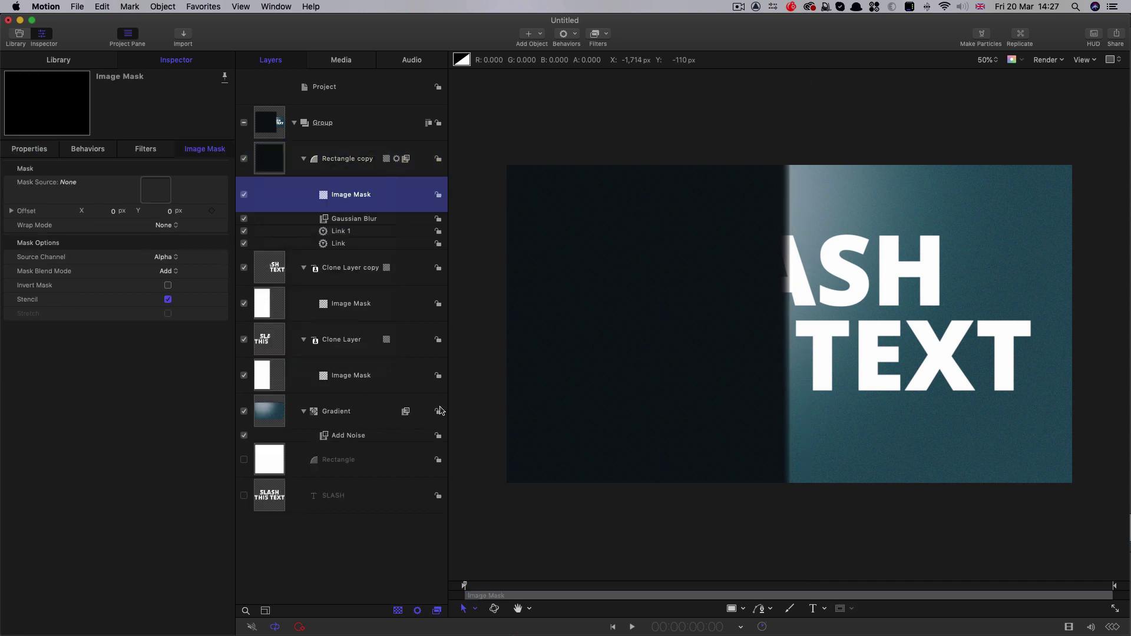
{"action": "left_click_drag", "start_coordinate": [273, 464], "coordinate": [156, 189]}
{"action": "left_click", "coordinate": [168, 285]}
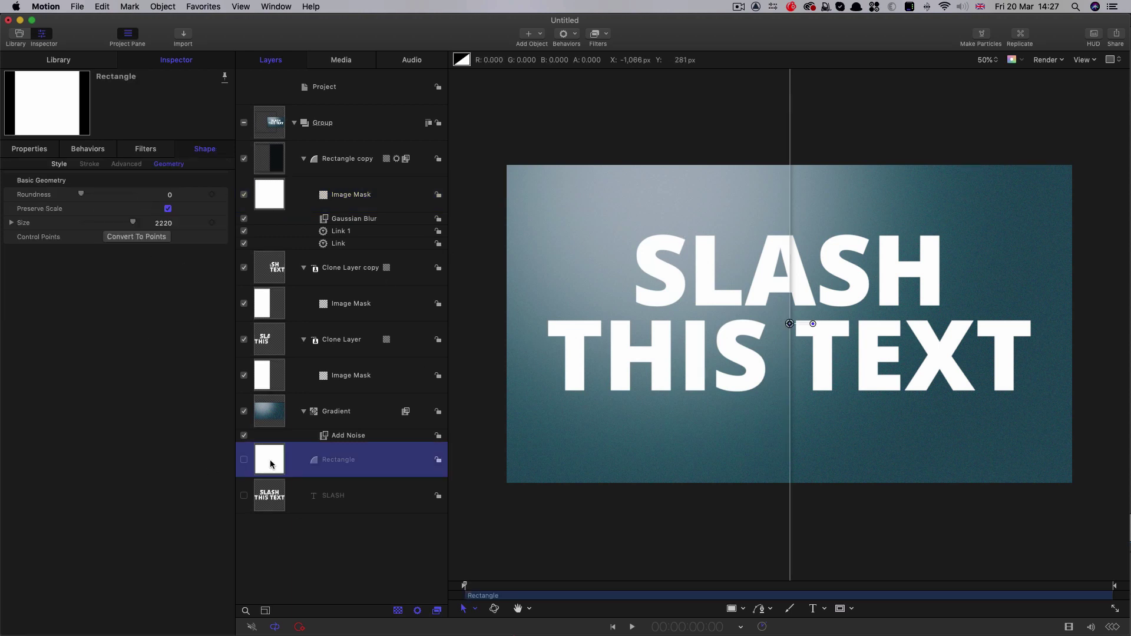
{"action": "left_click_drag", "start_coordinate": [813, 323], "coordinate": [813, 334]}
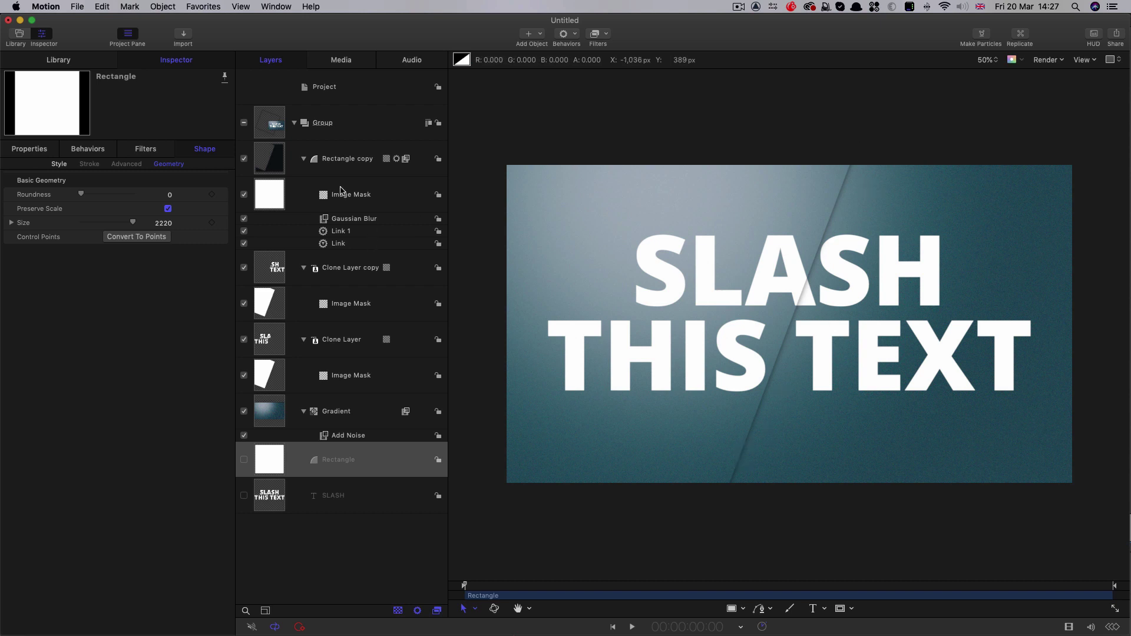
Rename the Rectangle copy layer to 'Shadow'.
{"action": "left_click", "coordinate": [272, 160]}
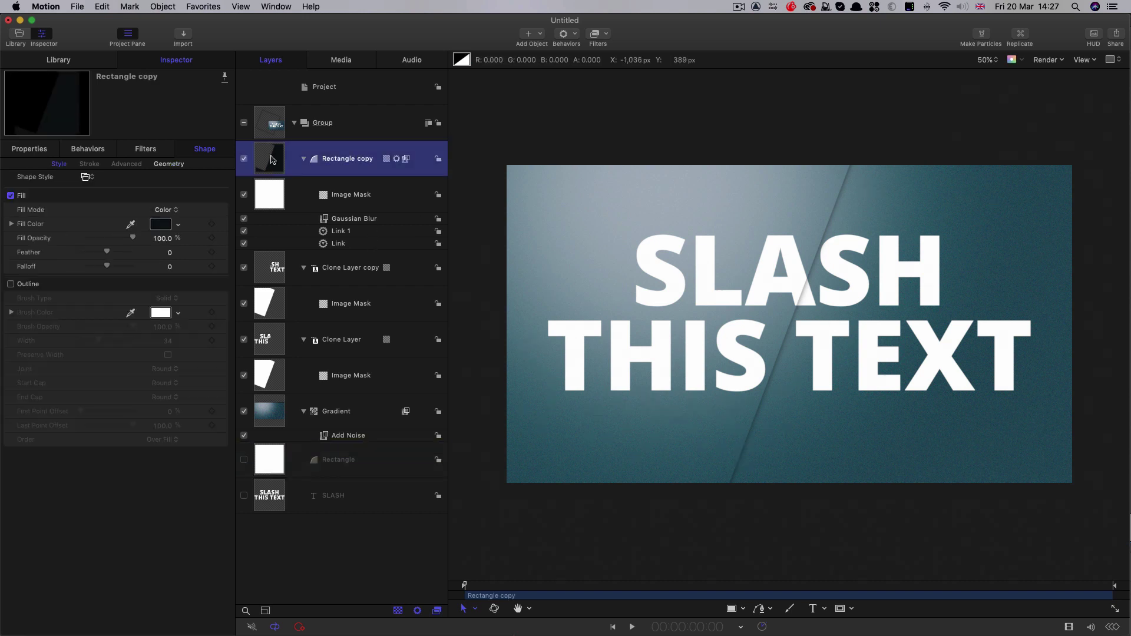
{"action": "double_click", "coordinate": [343, 160]}
{"action": "left_click_drag", "start_coordinate": [375, 157], "coordinate": [241, 155]}
{"action": "type", "text": "Shadow"}
{"action": "key", "text": "Return"}
Add a Fisheye filter to Shadow with centre X 1000, Amount 10, Radius 0.2; zoom to 66%.
{"action": "left_click", "coordinate": [605, 37]}
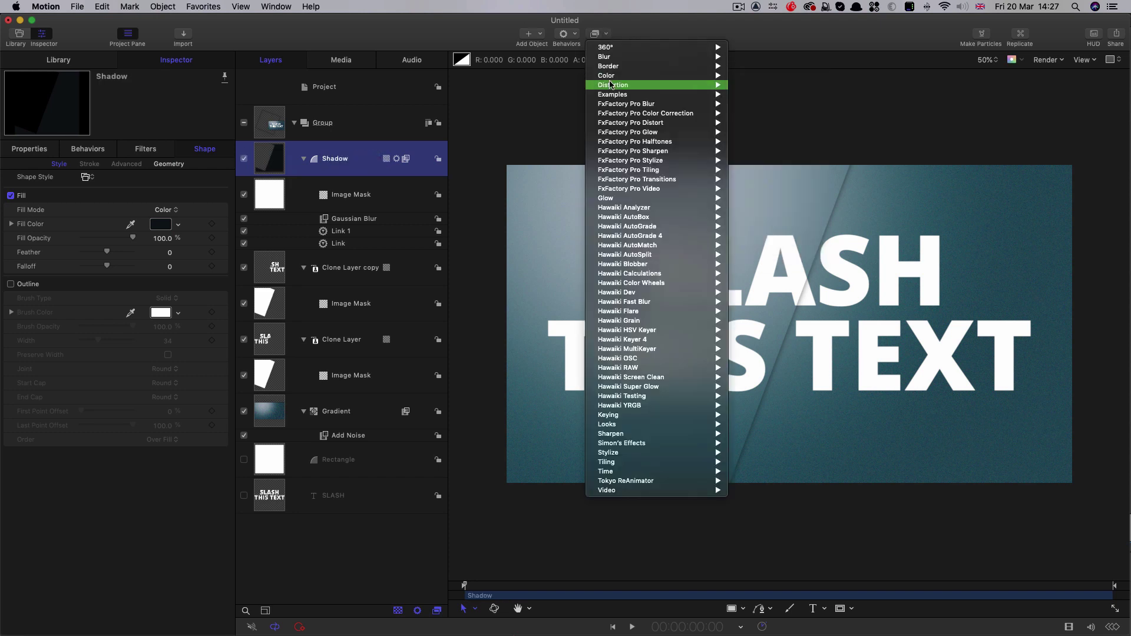
{"action": "mouse_move", "coordinate": [699, 88]}
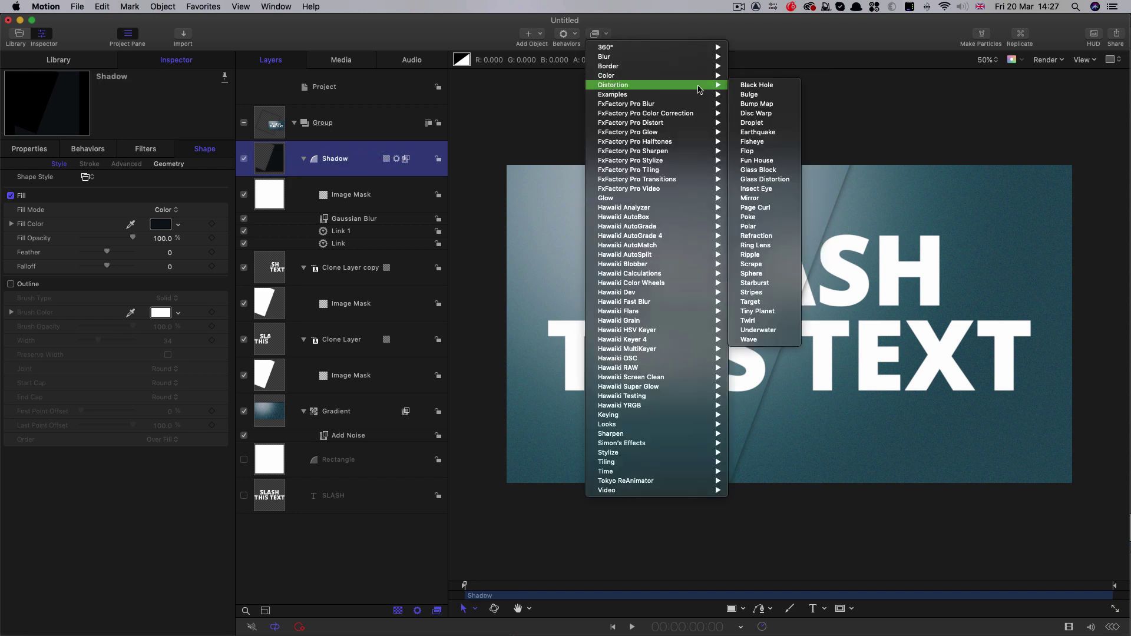
{"action": "left_click", "coordinate": [753, 141]}
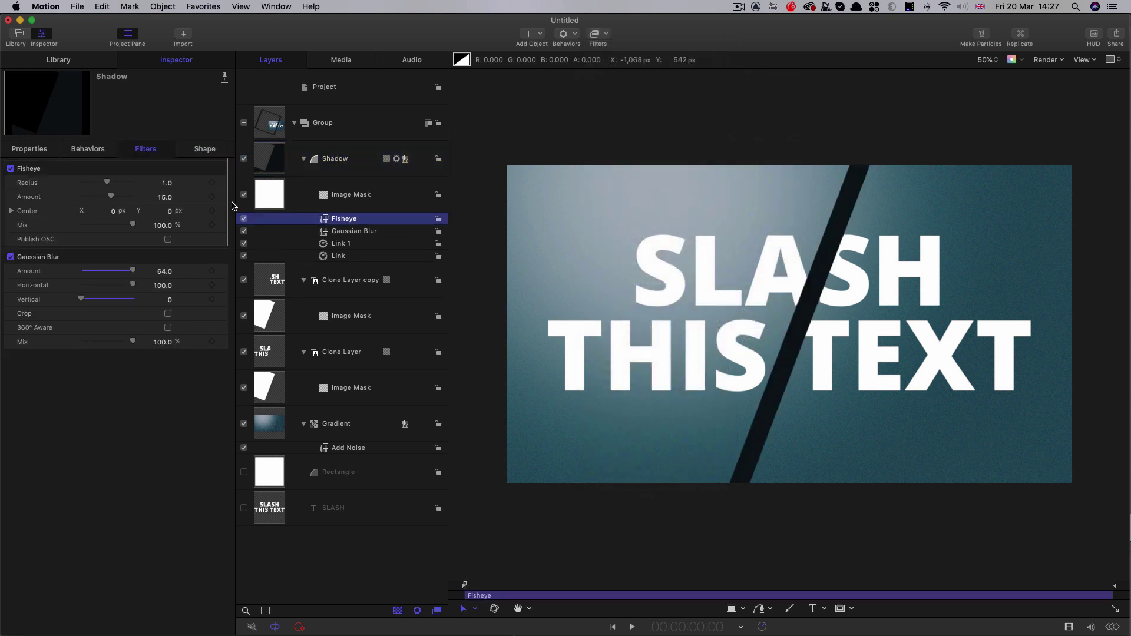
{"action": "left_click", "coordinate": [113, 211]}
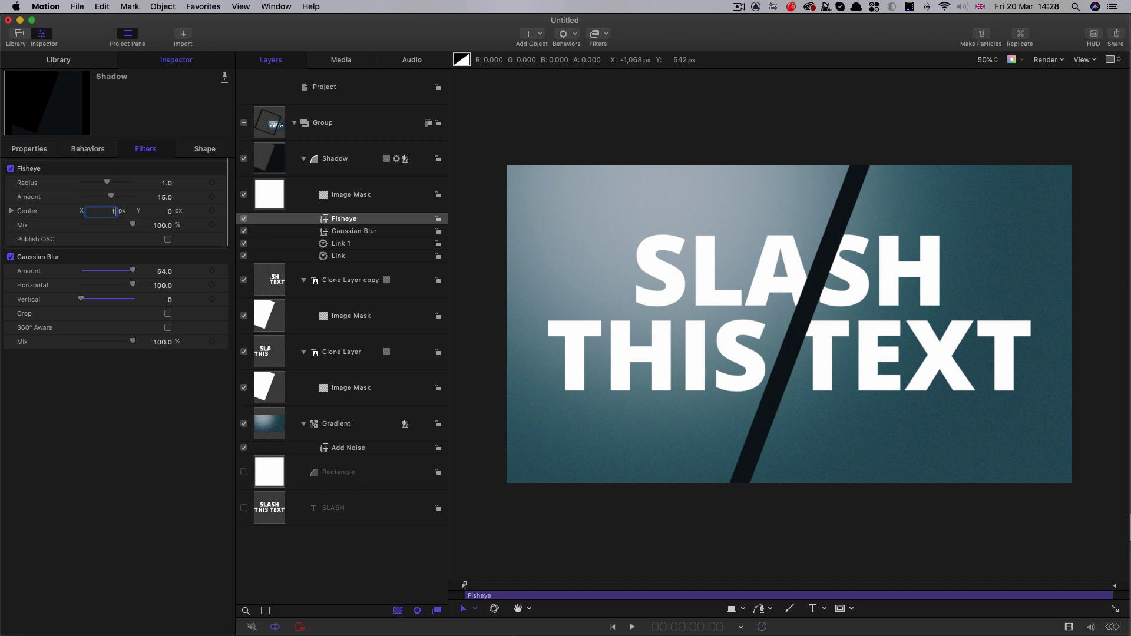
{"action": "key", "text": "Return"}
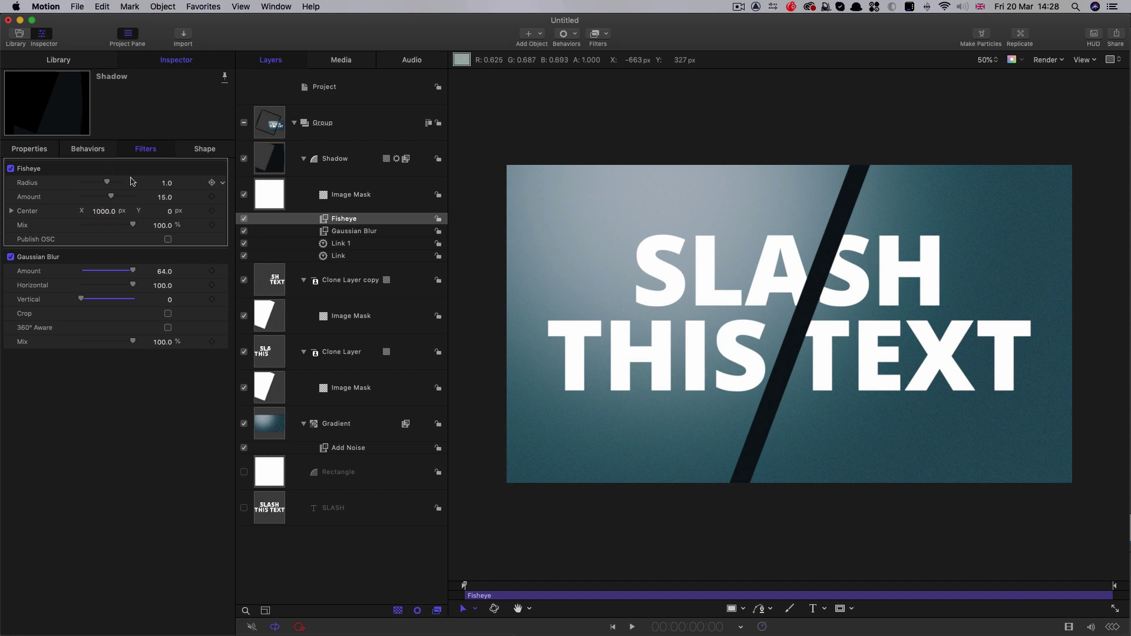
{"action": "left_click", "coordinate": [162, 197]}
{"action": "type", "text": "10"}
{"action": "key", "text": "Return"}
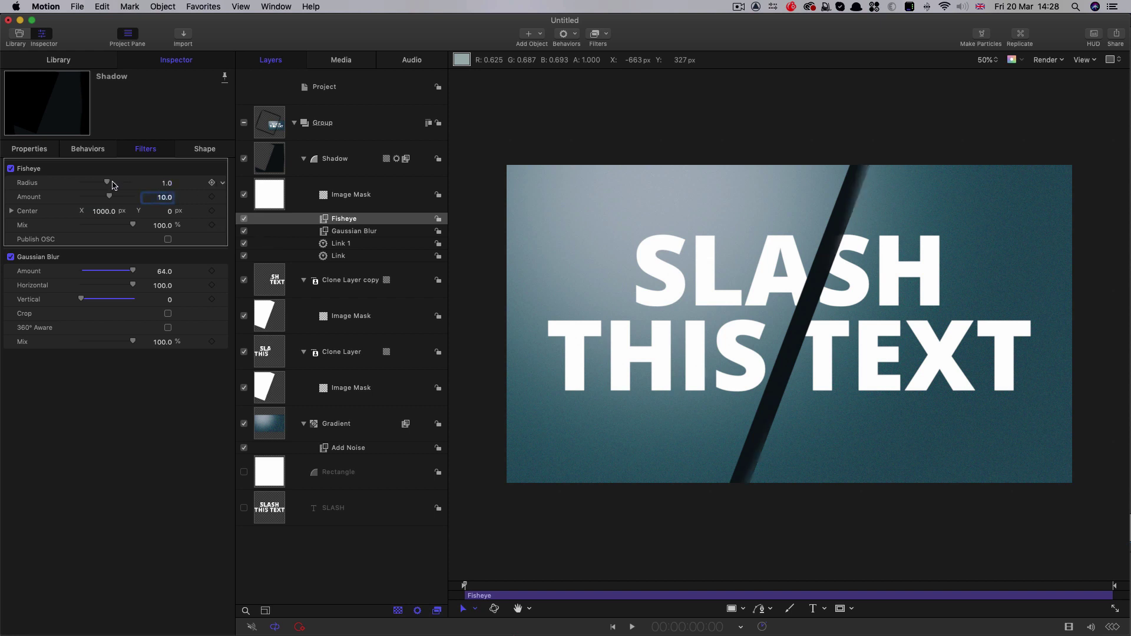
{"action": "left_click_drag", "start_coordinate": [109, 184], "coordinate": [88, 187]}
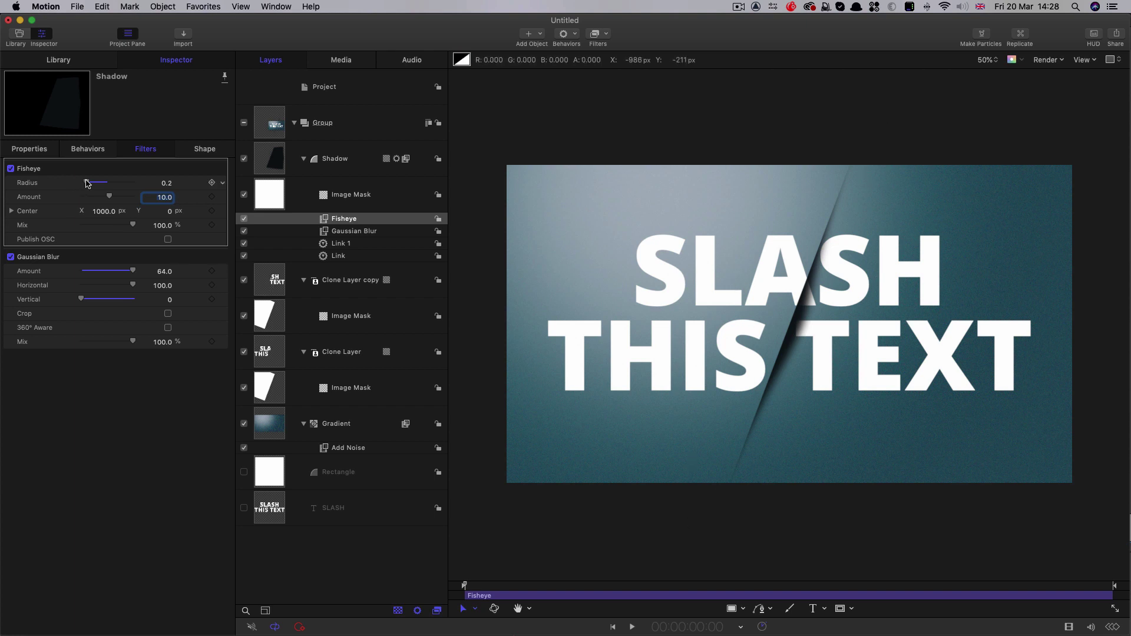
{"action": "mouse_move", "coordinate": [86, 184]}
{"action": "left_mouse_down"}
{"action": "mouse_move", "coordinate": [69, 186]}
{"action": "mouse_move", "coordinate": [86, 185]}
{"action": "left_mouse_up"}
{"action": "key", "text": "super+equal"}
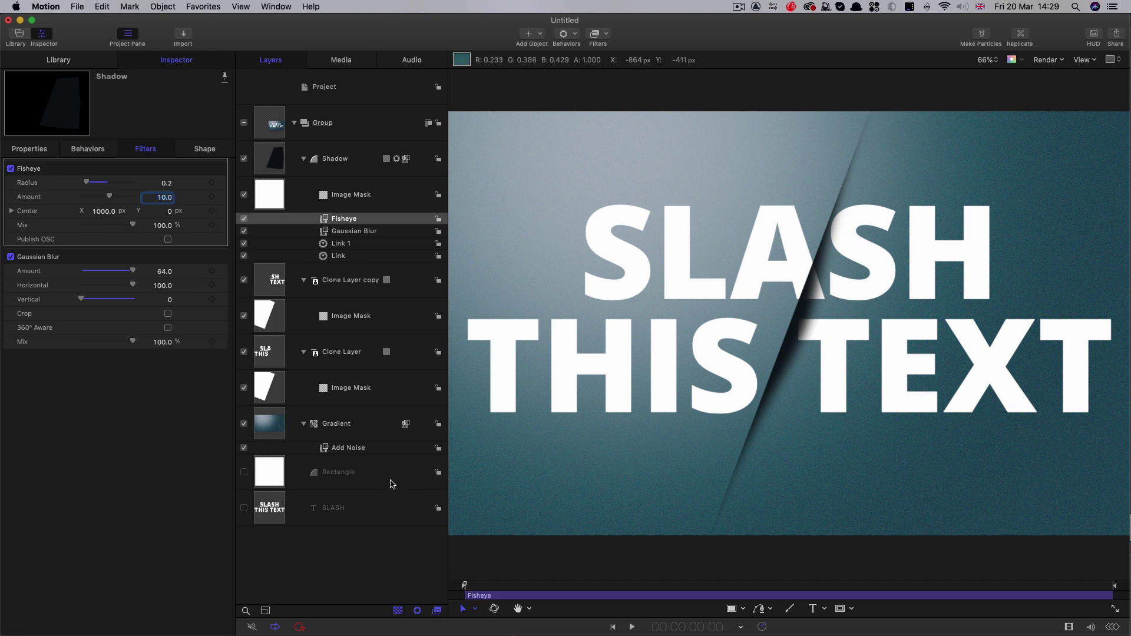
Add a Crystallize filter to the Rectangle with Speed 0 and Size 20.
{"action": "left_click", "coordinate": [269, 476]}
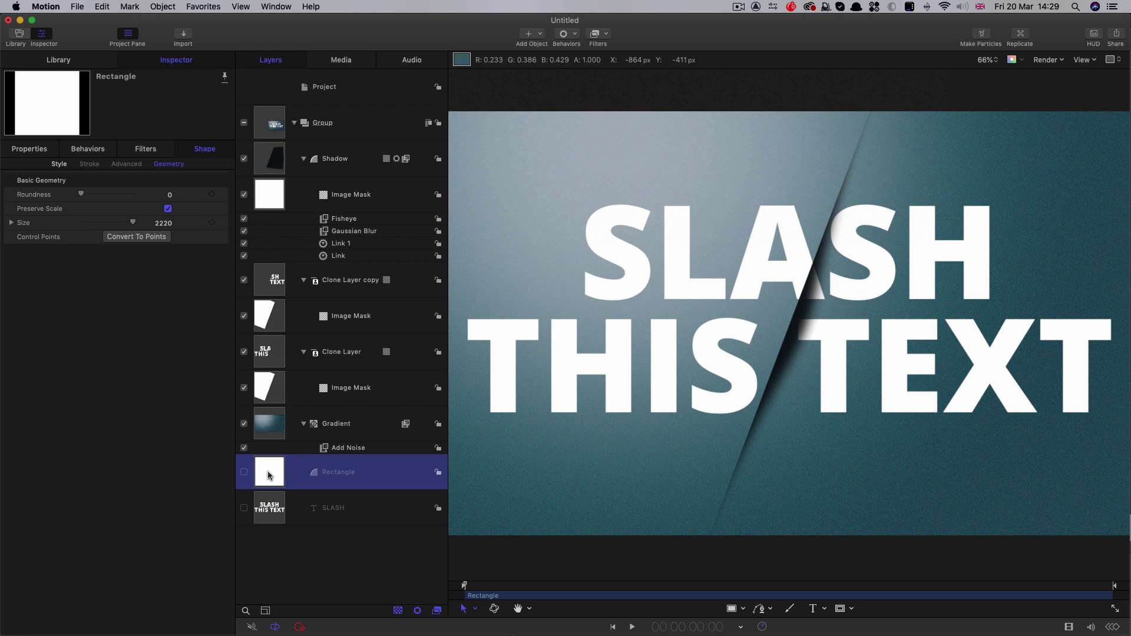
{"action": "left_click", "coordinate": [603, 34]}
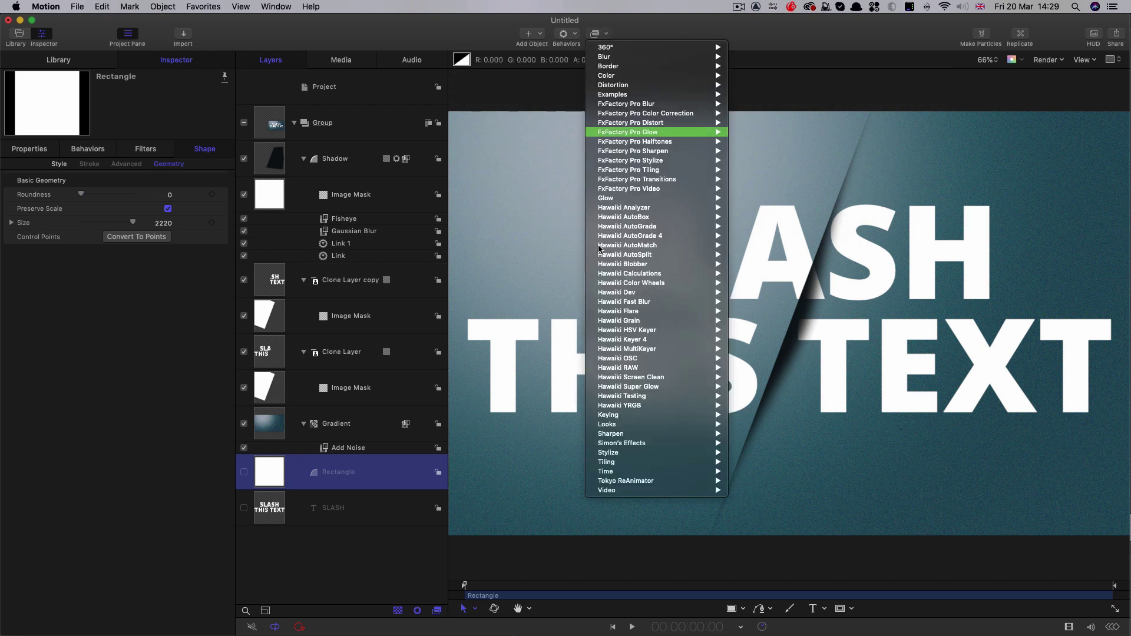
{"action": "mouse_move", "coordinate": [607, 456]}
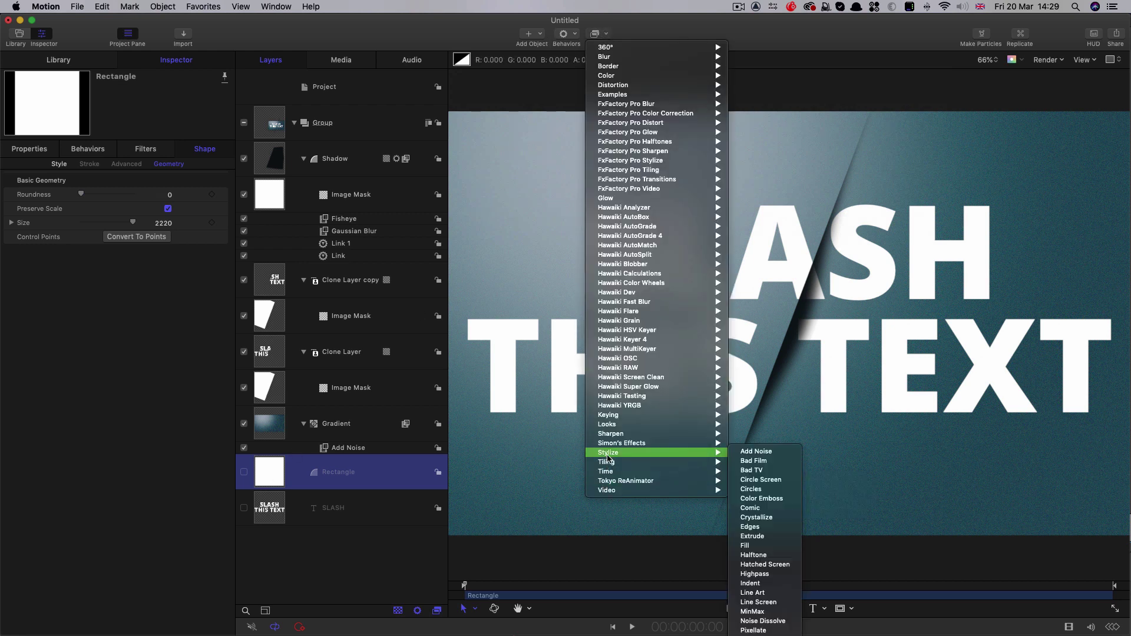
{"action": "left_click", "coordinate": [767, 521]}
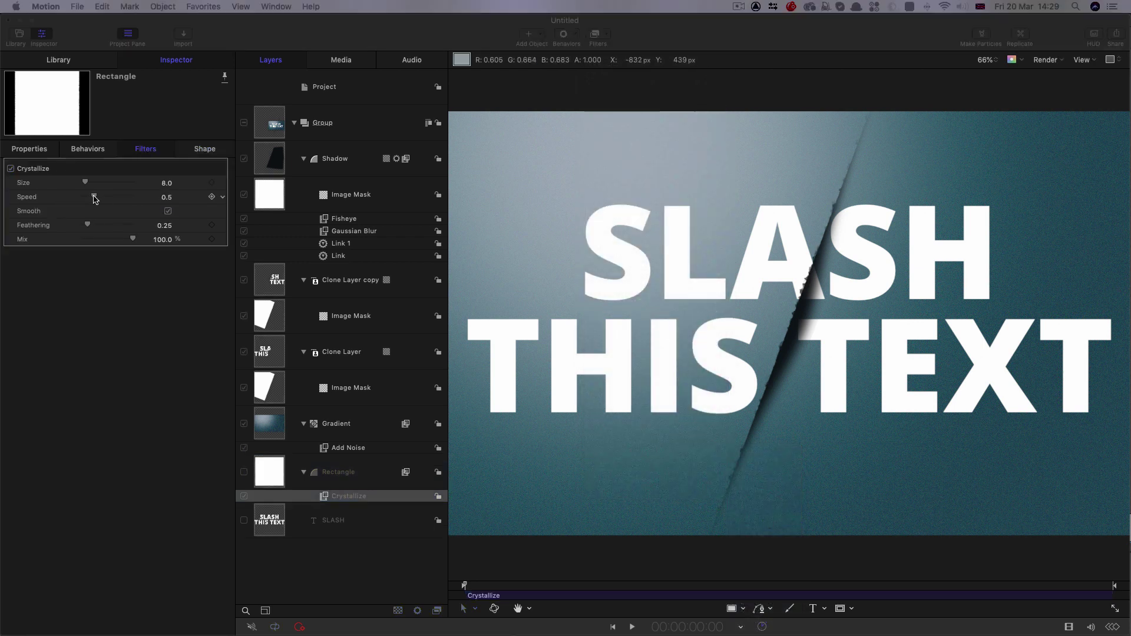
{"action": "left_click_drag", "start_coordinate": [94, 197], "coordinate": [3, 190]}
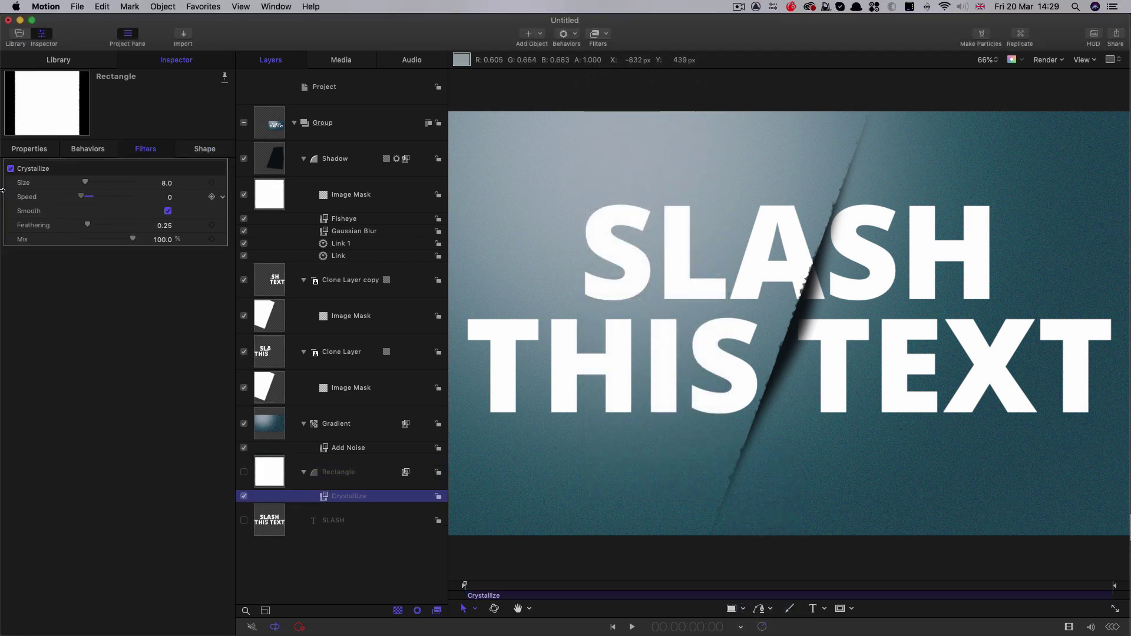
{"action": "left_click", "coordinate": [167, 184]}
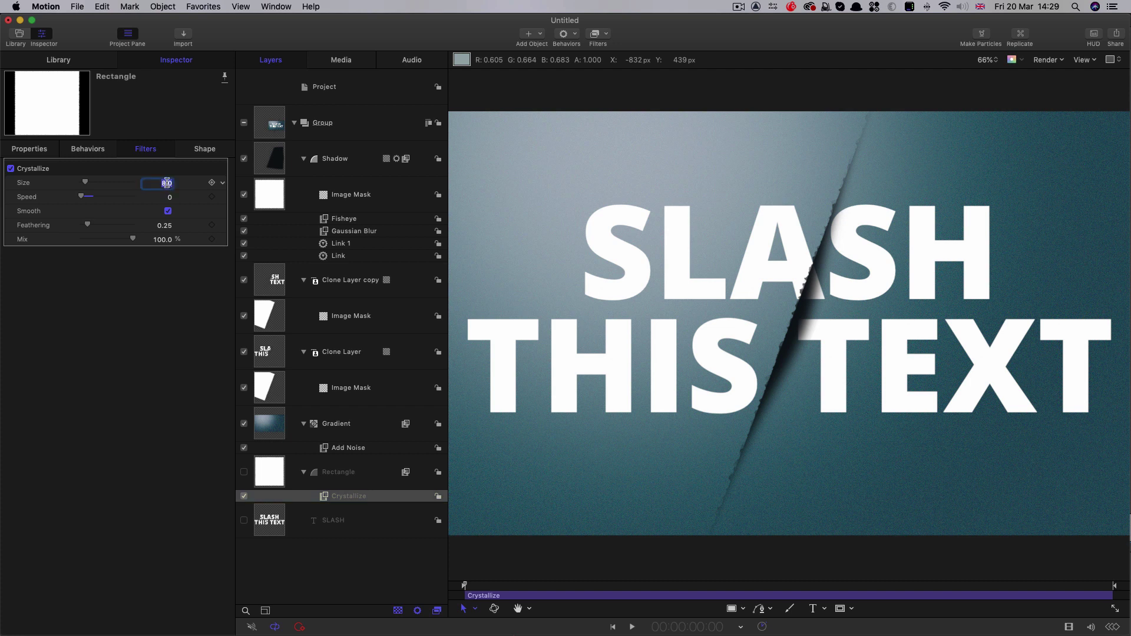
{"action": "type", "text": "20"}
{"action": "key", "text": "Return"}
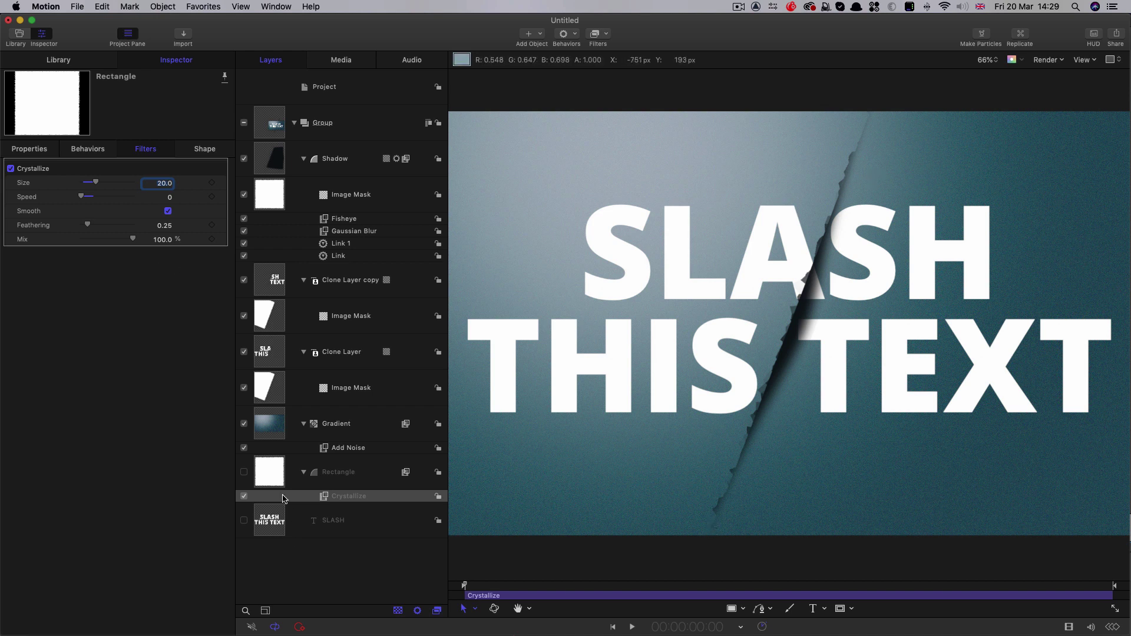
Add a Levels filter and squeeze its Alpha black and white points to about 0.45–0.54.
{"action": "left_click", "coordinate": [606, 34]}
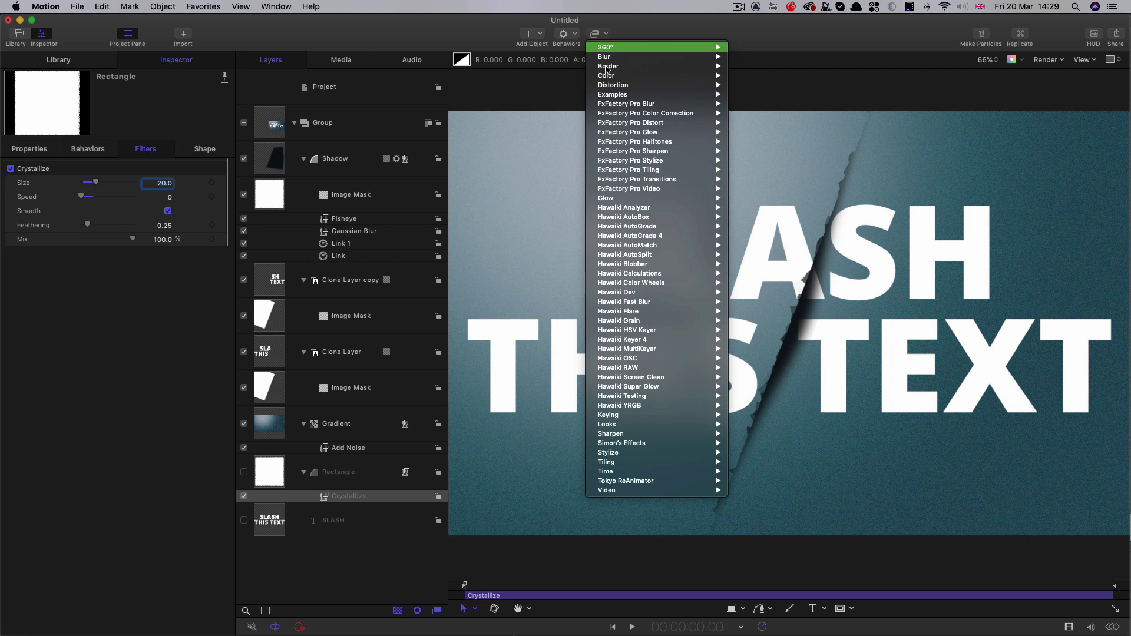
{"action": "mouse_move", "coordinate": [607, 75]}
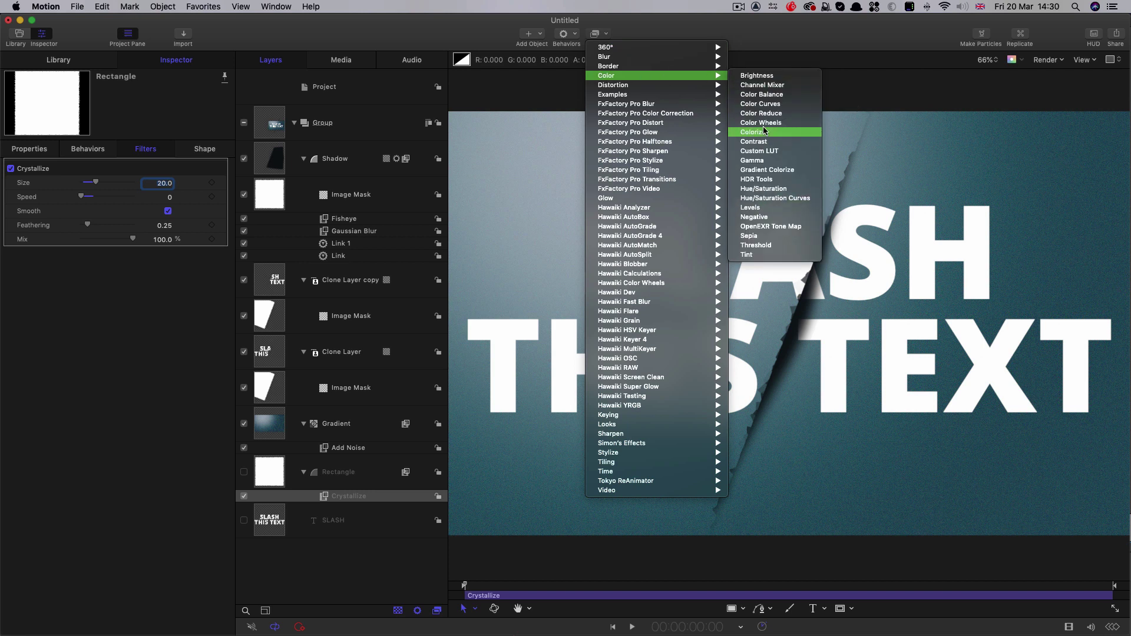
{"action": "left_click", "coordinate": [750, 207]}
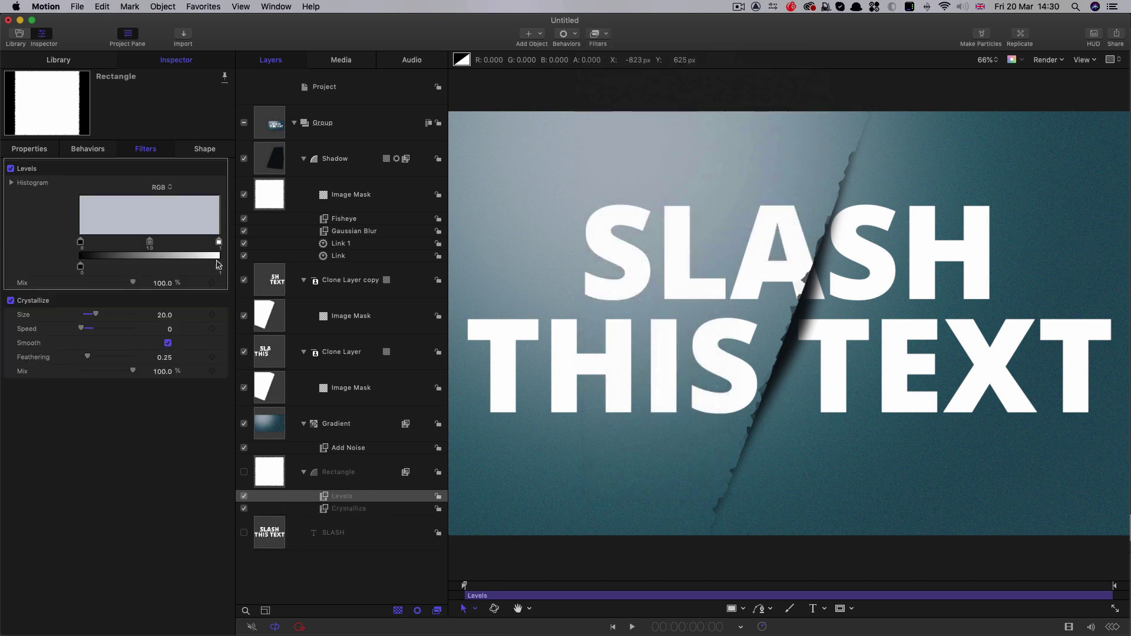
{"action": "left_click", "coordinate": [158, 186]}
{"action": "left_click", "coordinate": [163, 225]}
{"action": "left_click_drag", "start_coordinate": [80, 242], "coordinate": [143, 243]}
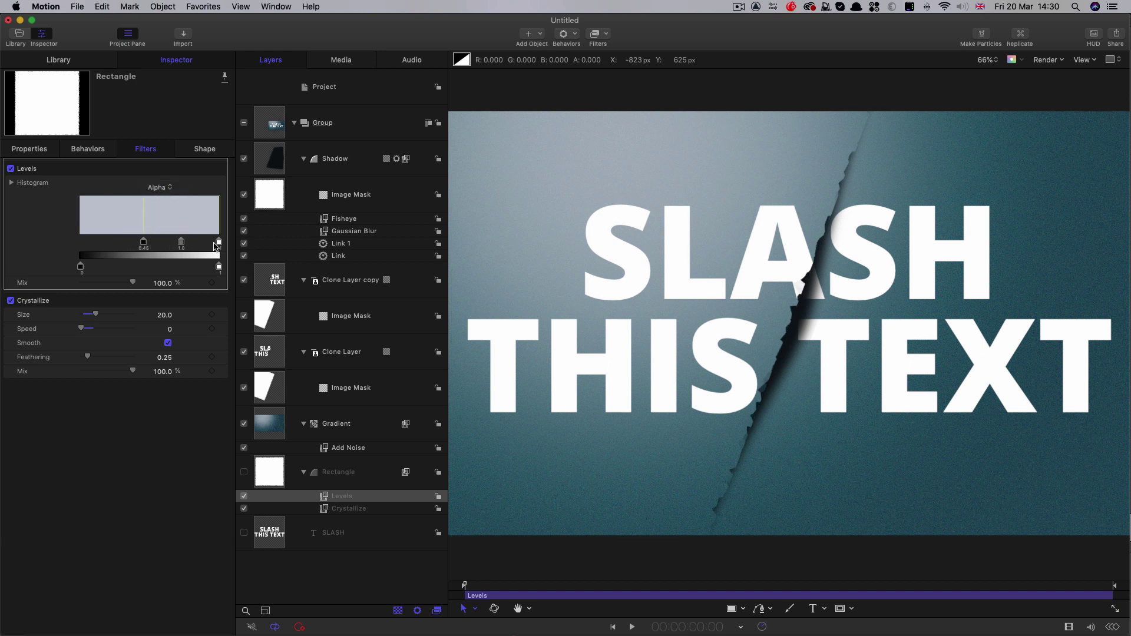
{"action": "left_click_drag", "start_coordinate": [219, 242], "coordinate": [156, 245]}
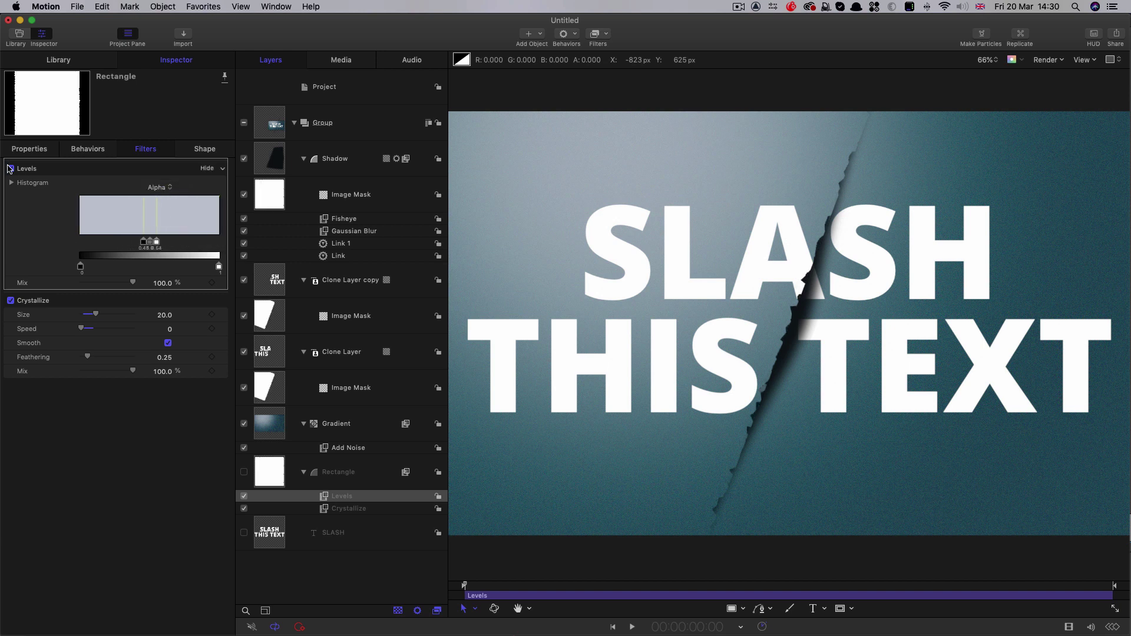
{"action": "left_click", "coordinate": [10, 169]}
{"action": "left_click_drag", "start_coordinate": [158, 246], "coordinate": [152, 246]}
Insert a Gaussian Blur with Amount 10 directly above the Crystallize filter.
{"action": "left_click", "coordinate": [352, 510]}
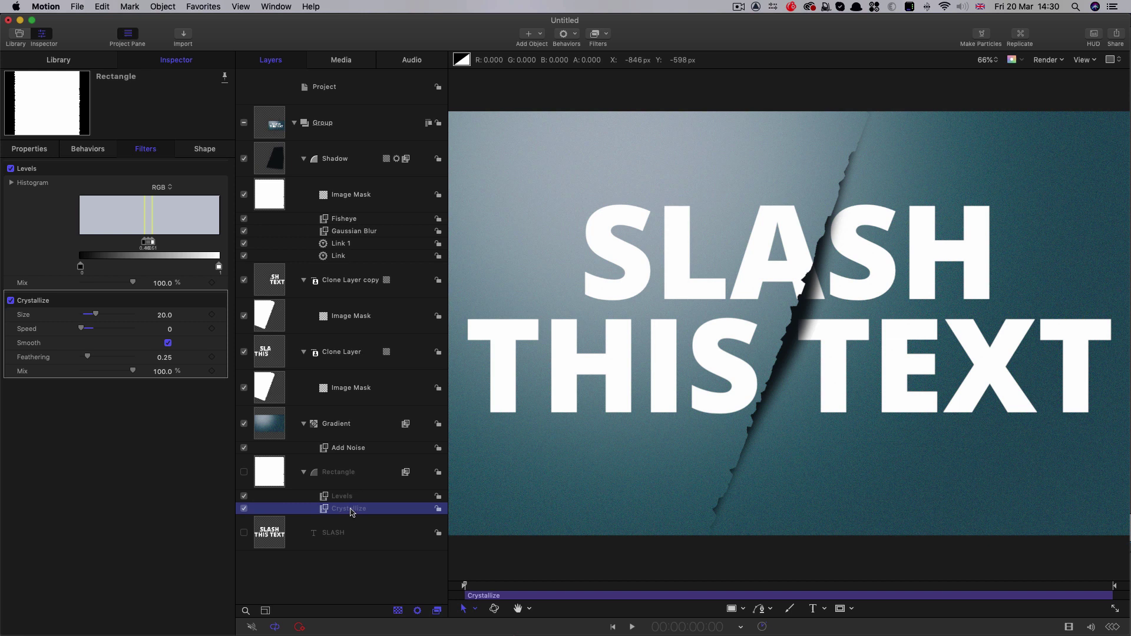
{"action": "left_click", "coordinate": [605, 34]}
{"action": "mouse_move", "coordinate": [680, 59]}
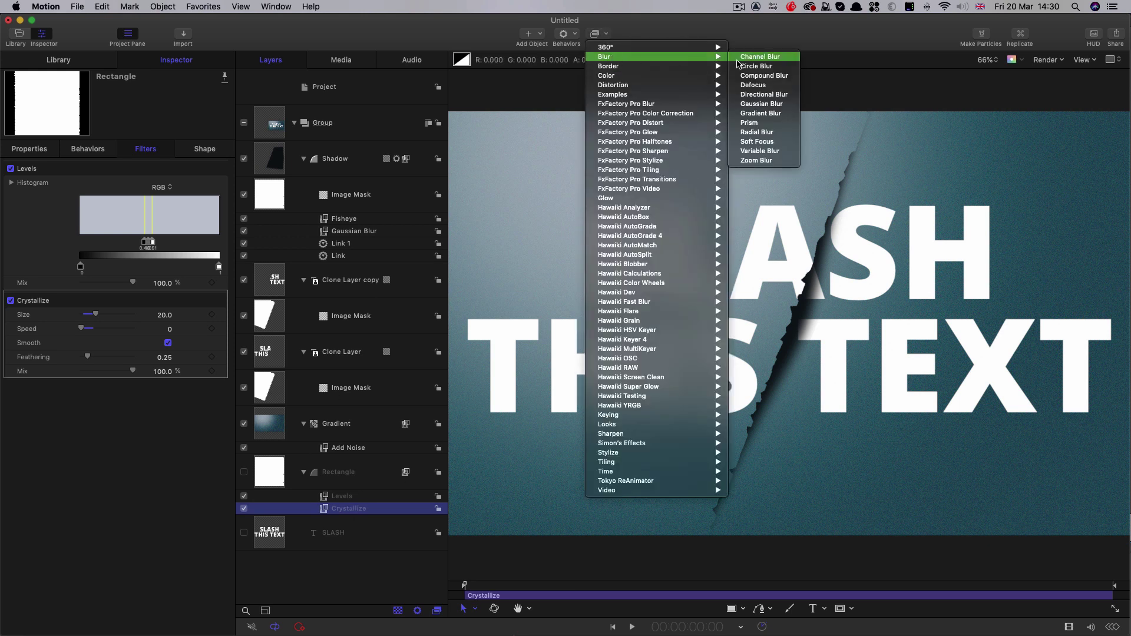
{"action": "left_click", "coordinate": [761, 104]}
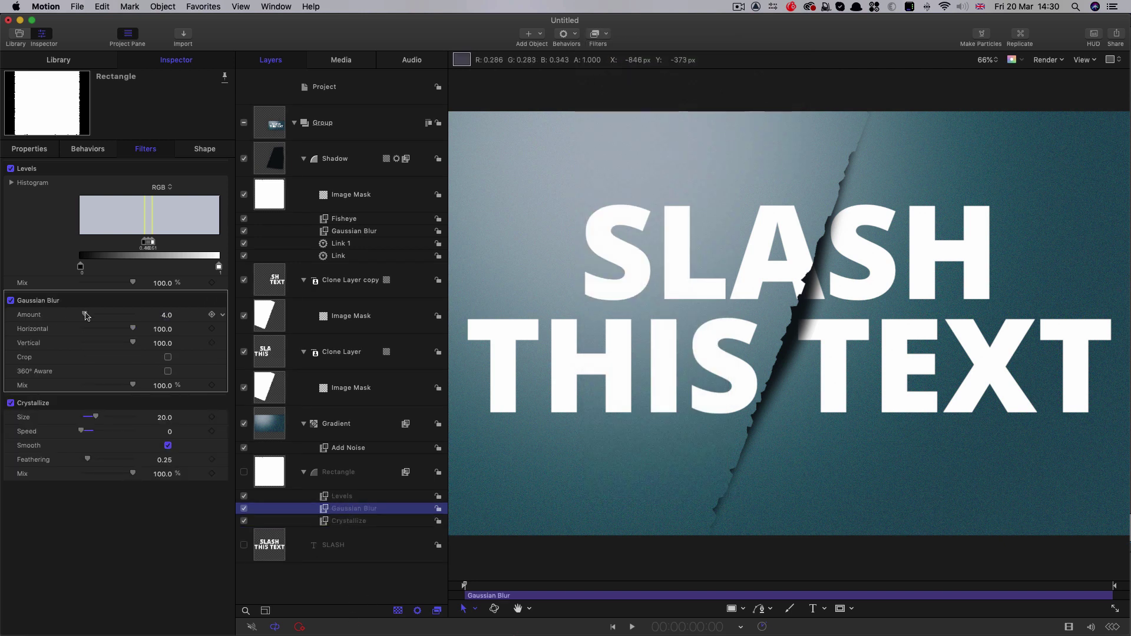
{"action": "left_click_drag", "start_coordinate": [86, 316], "coordinate": [45, 316]}
{"action": "mouse_move", "coordinate": [90, 314]}
{"action": "left_mouse_down"}
{"action": "mouse_move", "coordinate": [105, 315]}
{"action": "mouse_move", "coordinate": [92, 317]}
{"action": "left_mouse_up"}
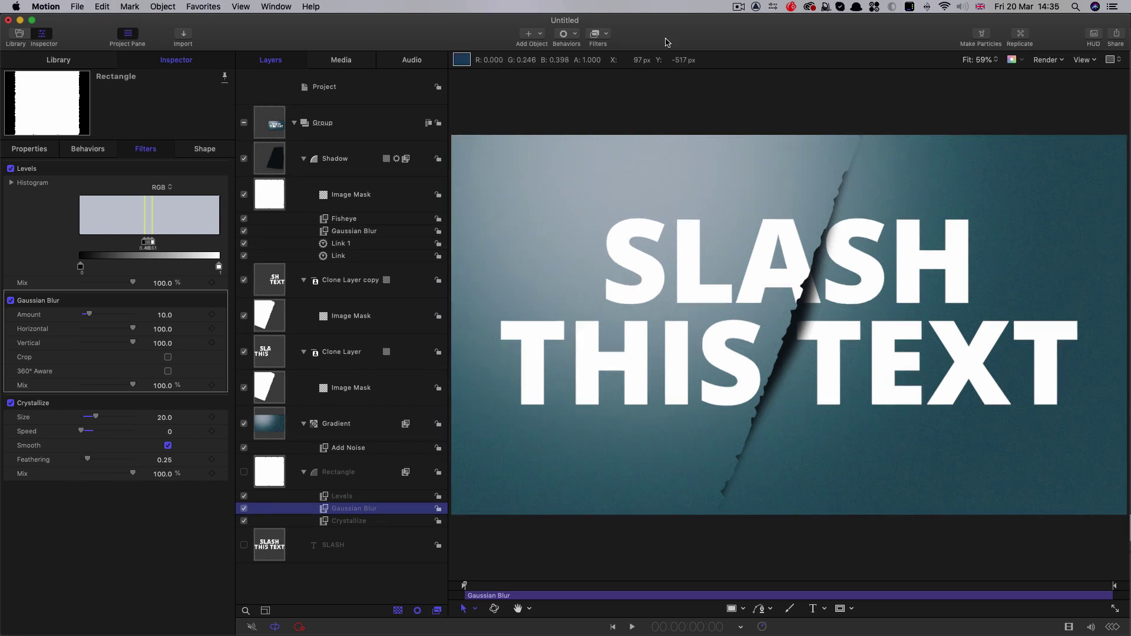
Keyframe the shadow's Fisheye Radius at 0 at 1:00, then 0.2 a few frames later.
{"action": "left_click", "coordinate": [530, 585]}
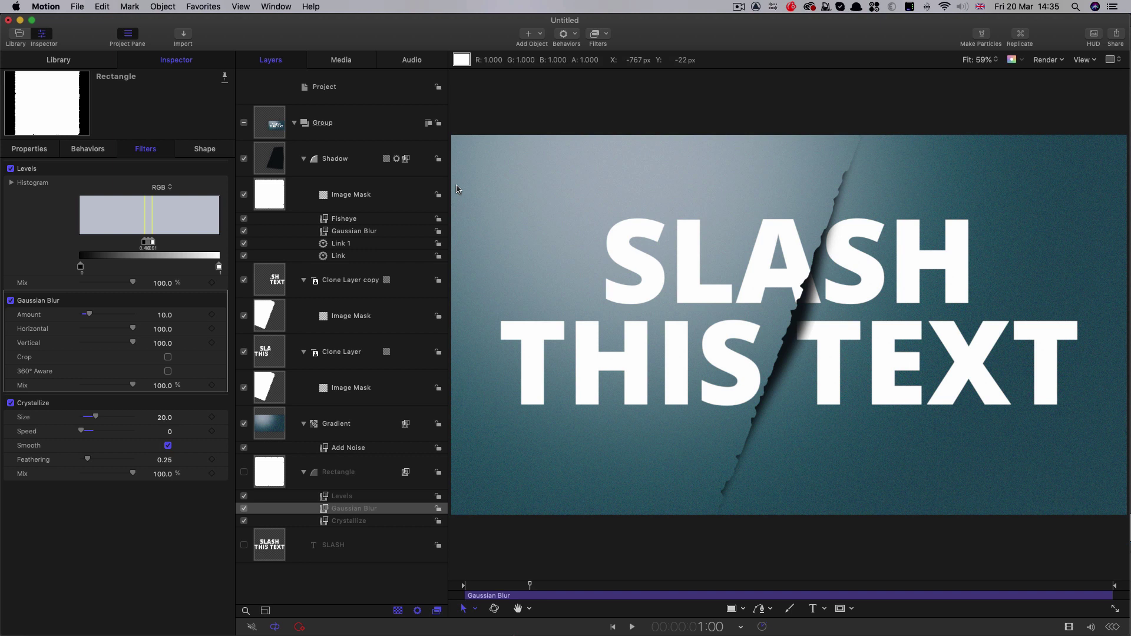
{"action": "left_click", "coordinate": [339, 219]}
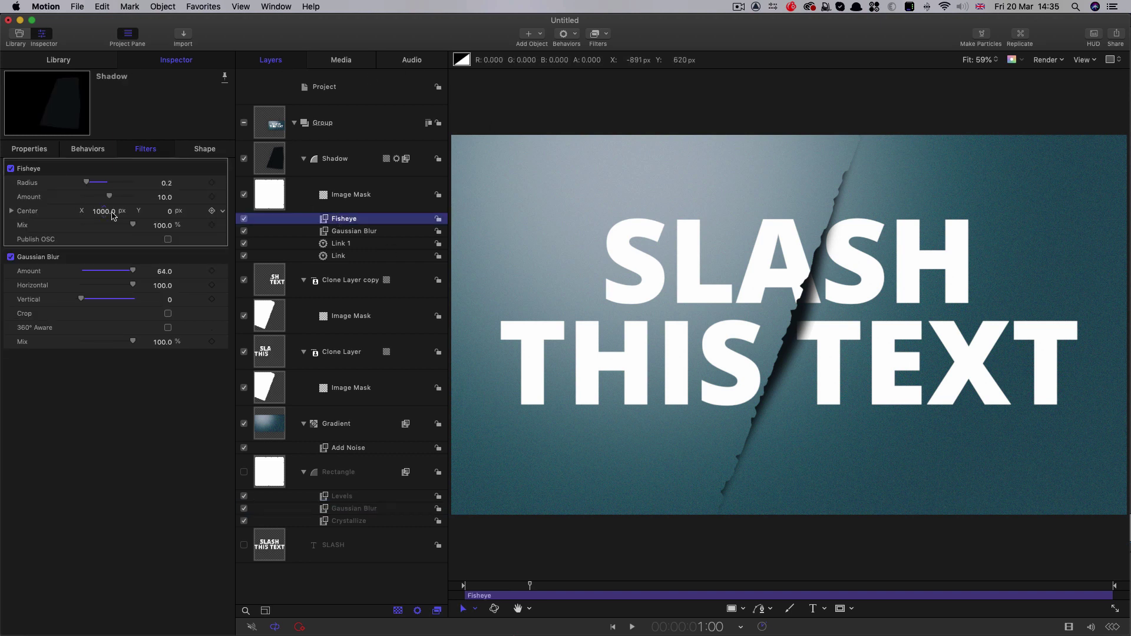
{"action": "left_click", "coordinate": [212, 183]}
{"action": "left_click_drag", "start_coordinate": [93, 182], "coordinate": [81, 183]}
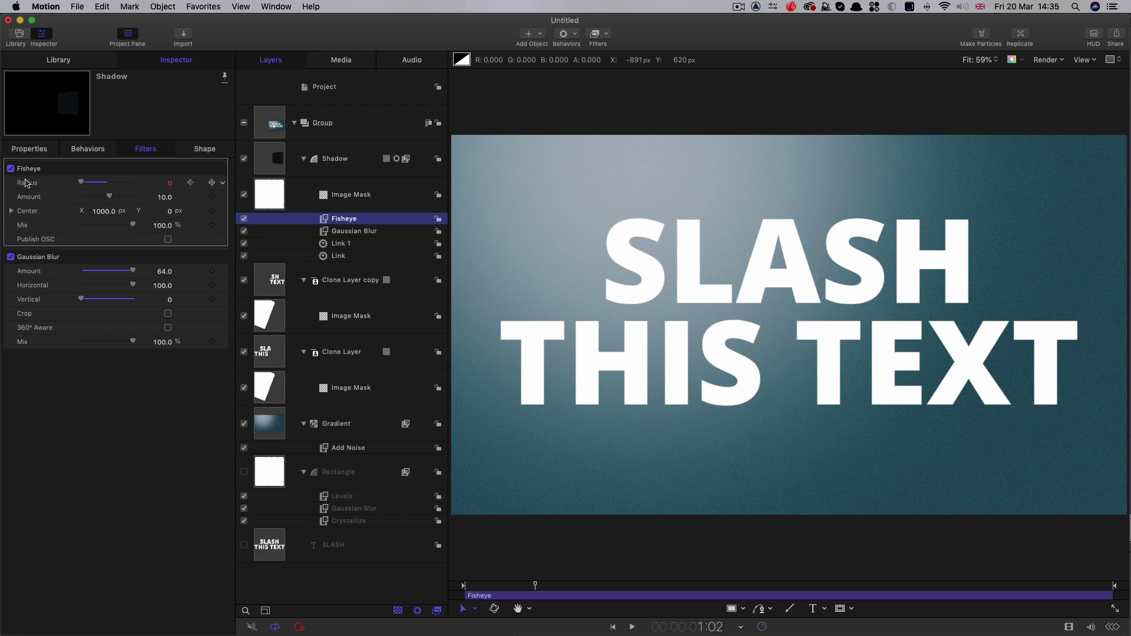
{"action": "key", "text": "Right"}
{"action": "key", "text": "Right"}
{"action": "key", "text": "Right"}
{"action": "left_click", "coordinate": [169, 184]}
{"action": "type", "text": "0.2"}
{"action": "key", "text": "Return"}
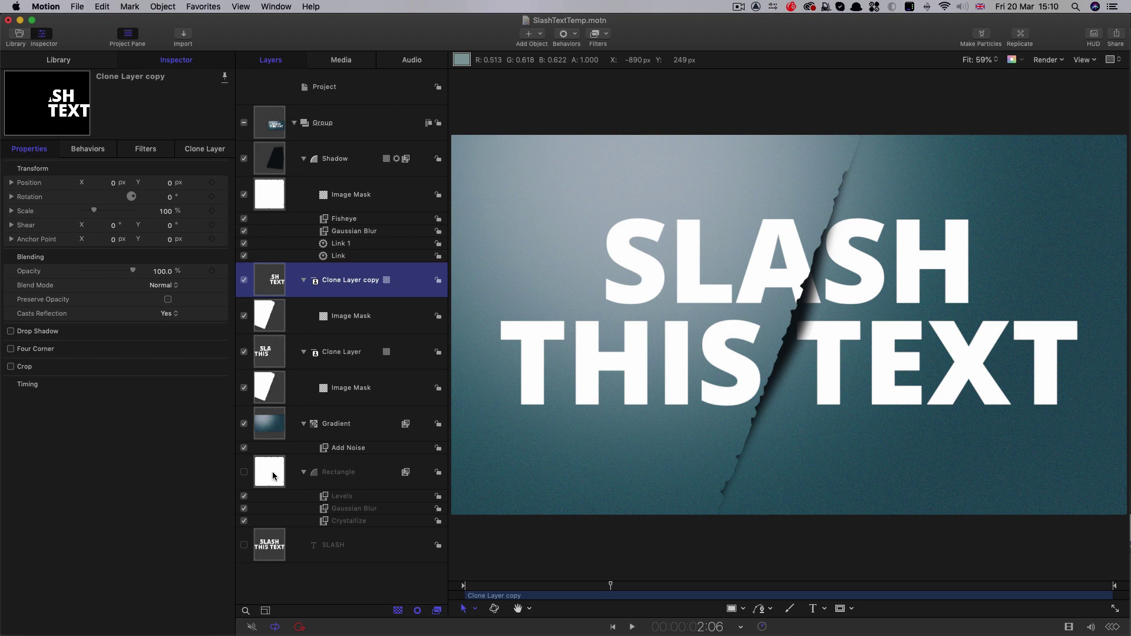
Rotate the Rectangle to -46.7° and view the canvas at 100%.
{"action": "left_click", "coordinate": [269, 472]}
{"action": "left_click_drag", "start_coordinate": [168, 196], "coordinate": [163, 197]}
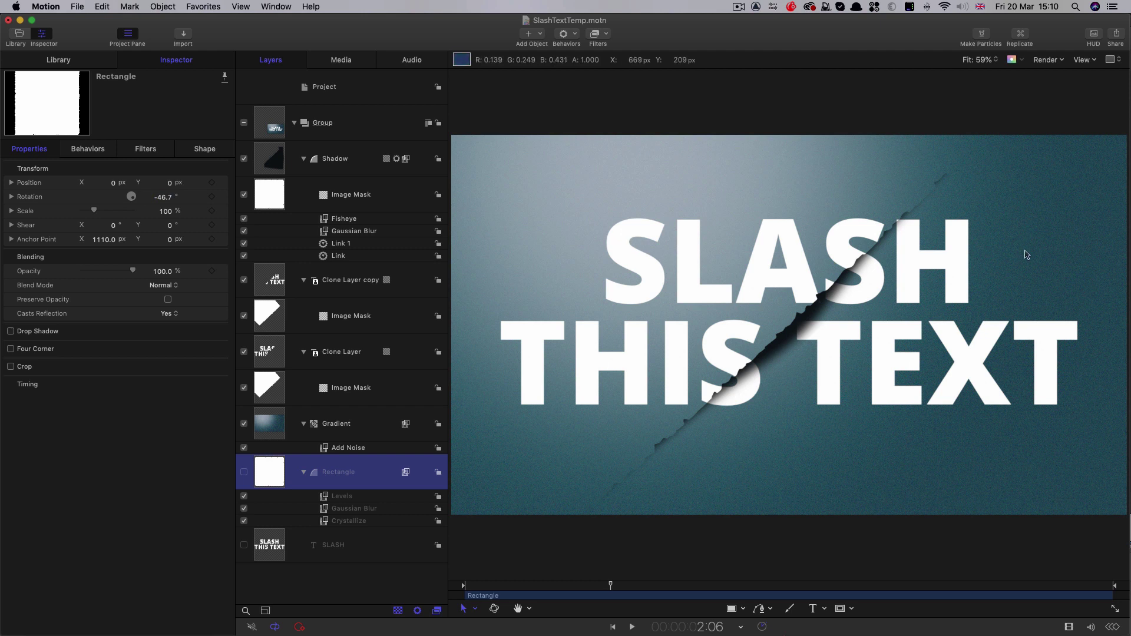
{"action": "key", "text": "alt+z"}
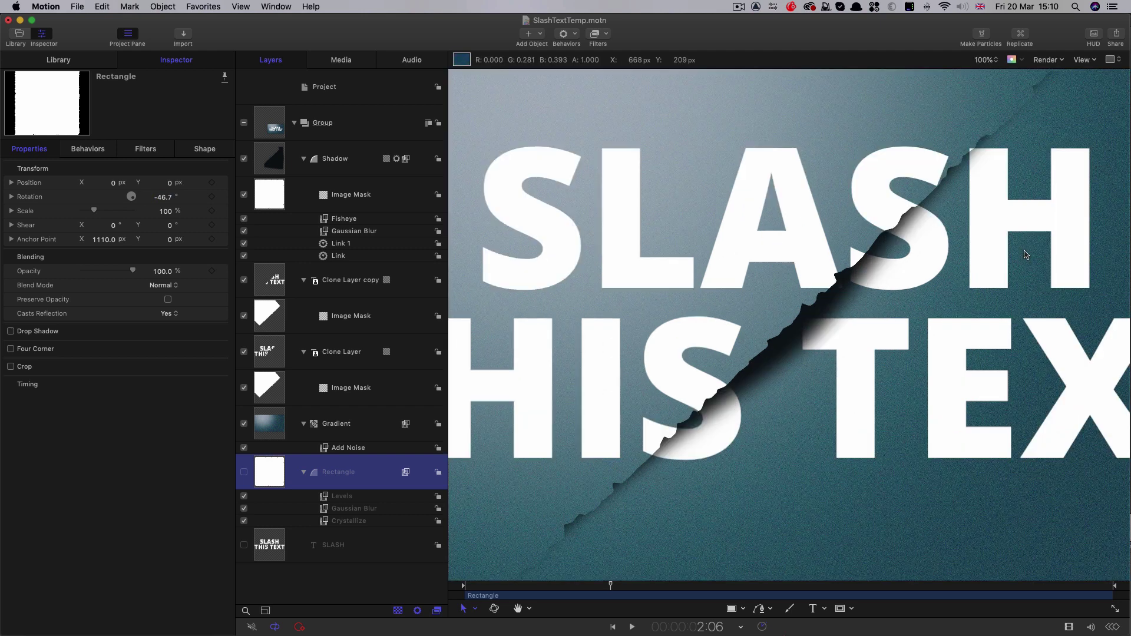
{"action": "left_click", "coordinate": [268, 282]}
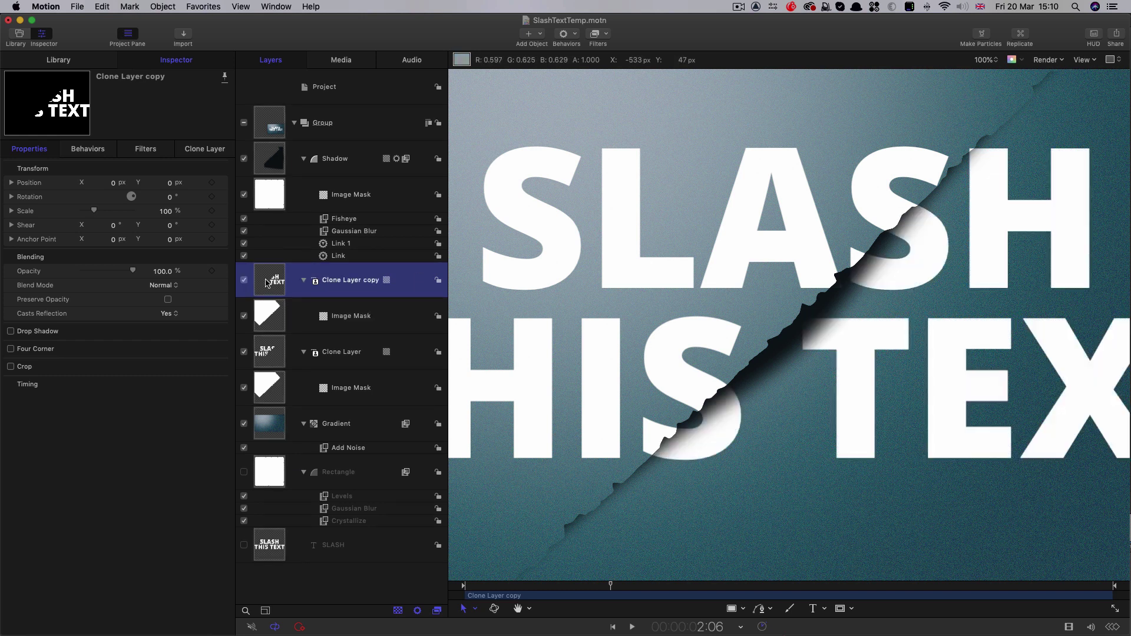
Keyframe Clone Layer copy's position at 1:00, then offset it to X 5, Y -5 at 1:06.
{"action": "left_click_drag", "start_coordinate": [586, 586], "coordinate": [530, 595]}
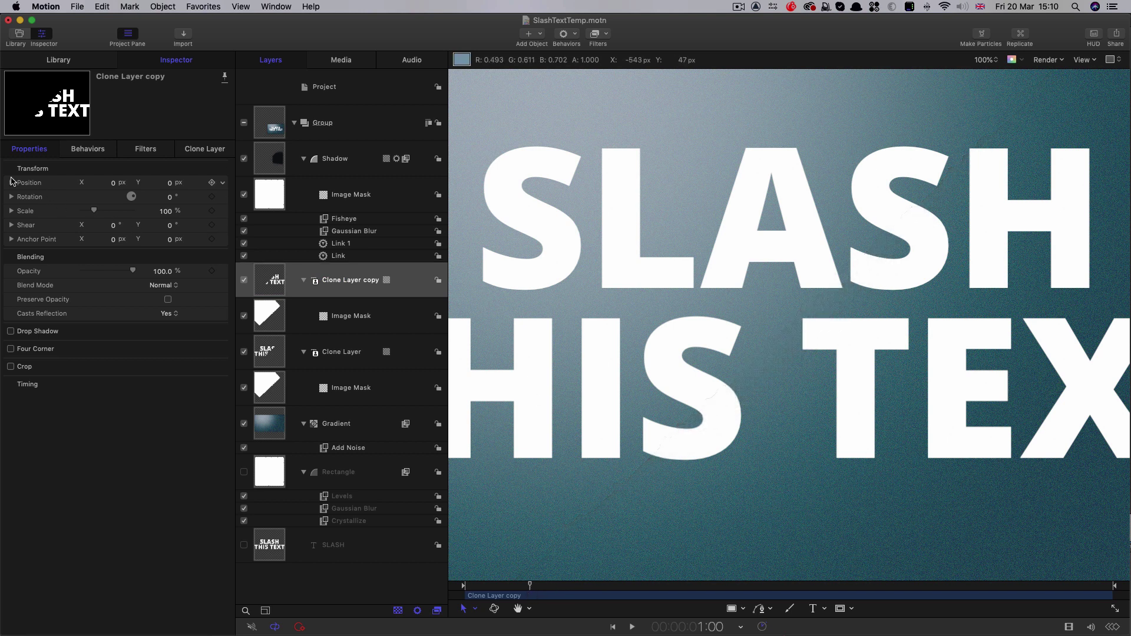
{"action": "left_click", "coordinate": [212, 183]}
{"action": "key", "text": "Right"}
{"action": "key", "text": "Right"}
{"action": "key", "text": "Right"}
{"action": "key", "text": "Right"}
{"action": "key", "text": "Right"}
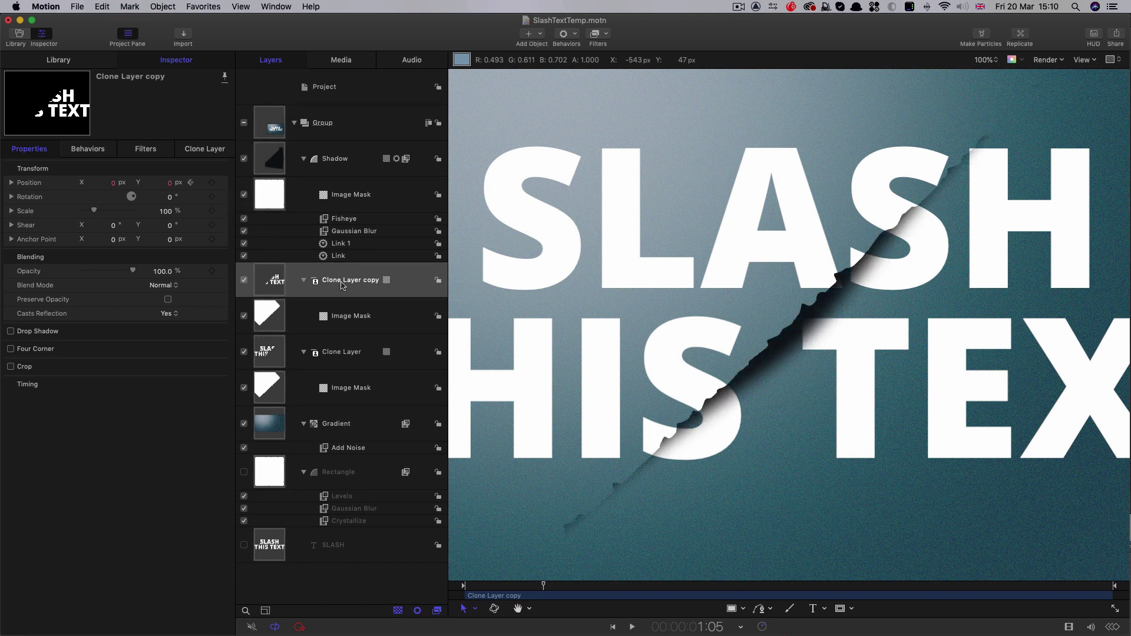
{"action": "key", "text": "Right"}
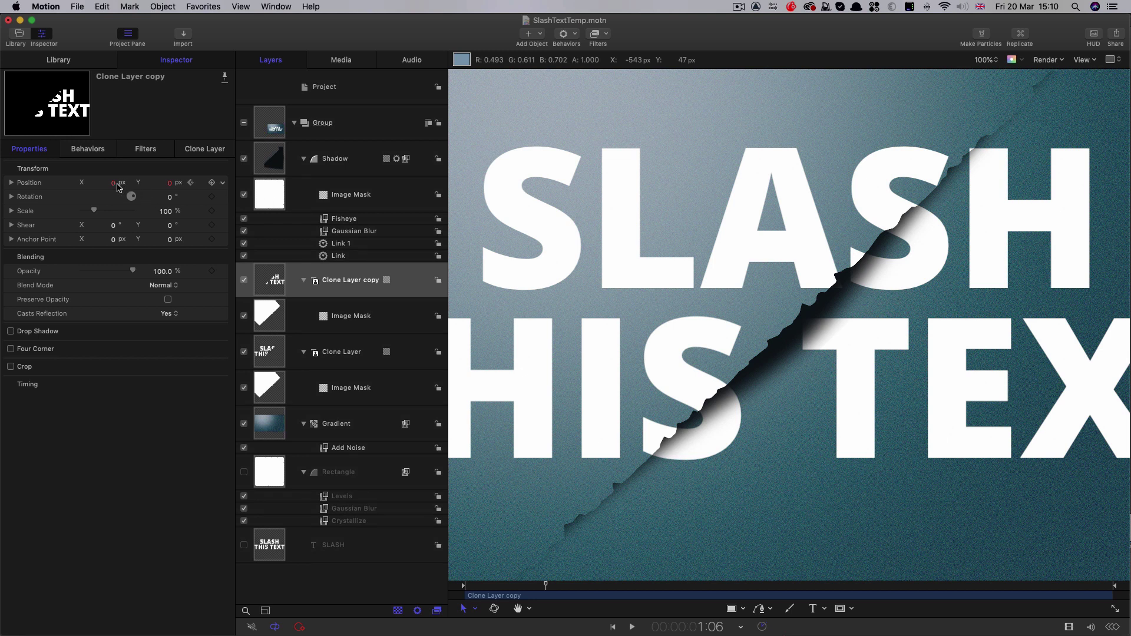
{"action": "left_click", "coordinate": [113, 184]}
{"action": "type", "text": "5"}
{"action": "key", "text": "Tab"}
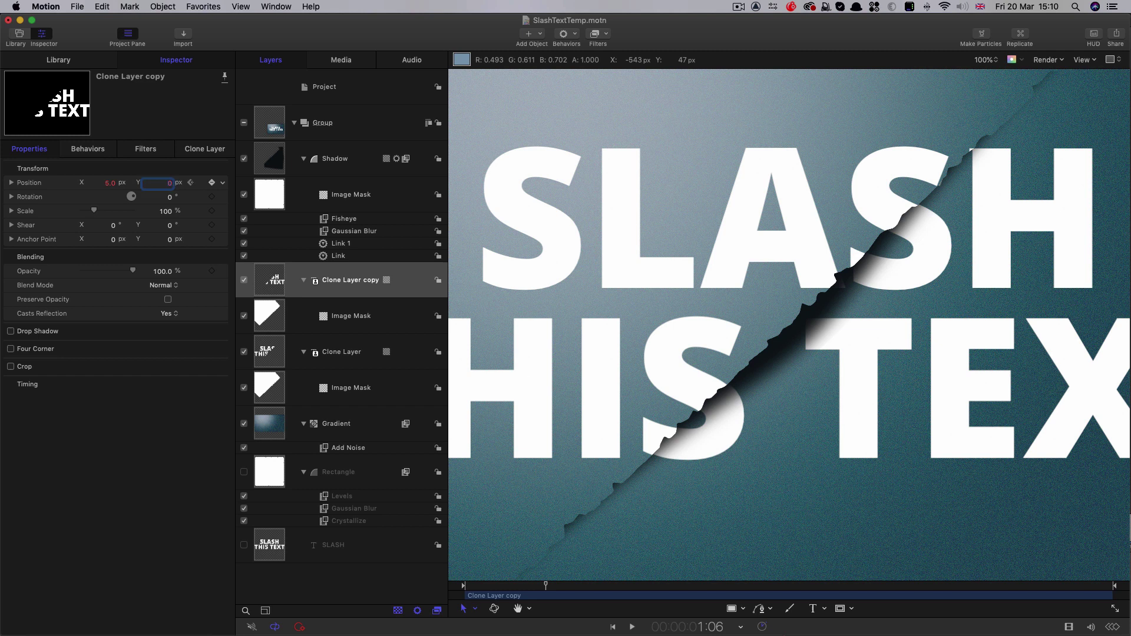
{"action": "key", "text": "Return"}
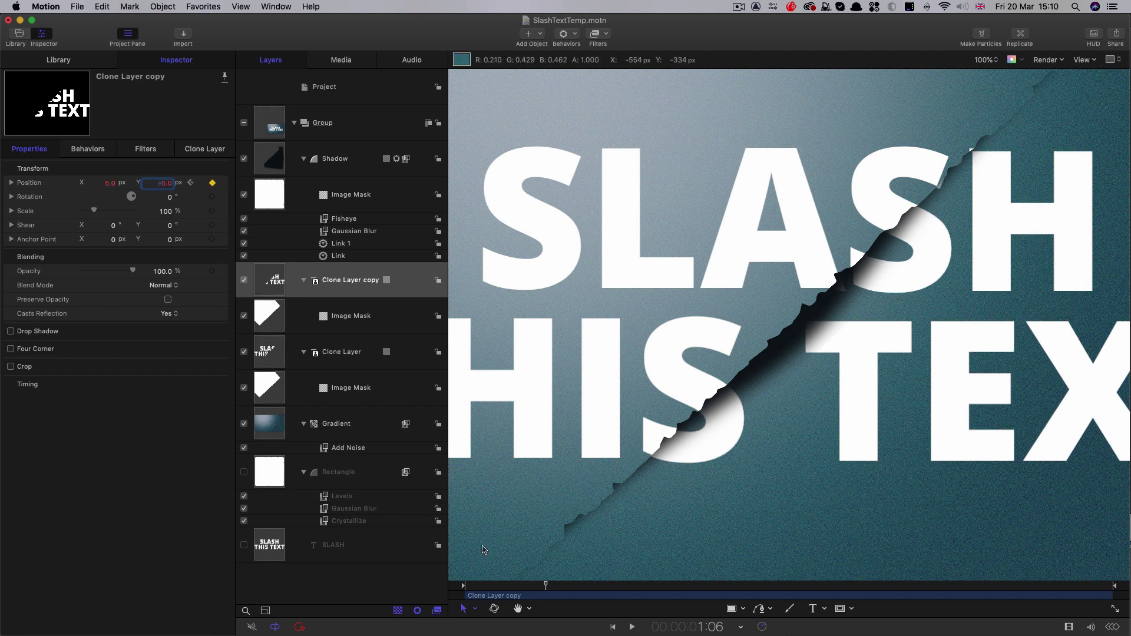
Play back the animation from the start to preview the halves separating.
{"action": "left_click", "coordinate": [480, 586]}
{"action": "key", "text": "space"}
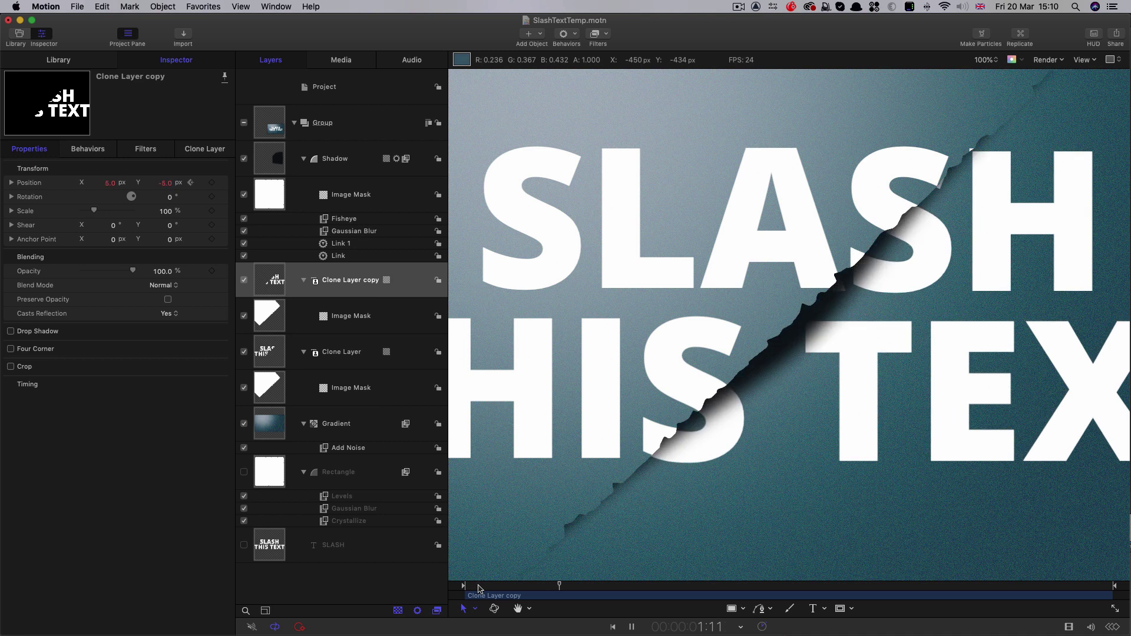
{"action": "left_click", "coordinate": [480, 587]}
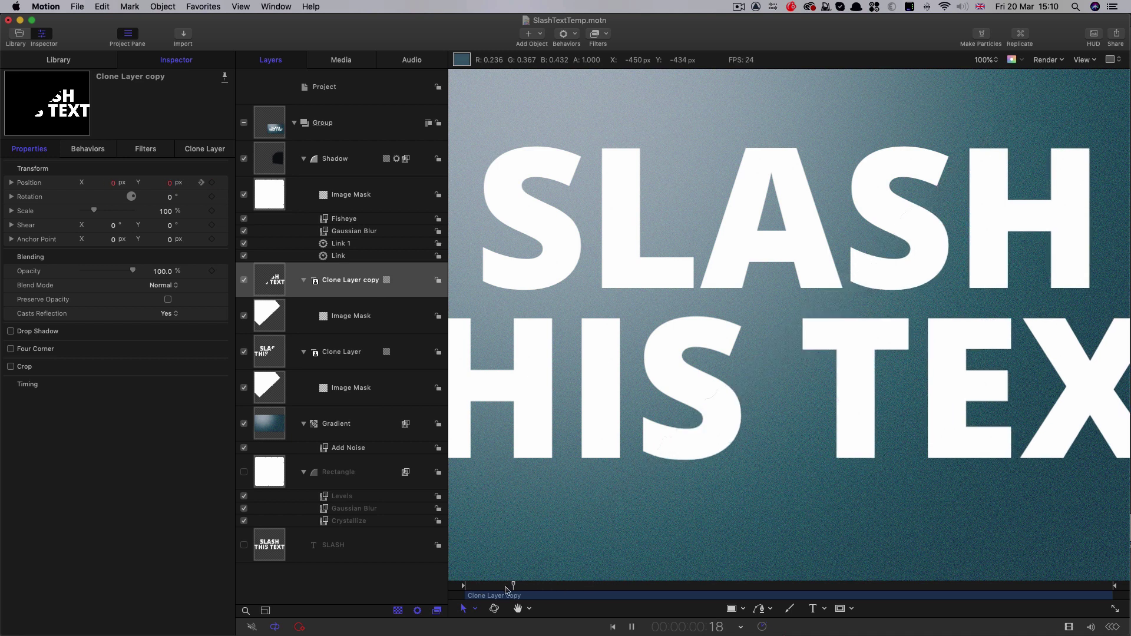
{"action": "key", "text": "space"}
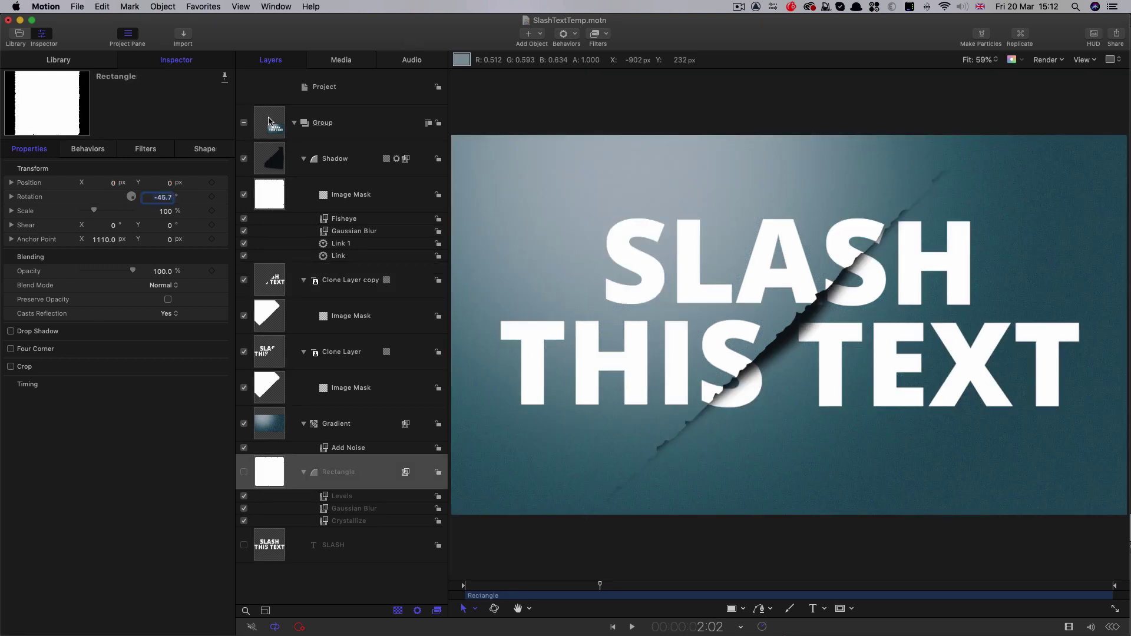
Select the Group and set Scale and Rotation keyframes at 1:00.
{"action": "left_click", "coordinate": [269, 122]}
{"action": "left_click", "coordinate": [563, 587]}
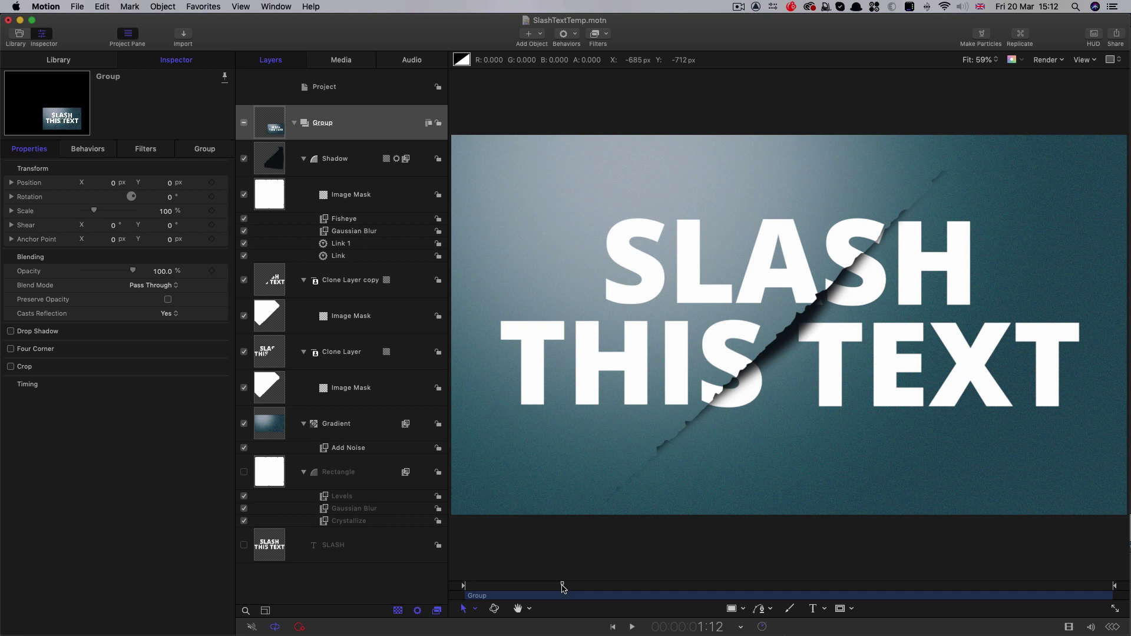
{"action": "left_click_drag", "start_coordinate": [563, 587], "coordinate": [529, 592]}
{"action": "left_click", "coordinate": [213, 210]}
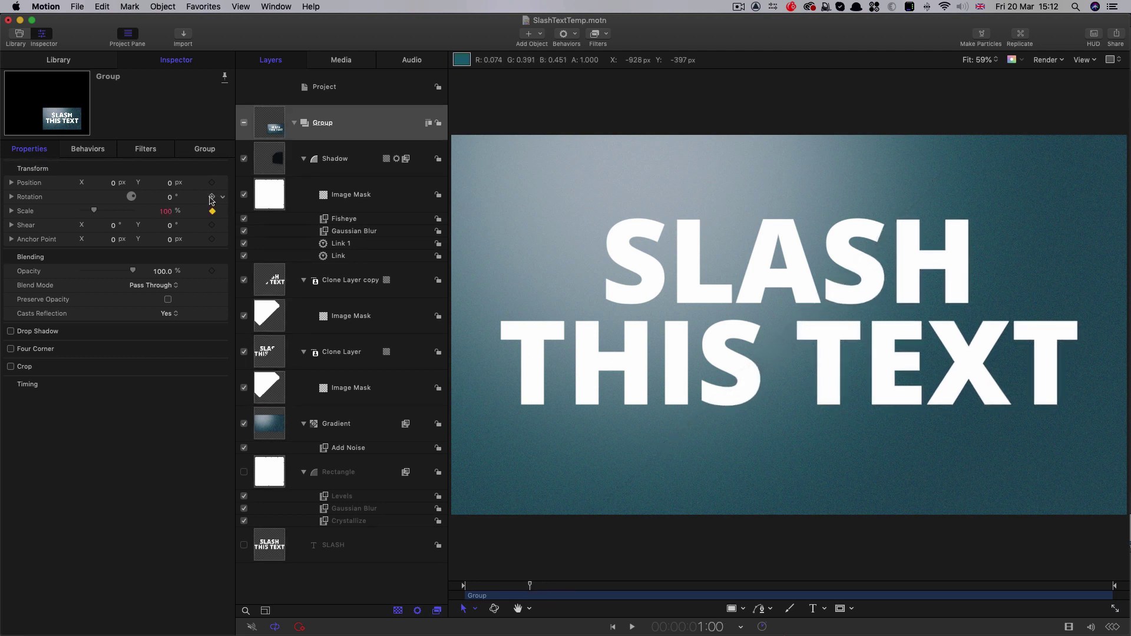
{"action": "left_click", "coordinate": [212, 196]}
At 1:06, tilt the Group to 2° rotation and scale it up to 106%.
{"action": "key", "text": "space"}
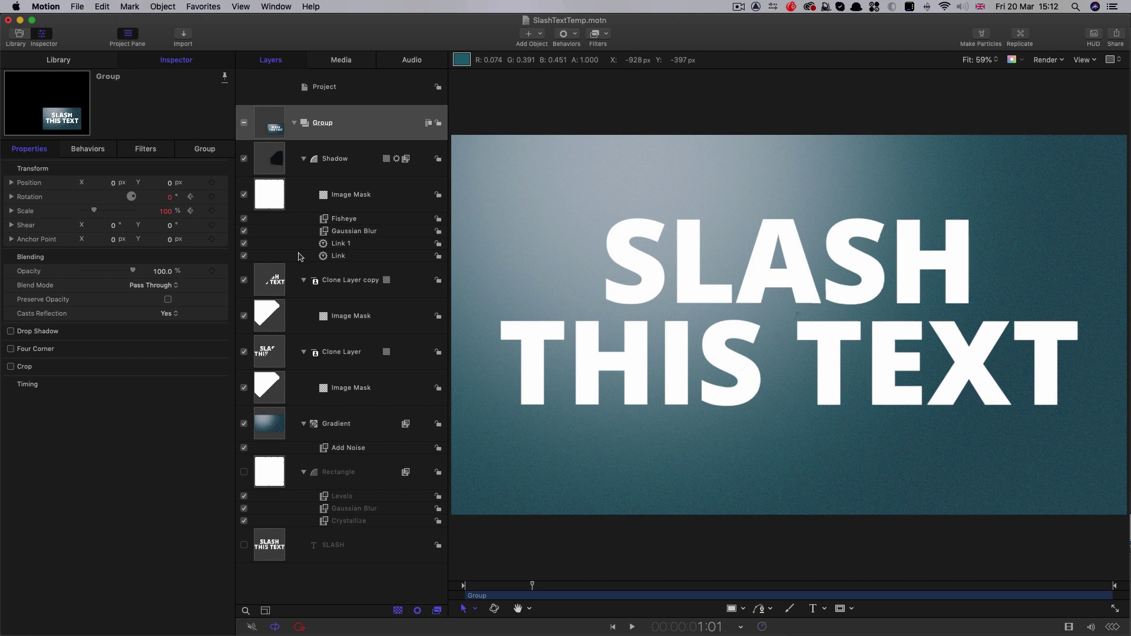
{"action": "left_click_drag", "start_coordinate": [169, 202], "coordinate": [180, 224]}
{"action": "left_click", "coordinate": [167, 200]}
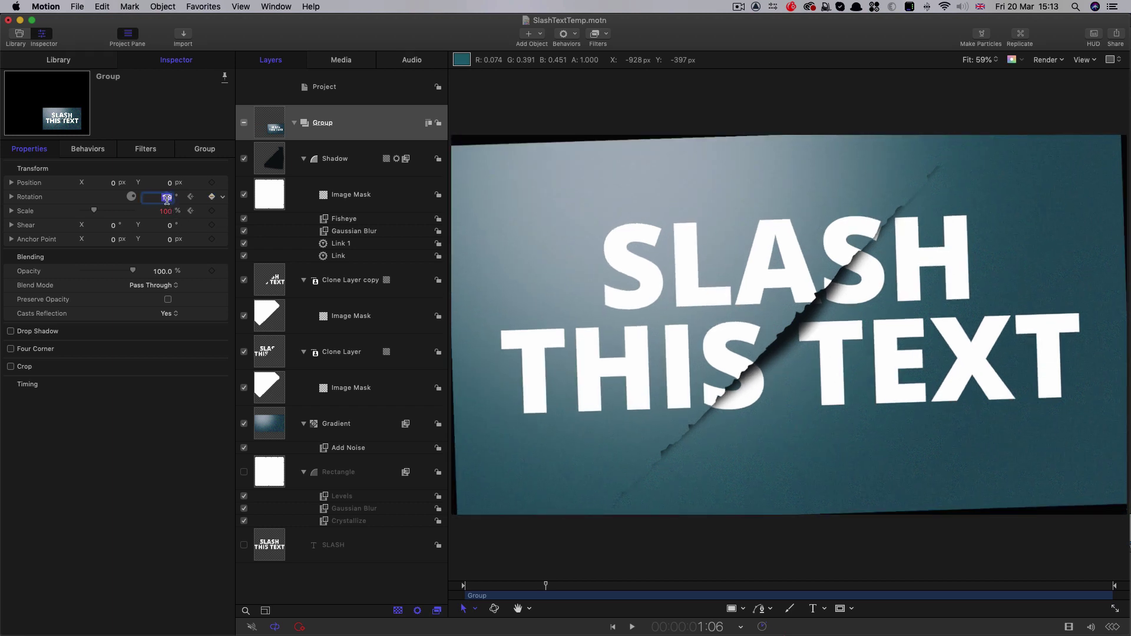
{"action": "type", "text": "2"}
{"action": "key", "text": "Return"}
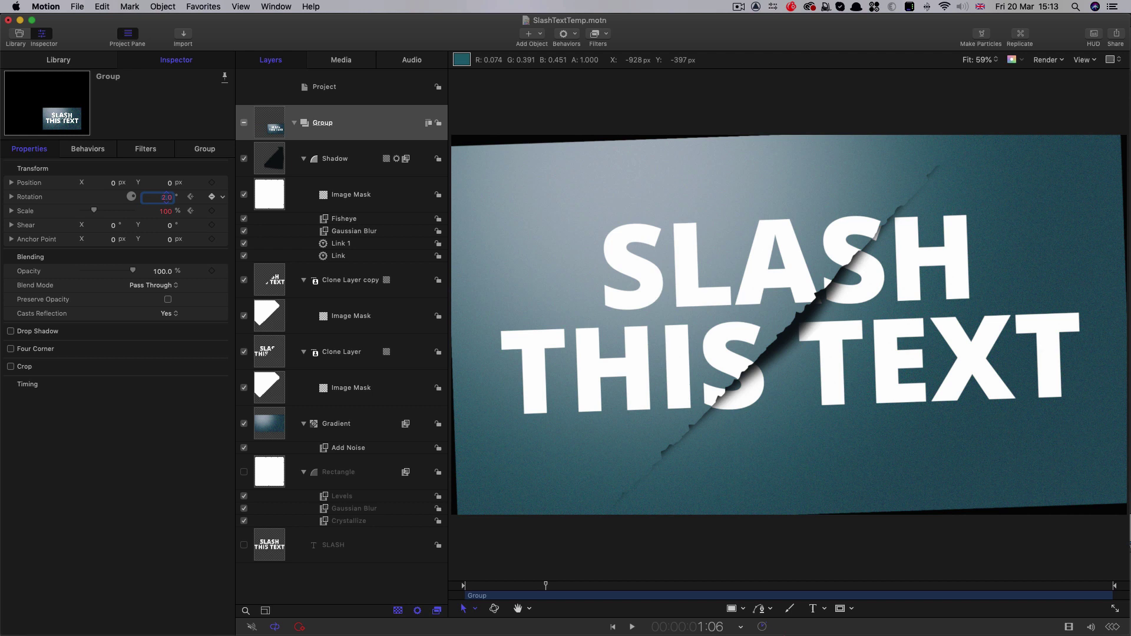
{"action": "left_click_drag", "start_coordinate": [168, 214], "coordinate": [173, 215]}
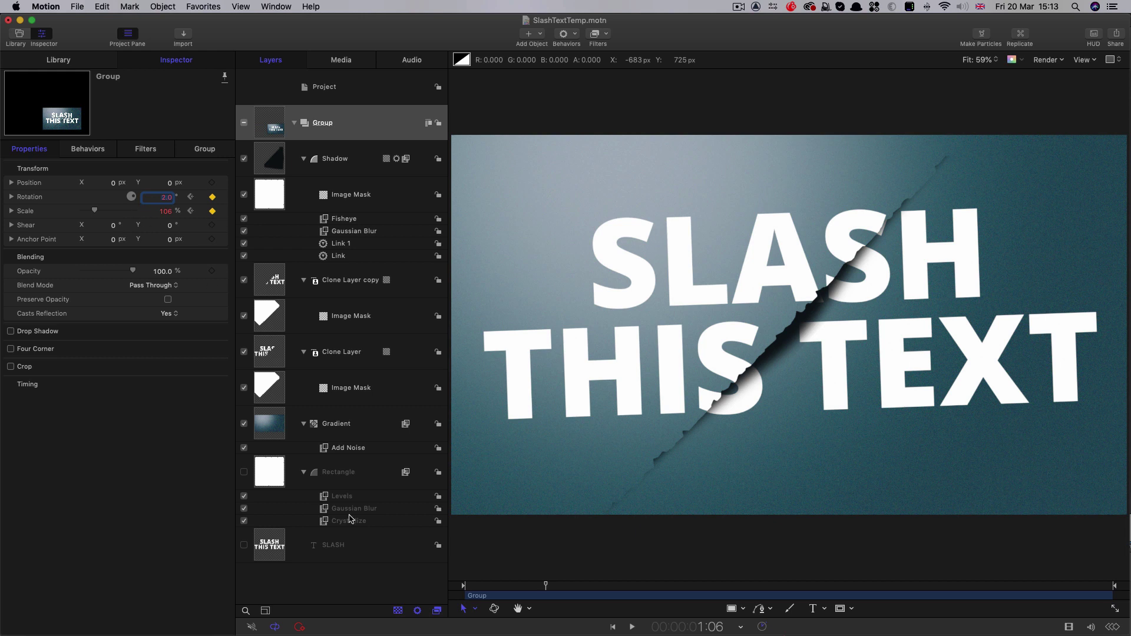
Play the animation from the start twice to review the tilt and punch-in.
{"action": "key", "text": "Home"}
{"action": "key", "text": "space"}
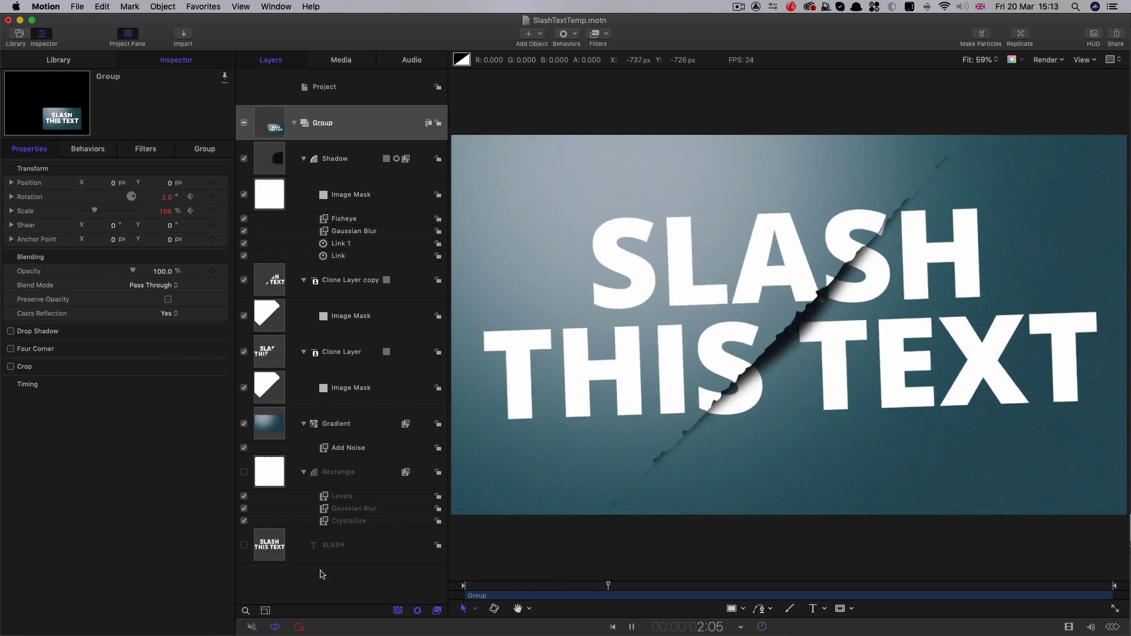
{"action": "key", "text": "space"}
{"action": "key", "text": "Home"}
{"action": "key", "text": "space"}
{"action": "key", "text": "space"}
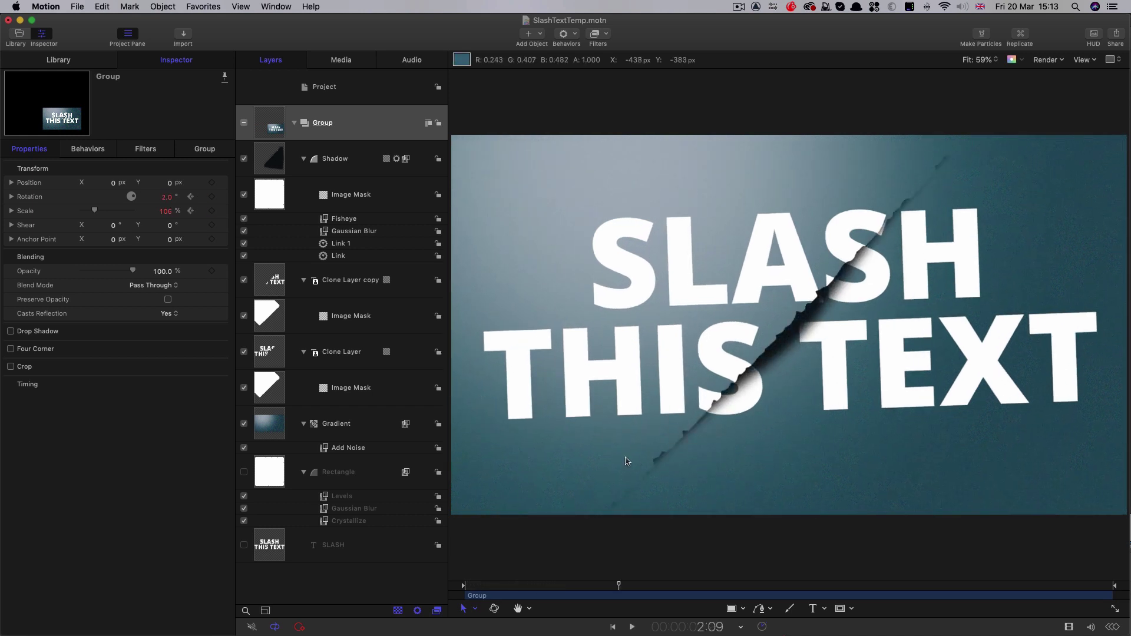
Select the SLASH text layer and lower its font size slightly.
{"action": "left_click", "coordinate": [270, 547]}
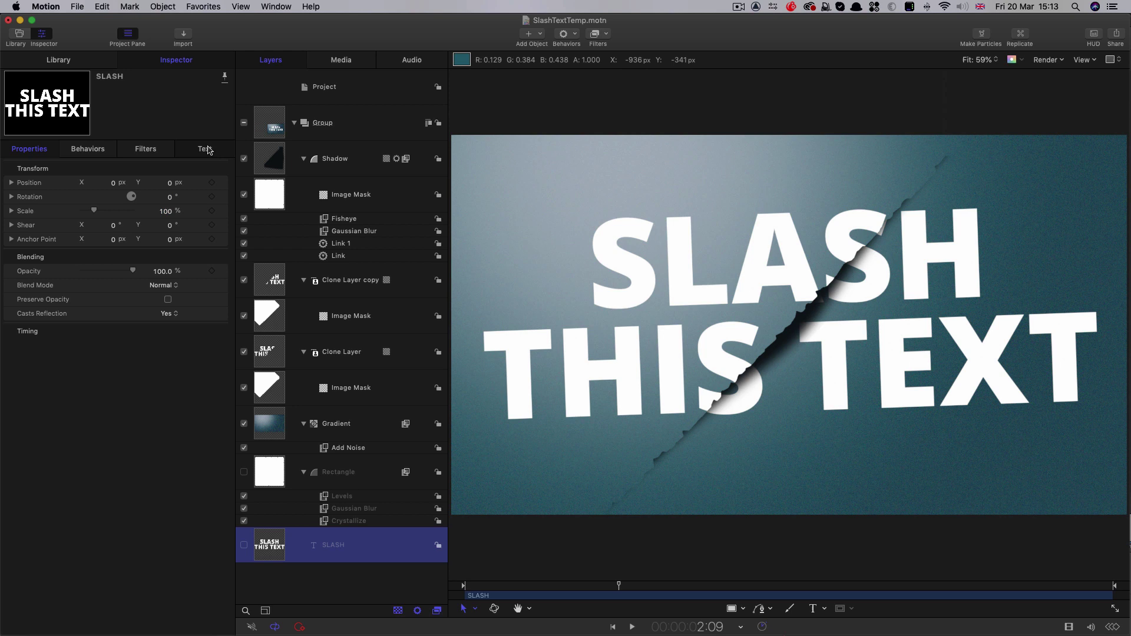
{"action": "left_click", "coordinate": [207, 150]}
{"action": "left_click", "coordinate": [89, 495]}
{"action": "key", "text": "super+a"}
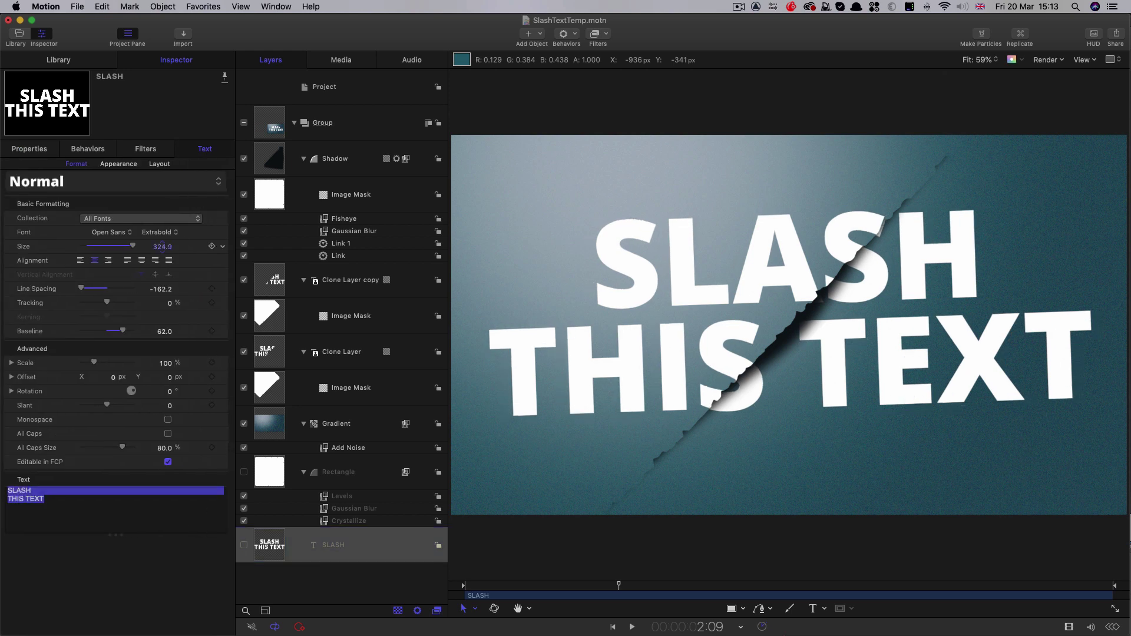
{"action": "left_click_drag", "start_coordinate": [162, 247], "coordinate": [162, 247]}
{"action": "left_click", "coordinate": [62, 498]}
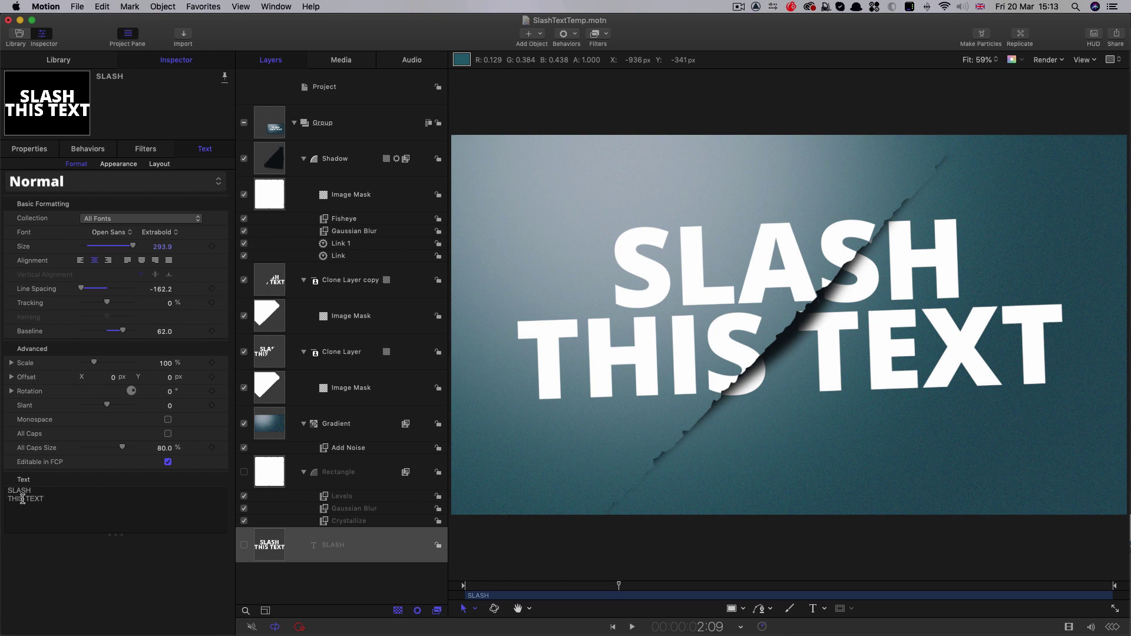
Replace the word TEXT with PRICE in the headline.
{"action": "left_click_drag", "start_coordinate": [25, 499], "coordinate": [104, 499]}
{"action": "type", "text": "PRICE"}
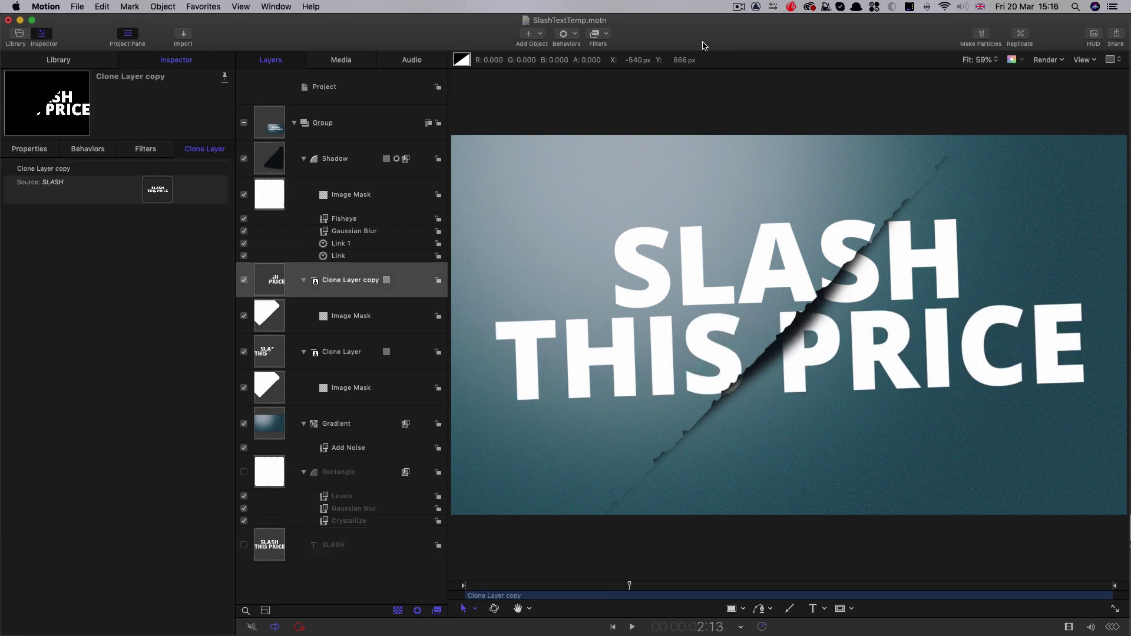
{"action": "left_click", "coordinate": [275, 285]}
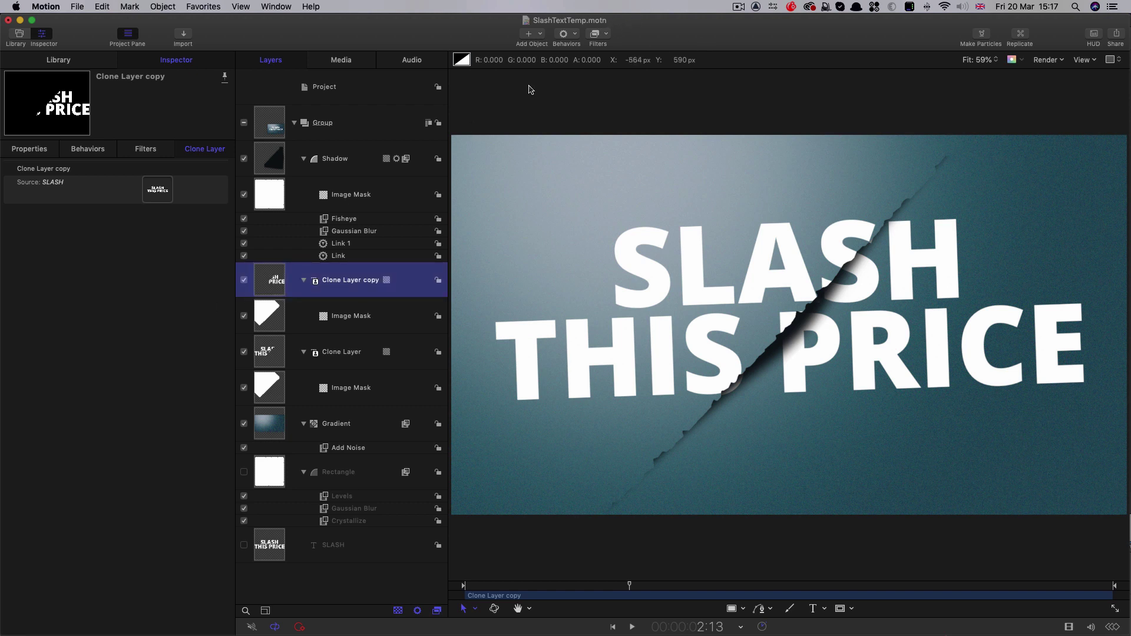
Add a Fill filter to Clone Layer copy using the saved teal darkened to 19% brightness.
{"action": "left_click", "coordinate": [244, 280]}
{"action": "left_click", "coordinate": [244, 280]}
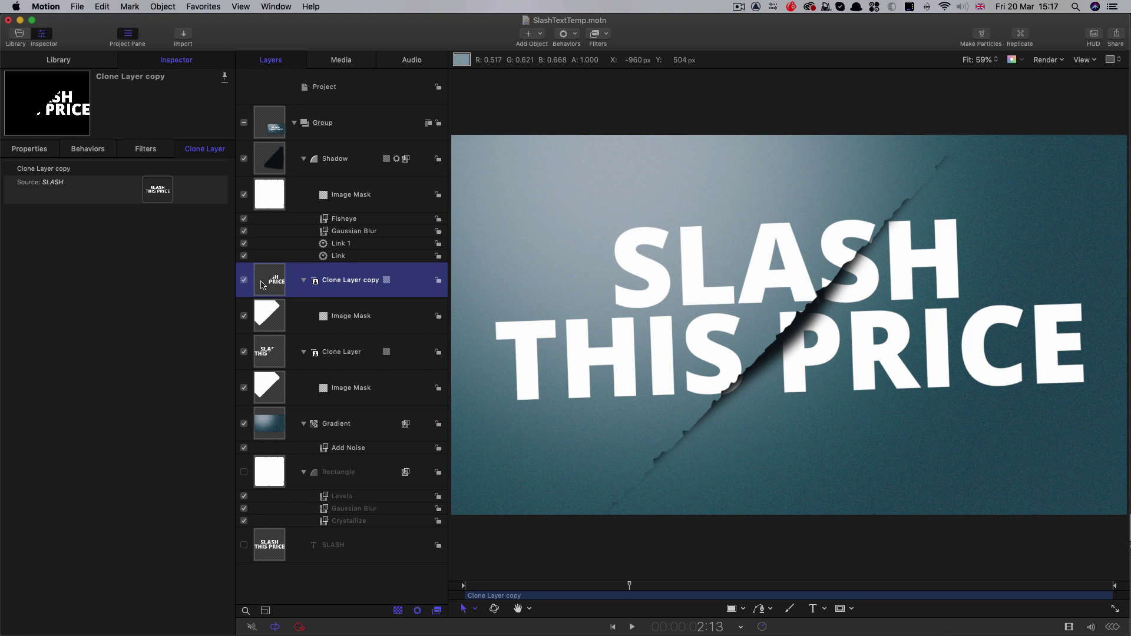
{"action": "left_click", "coordinate": [603, 34]}
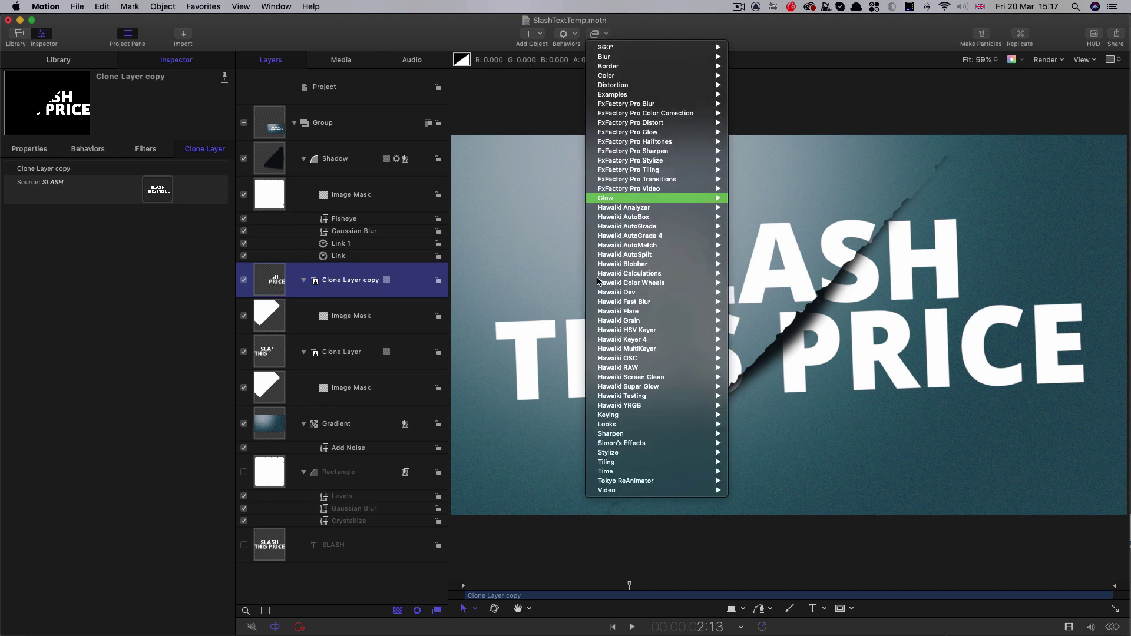
{"action": "mouse_move", "coordinate": [610, 452]}
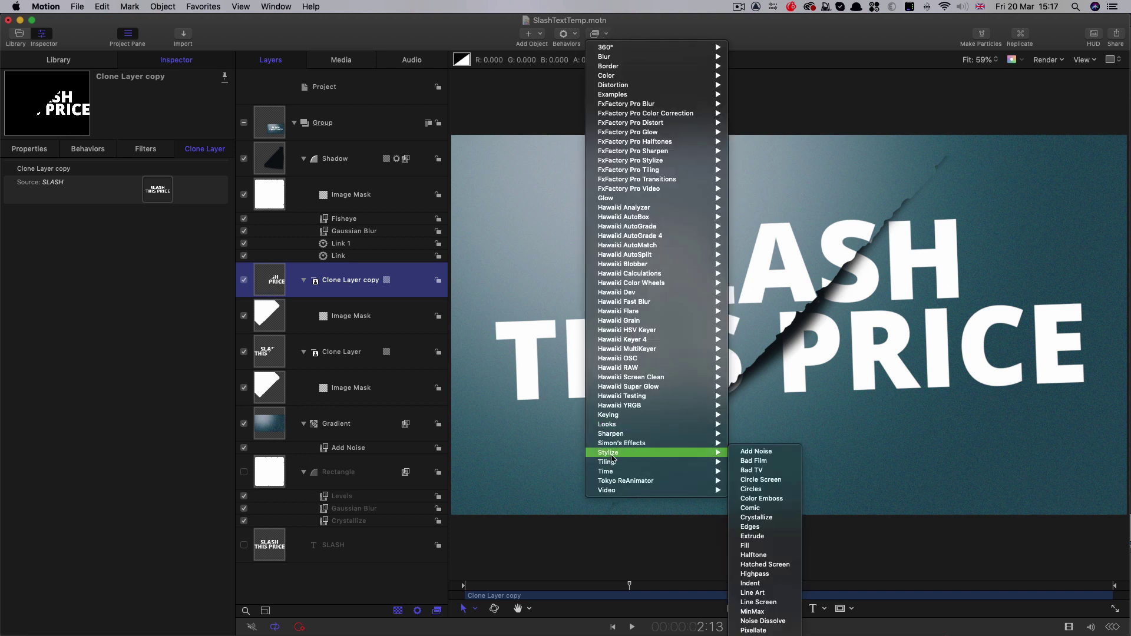
{"action": "left_click", "coordinate": [760, 545]}
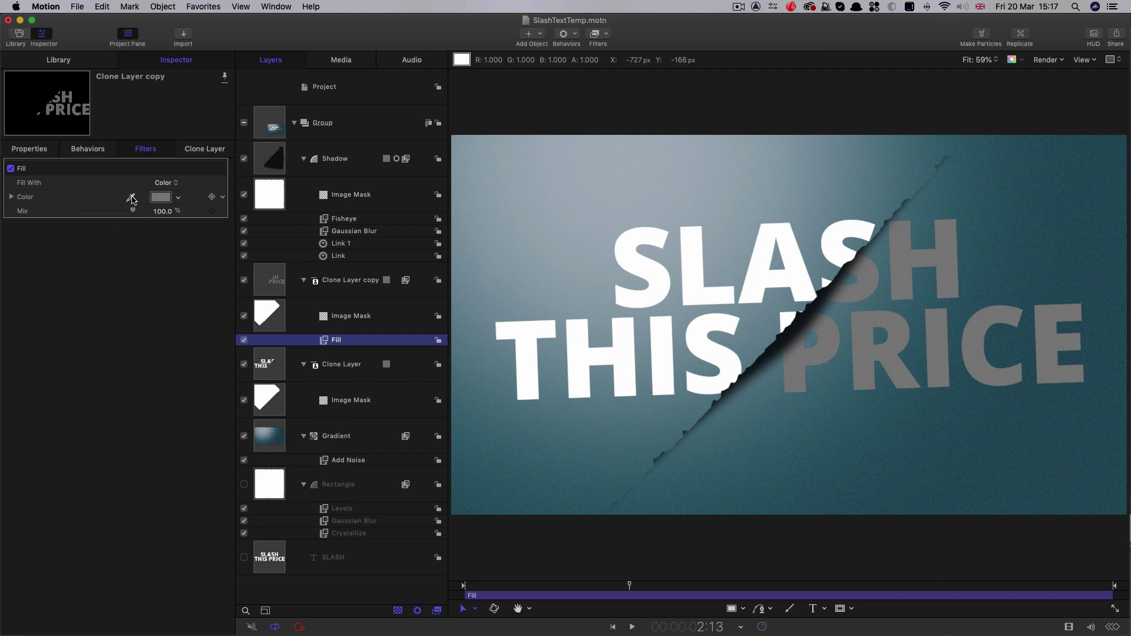
{"action": "left_click", "coordinate": [160, 197]}
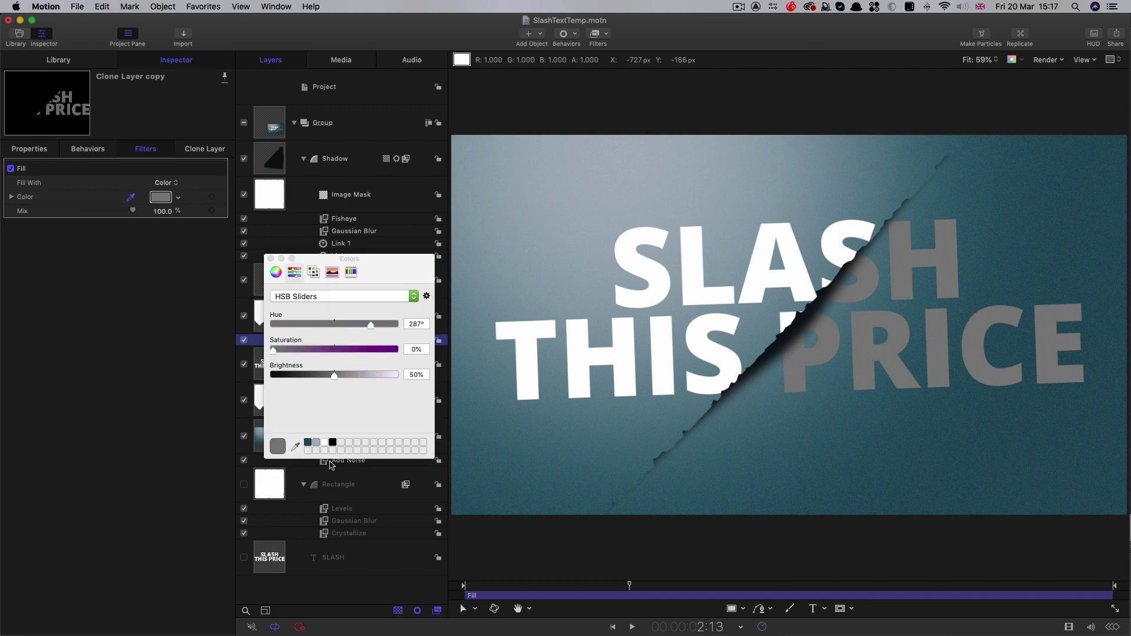
{"action": "left_click", "coordinate": [308, 444]}
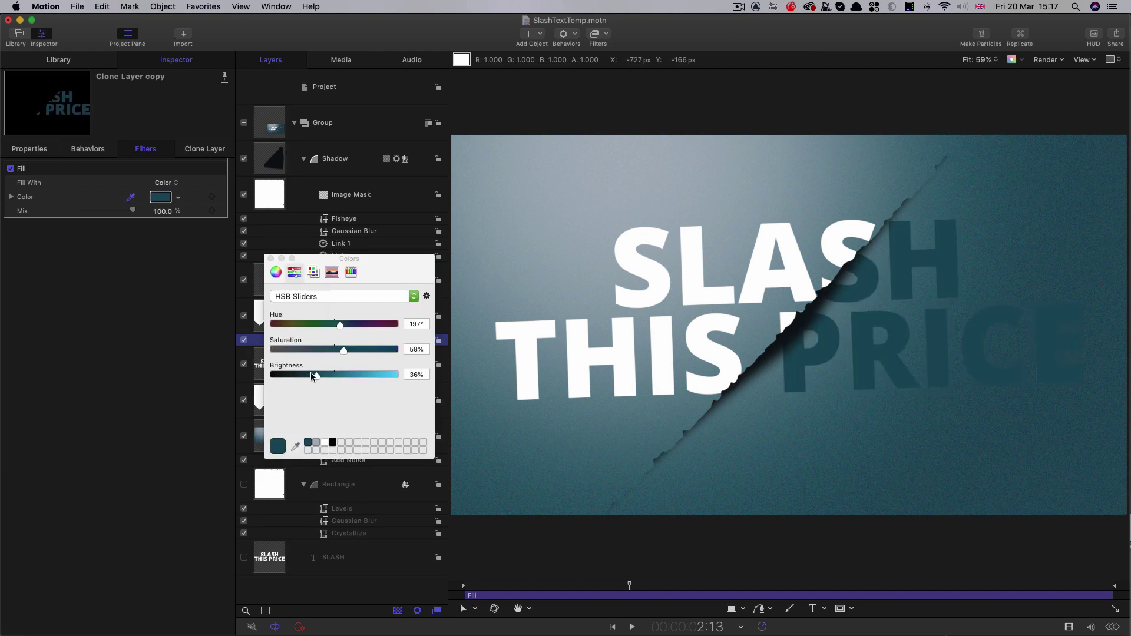
{"action": "left_click_drag", "start_coordinate": [317, 376], "coordinate": [297, 380]}
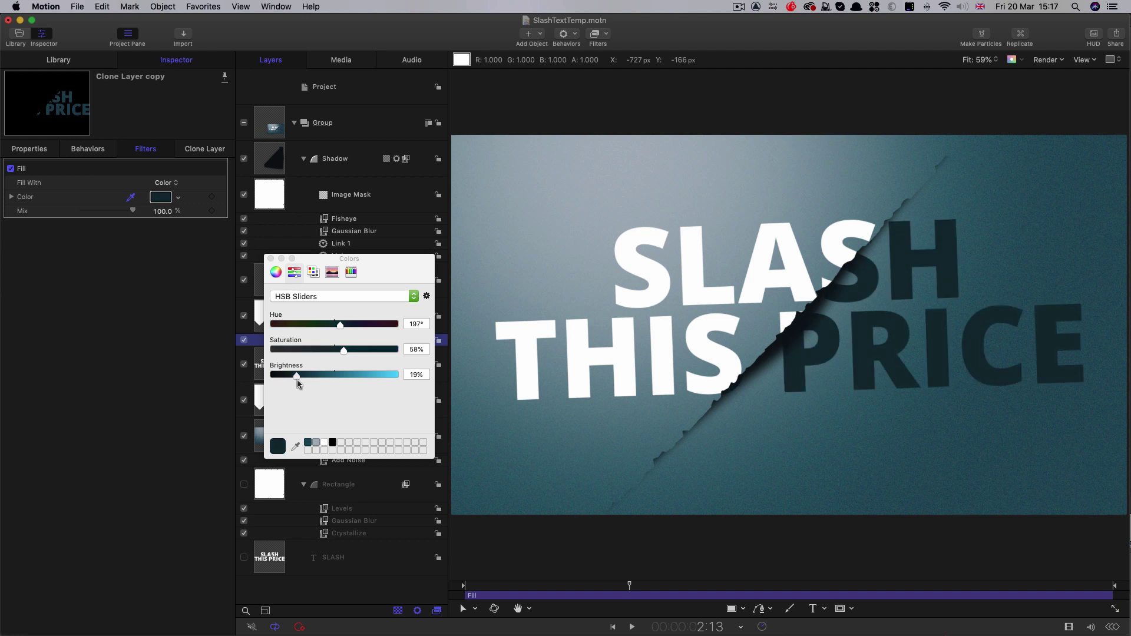
{"action": "key", "text": "Escape"}
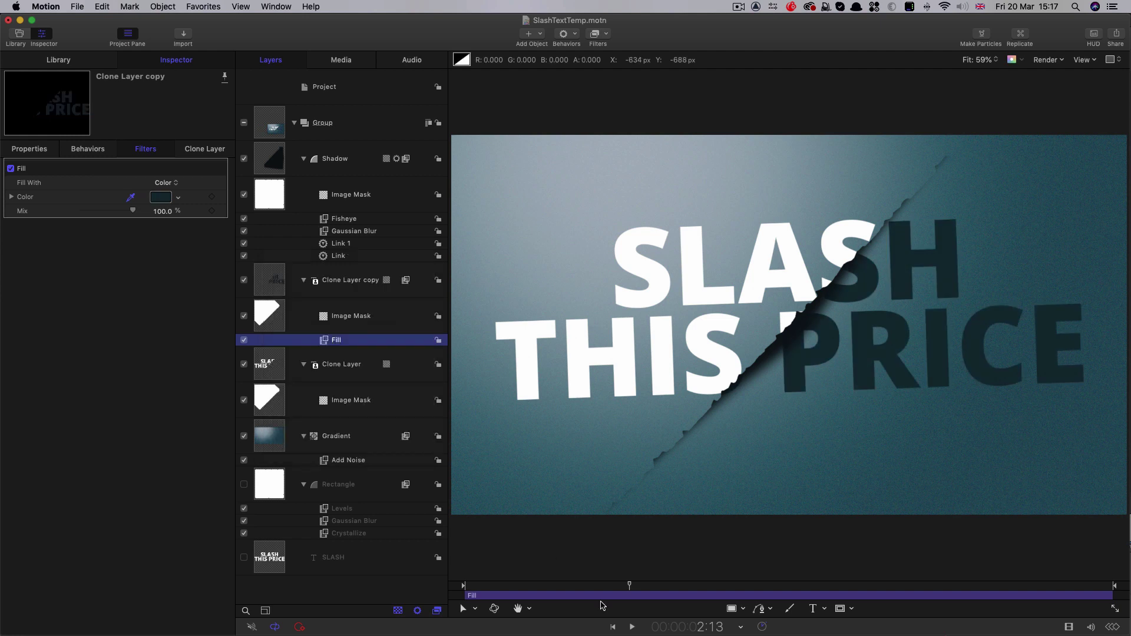
{"action": "left_click_drag", "start_coordinate": [610, 585], "coordinate": [530, 603]}
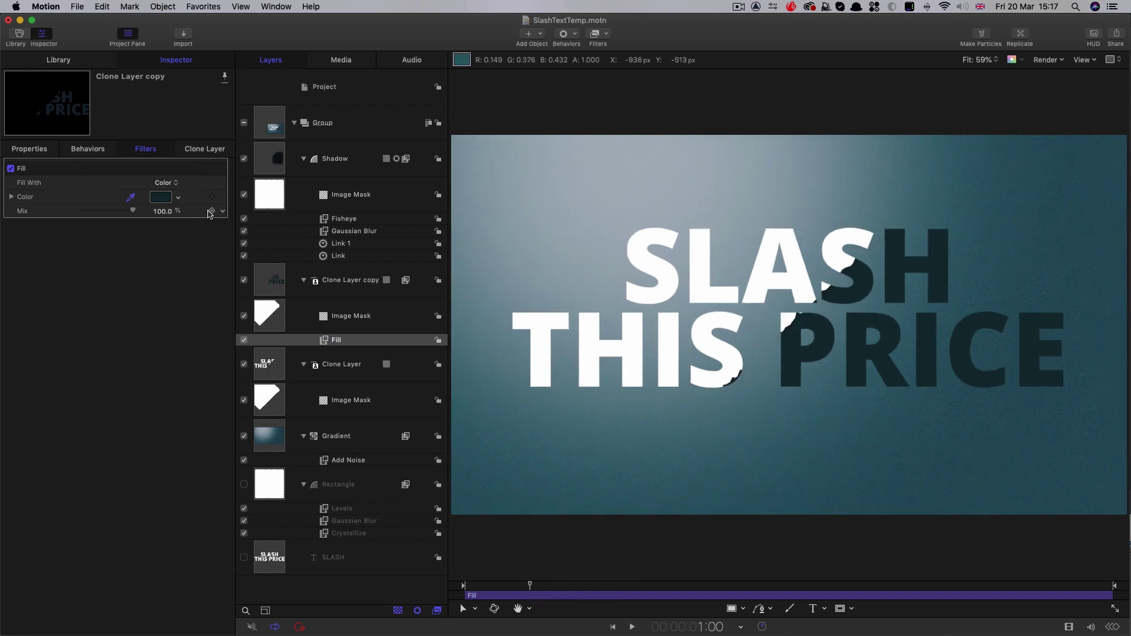
Keyframe the Fill filter's Mix at 0% at 1:00, keeping 100% at 1:06.
{"action": "left_click", "coordinate": [212, 211]}
{"action": "left_click_drag", "start_coordinate": [133, 211], "coordinate": [3, 230]}
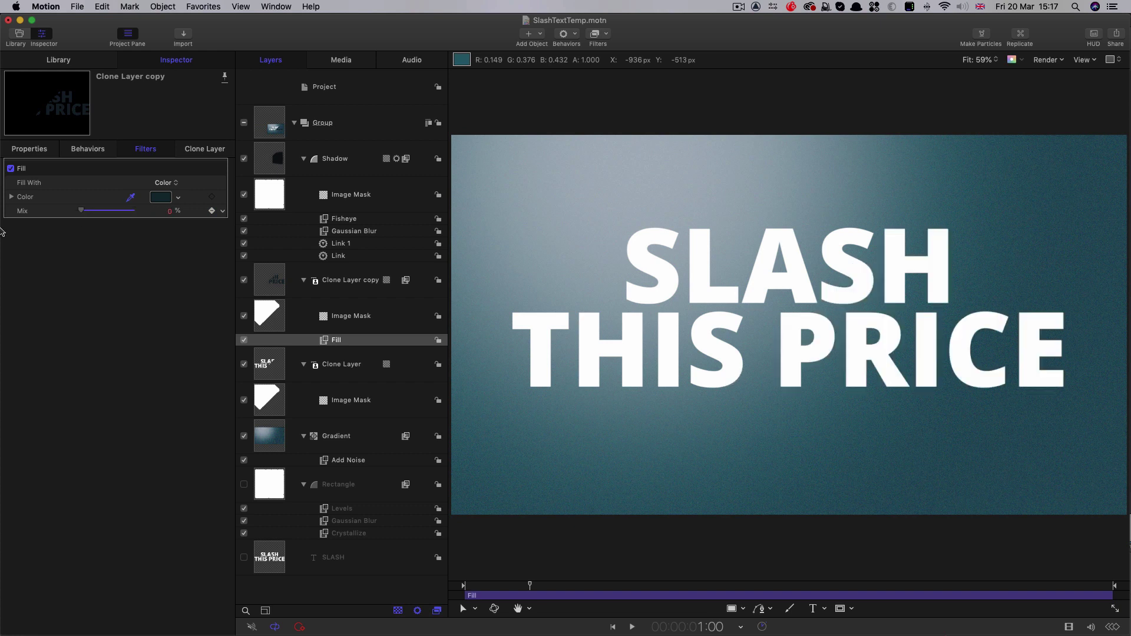
{"action": "left_click_drag", "start_coordinate": [540, 588], "coordinate": [547, 591]}
Play the animation from the start to preview the lower half darkening.
{"action": "key", "text": "Home"}
{"action": "key", "text": "space"}
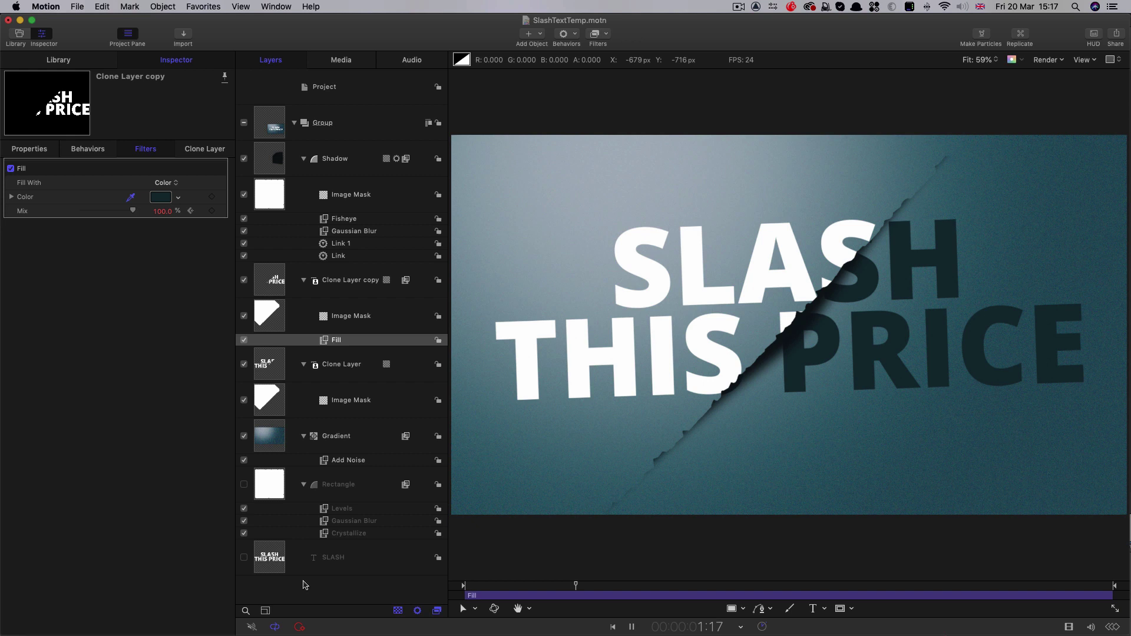
{"action": "key", "text": "space"}
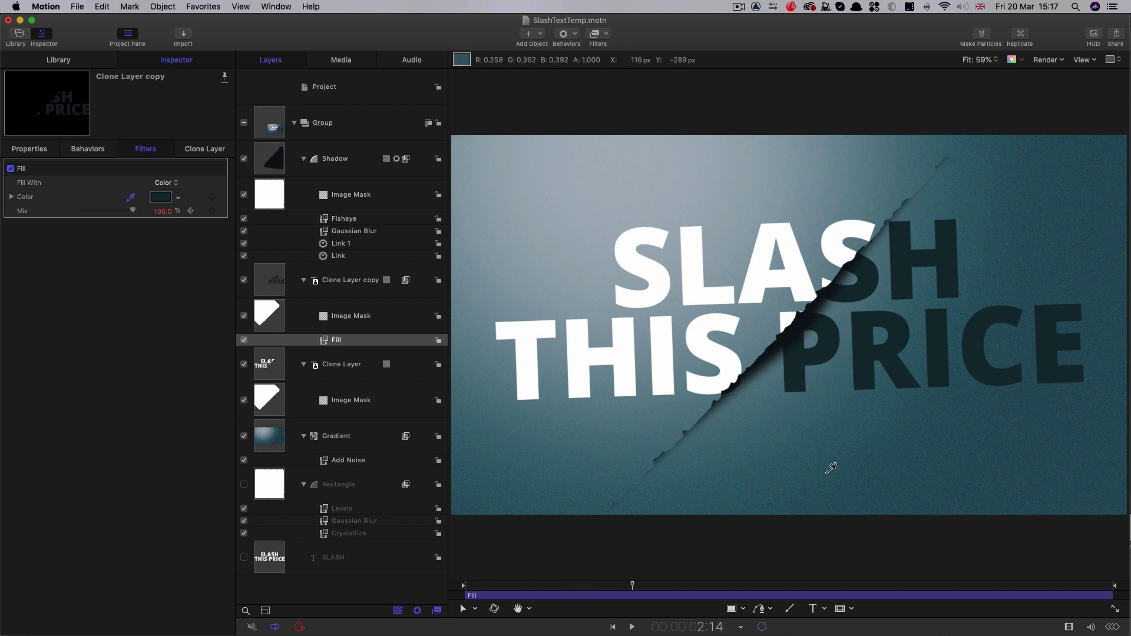